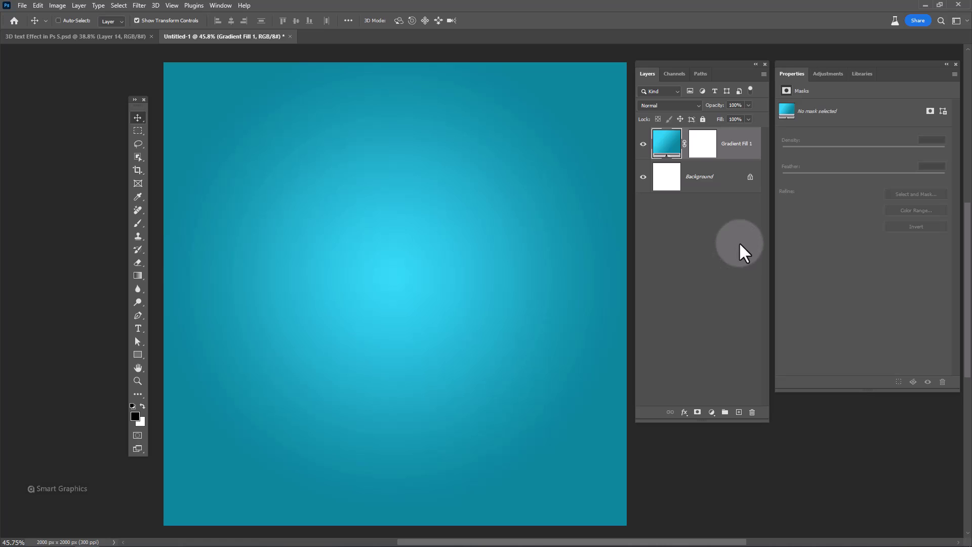
Step: On a new layer, paint a soft light-cyan (#77e2ff) highlight over the gradient's upper-left centre with a large soft brush
click(738, 411)
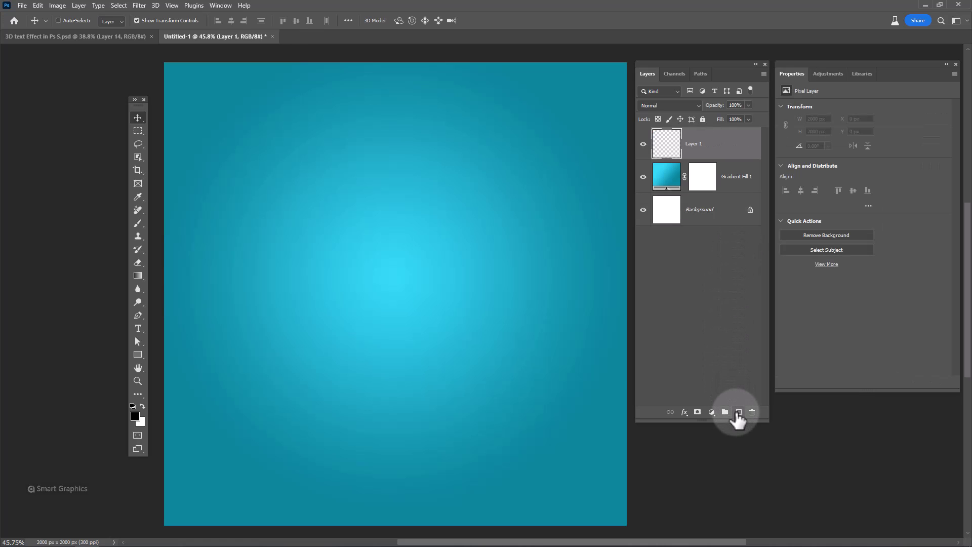
click(137, 225)
right_click(293, 282)
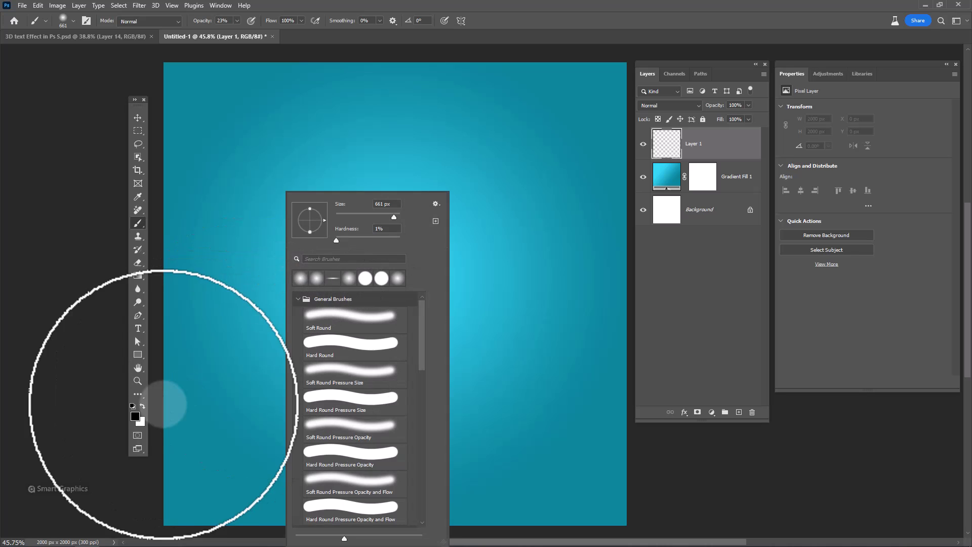
click(134, 416)
click(398, 296)
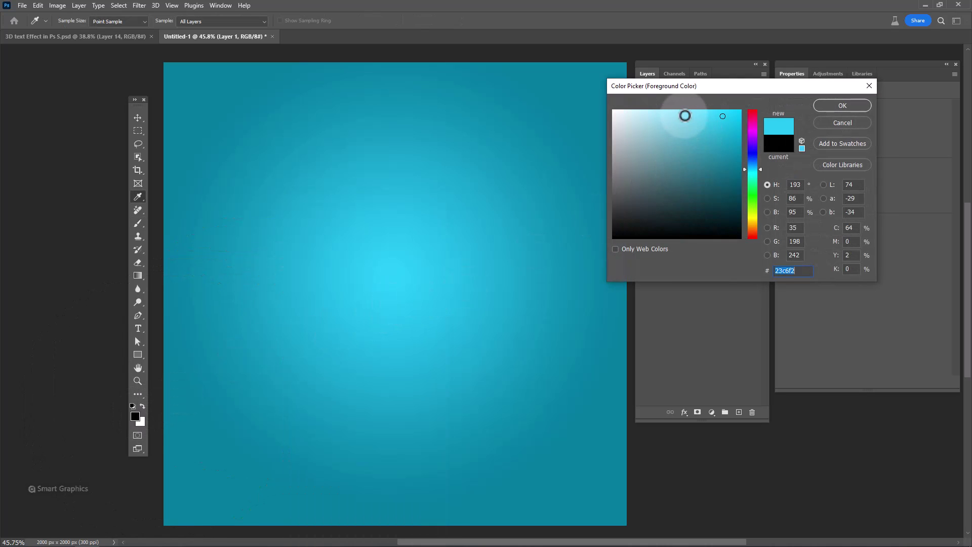
click(841, 105)
key(bracketright)
key(bracketright)
key(bracketright)
key(bracketright)
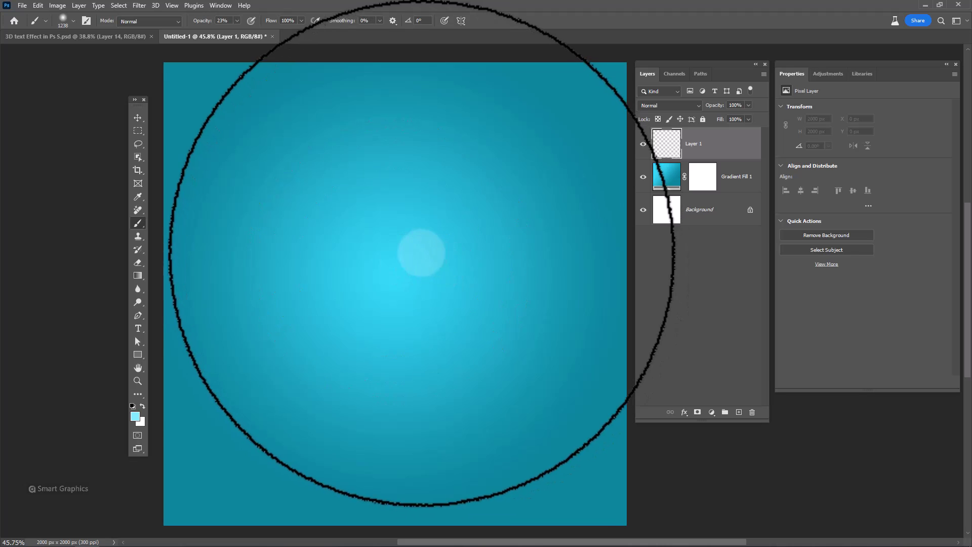
mouse_move(416, 320)
mouse_down()
mouse_move(333, 189)
mouse_move(412, 312)
mouse_move(344, 236)
mouse_move(314, 152)
mouse_move(377, 265)
mouse_move(470, 330)
mouse_move(633, 394)
mouse_up()
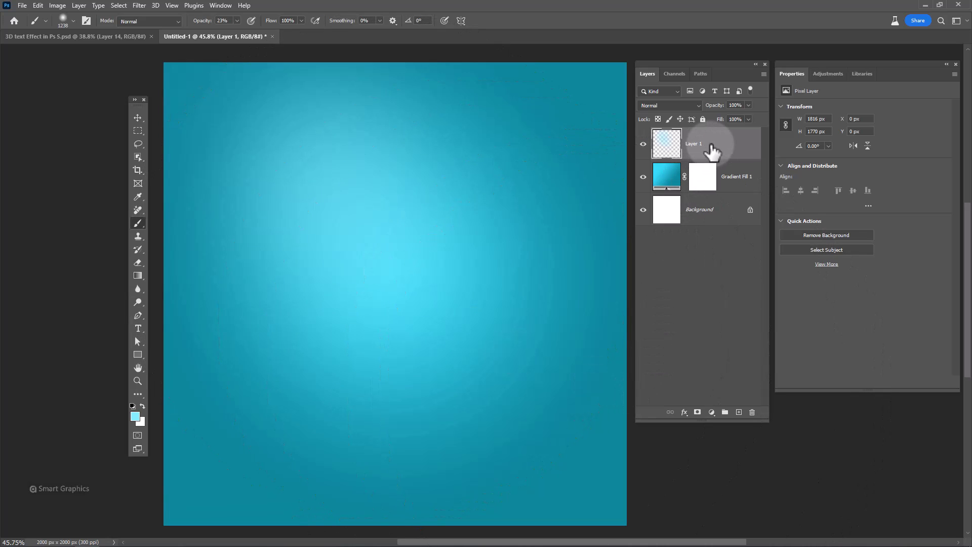
Step: Unlock the background layer and group all the layers into a group named BG
click(750, 209)
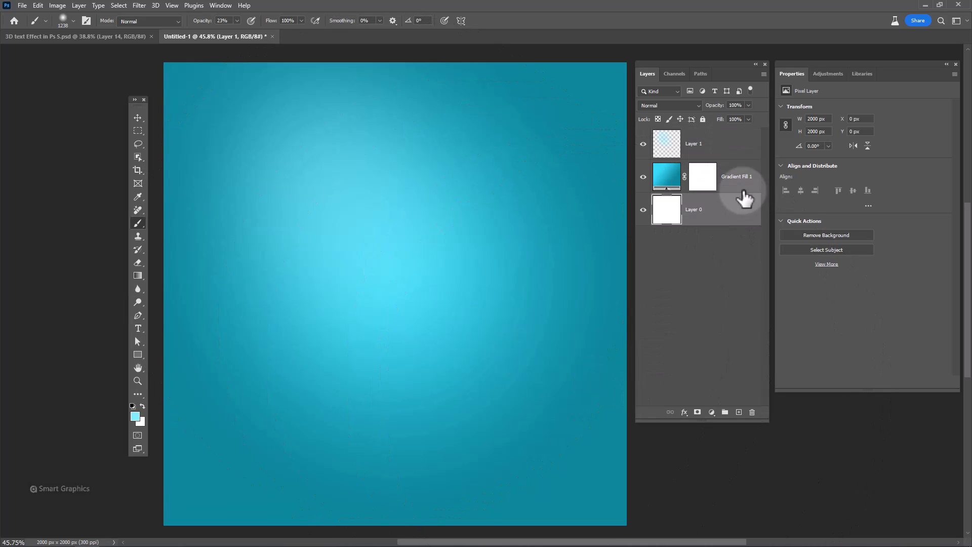
shift+click(731, 151)
key(ctrl+g)
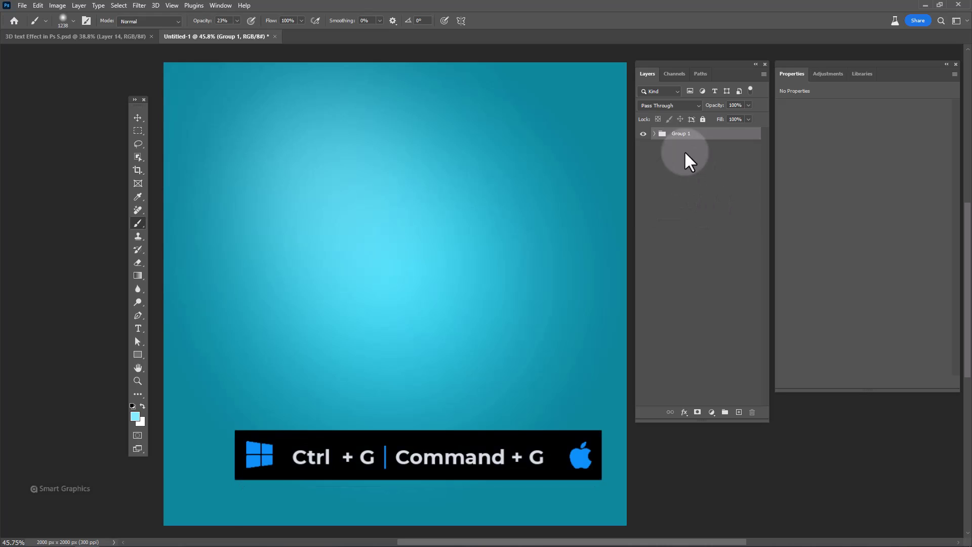
double_click(679, 135)
text(BG)
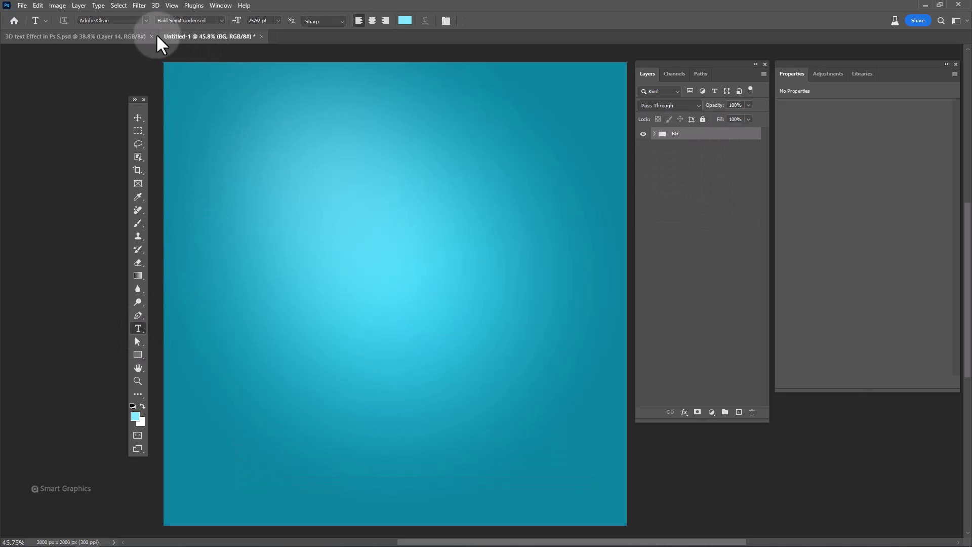
Step: Add the letter "S" as text in the A GALEGA font, dark grey (#424242), at 245 pt
click(145, 20)
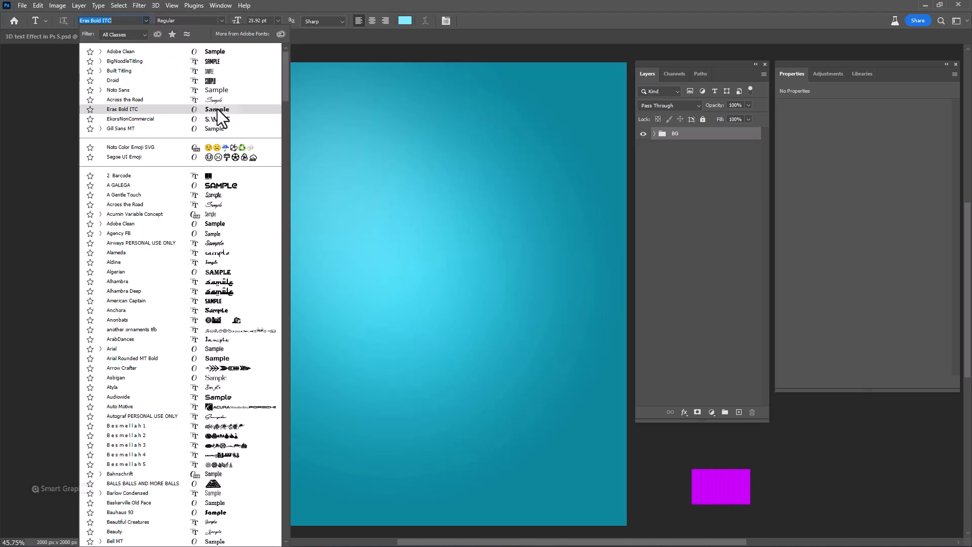
click(224, 185)
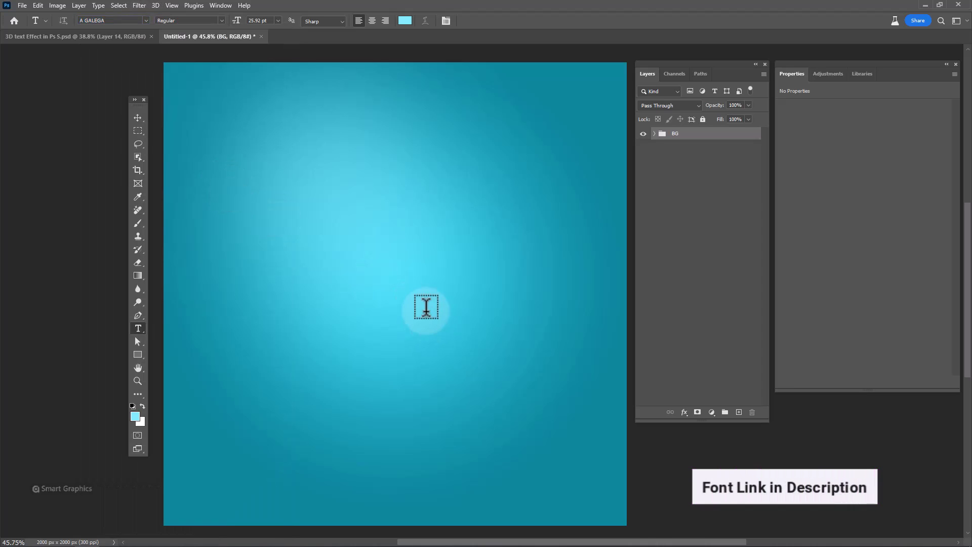
click(405, 21)
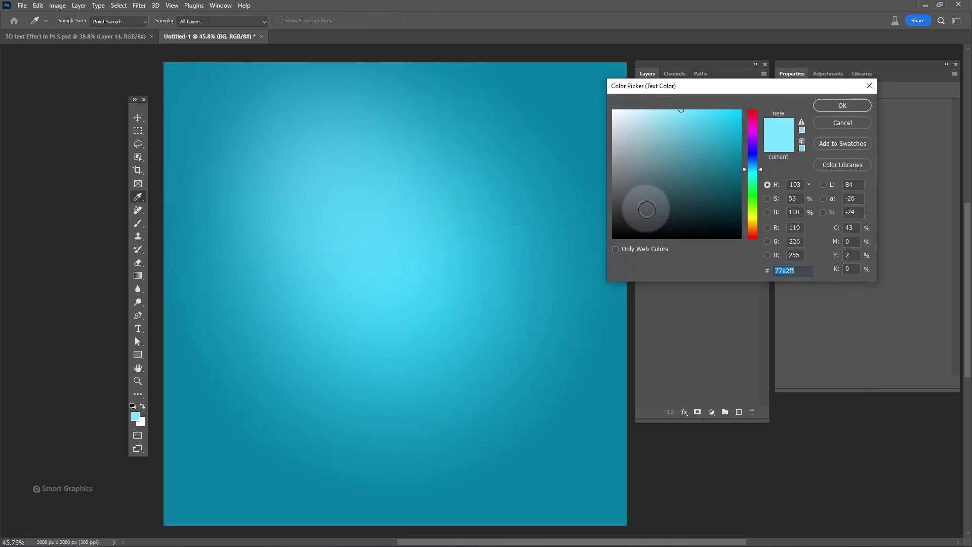
key(Return)
click(347, 295)
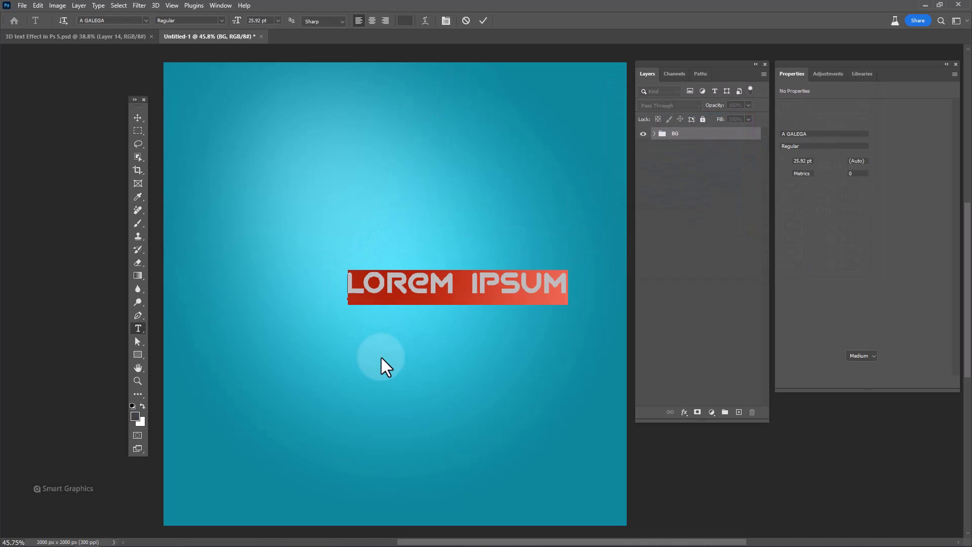
text(S)
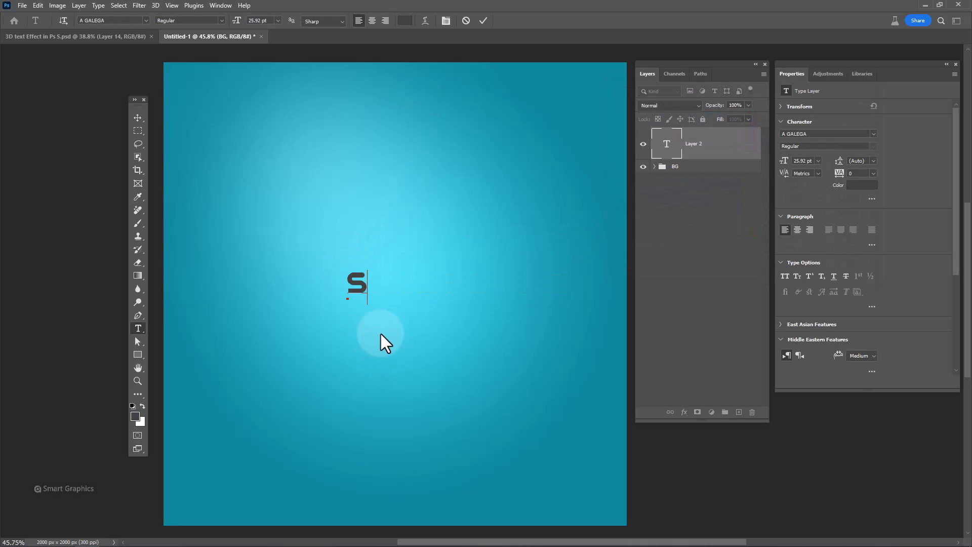
key(ctrl+a)
drag(238, 21, 341, 48)
click(483, 21)
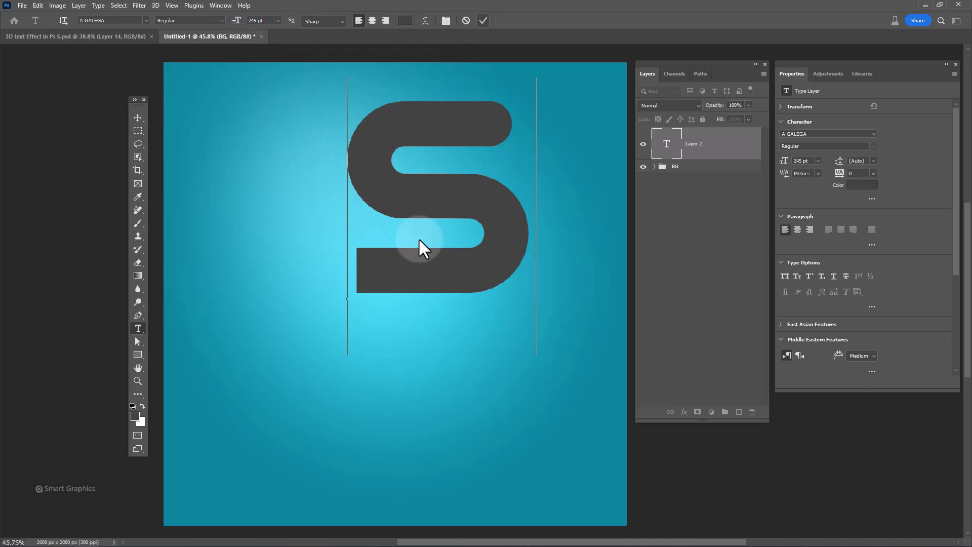
Step: Move the letter S toward the canvas centre and scale it up to about 111.59%
key(v)
drag(488, 222, 438, 270)
key(ctrl+t)
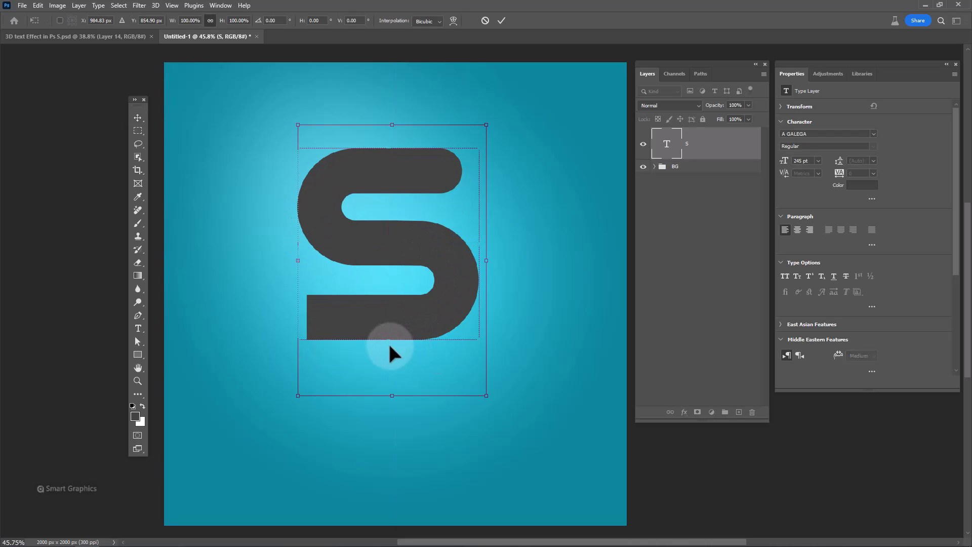
drag(392, 395, 392, 427)
mouse_move(412, 302)
mouse_down()
mouse_move(394, 321)
mouse_move(406, 317)
mouse_move(400, 311)
mouse_move(406, 320)
mouse_up()
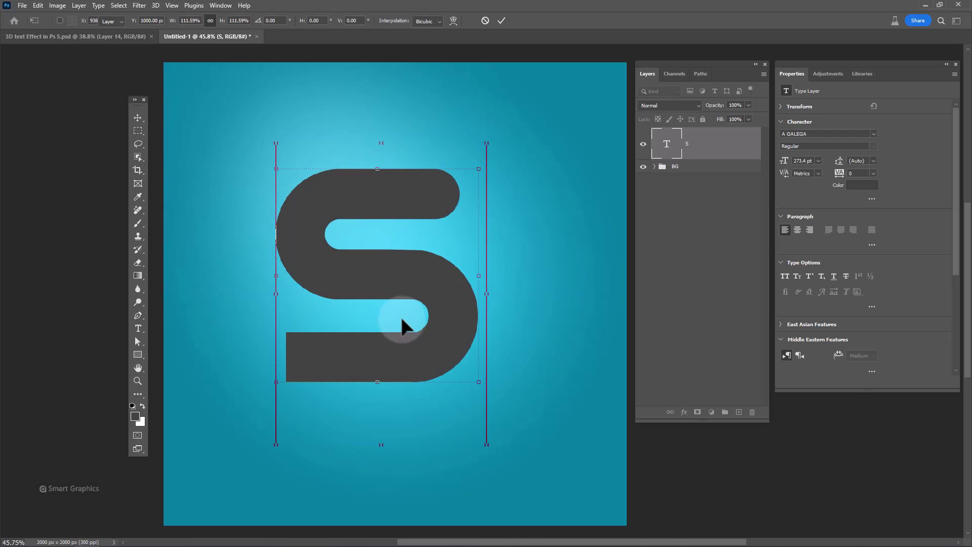
key(Return)
Step: Duplicate the S text layer and recolour the lower S to a darker, near-black grey
key(ctrl+j)
click(666, 177)
double_click(666, 177)
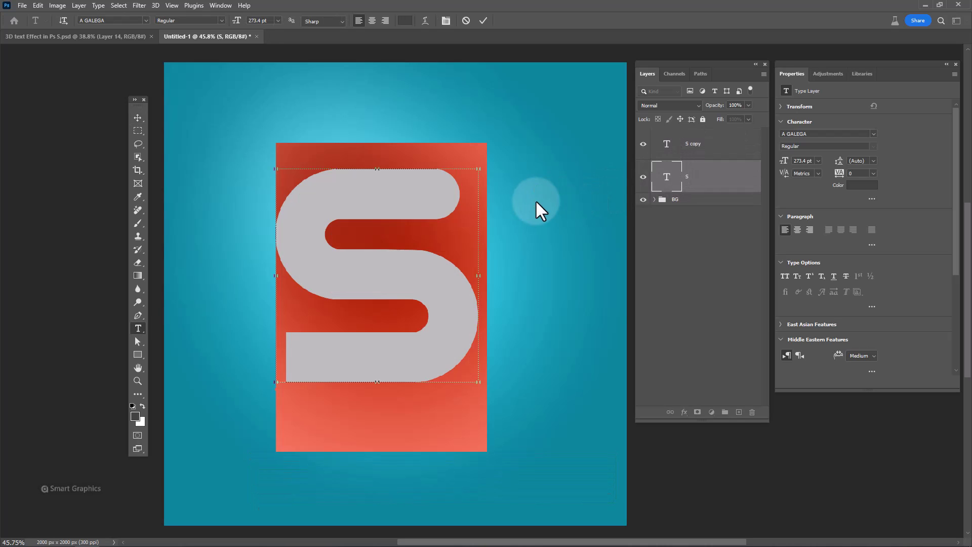
click(405, 20)
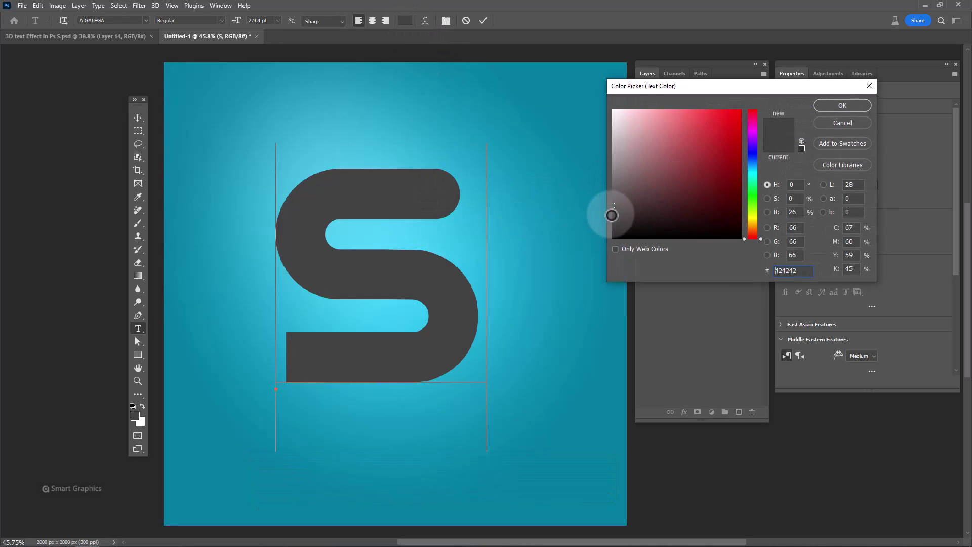
click(825, 106)
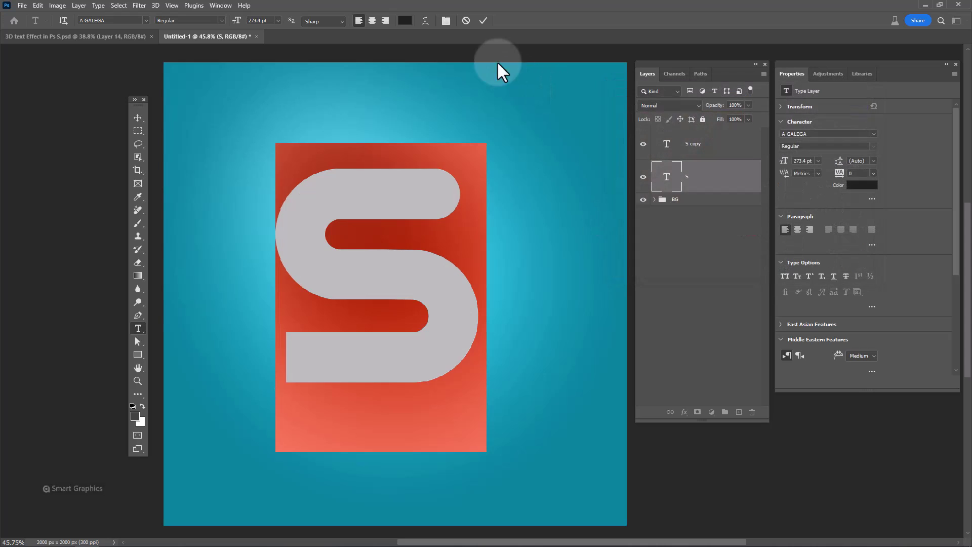
click(484, 21)
Step: Offset the near-black S to the right and slightly upward behind the grey S as an extrusion
drag(434, 304, 469, 319)
key(Down)
key(Down)
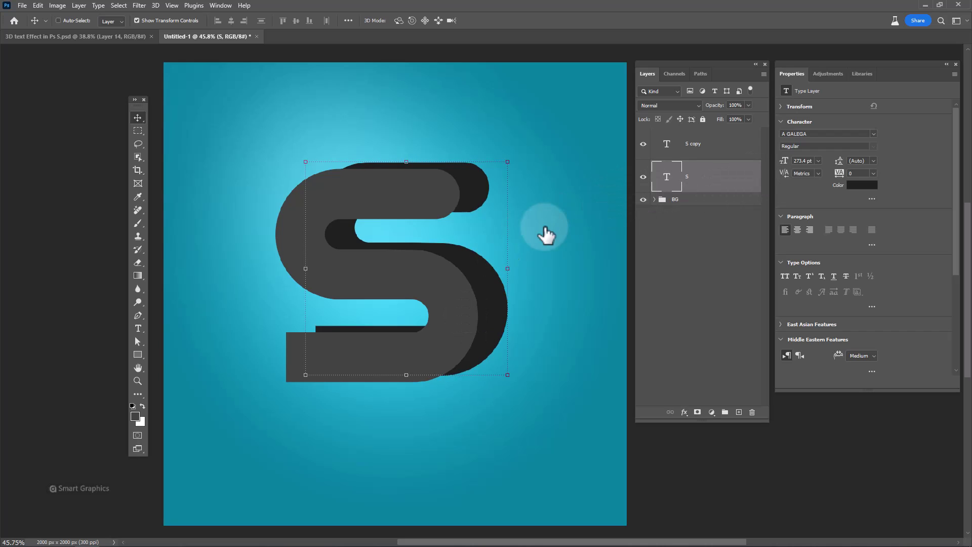
Step: Draw a Pen tool shape bridging the two letters at the S's upper-left curve and fill it with the near-black colour
right_click(137, 315)
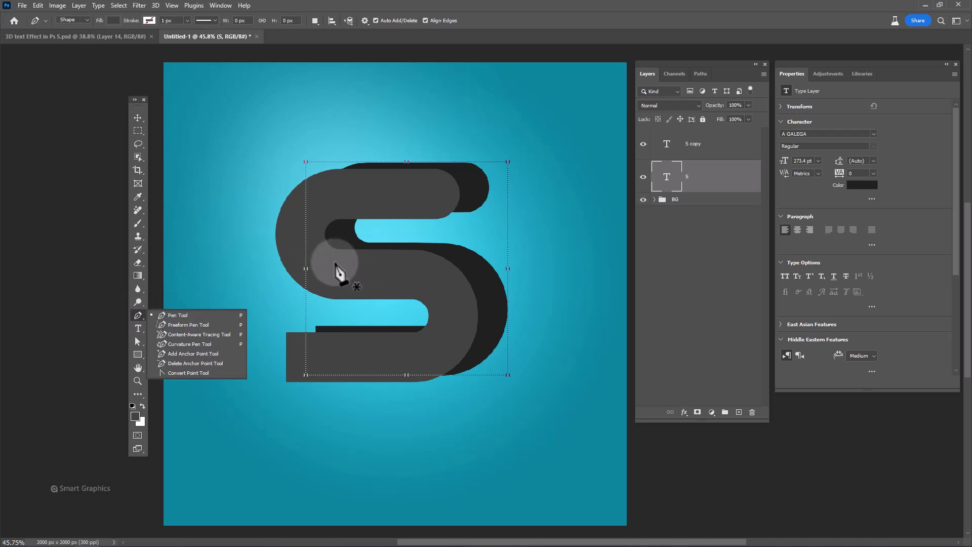
click(189, 311)
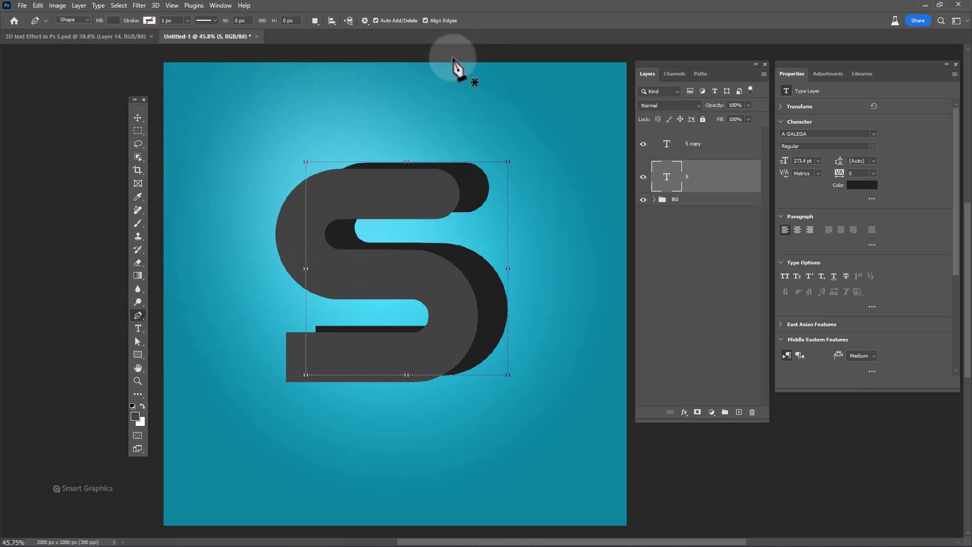
click(373, 163)
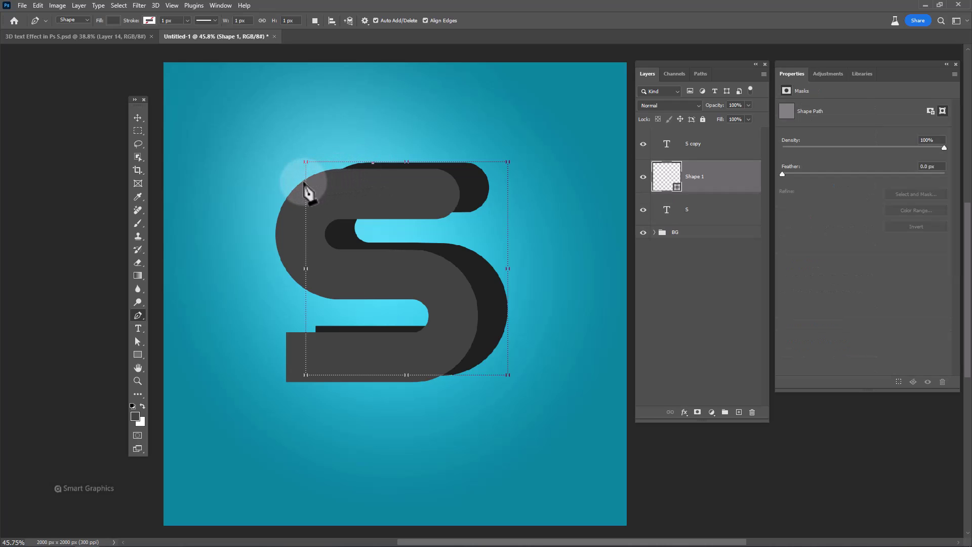
drag(286, 197, 279, 199)
click(339, 189)
click(379, 179)
click(373, 163)
double_click(662, 178)
click(840, 106)
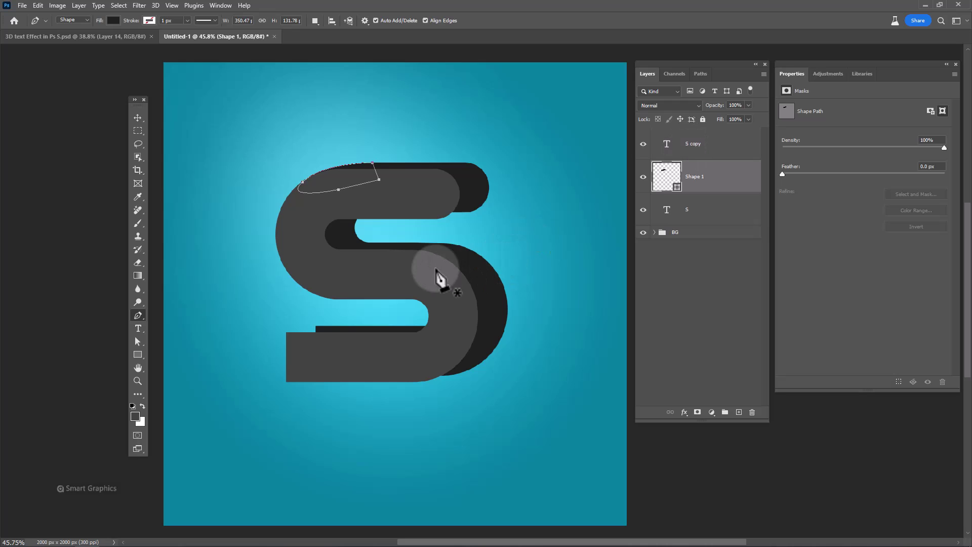
Step: Draw a near-black Pen tool shape closing the gap beneath the rounded upper-right end of the S
click(482, 205)
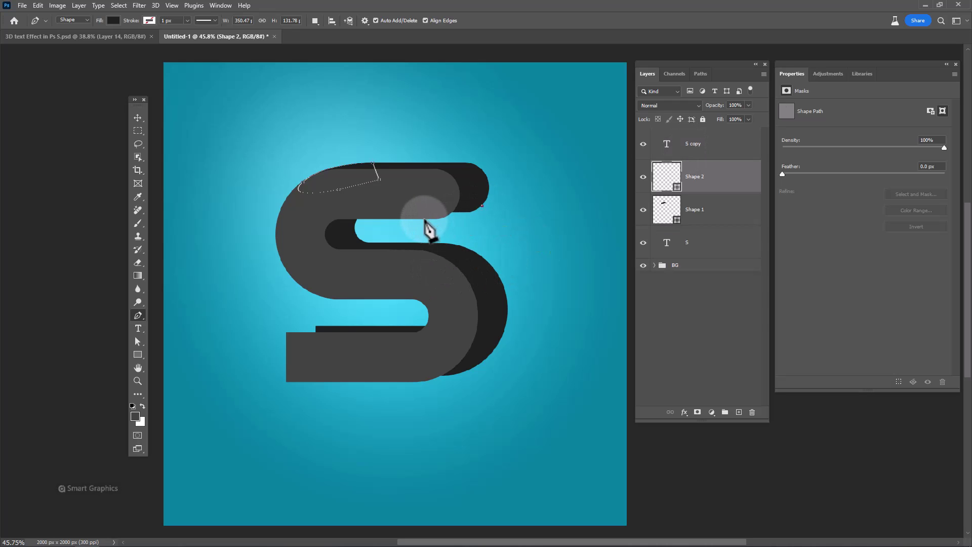
click(427, 192)
click(459, 184)
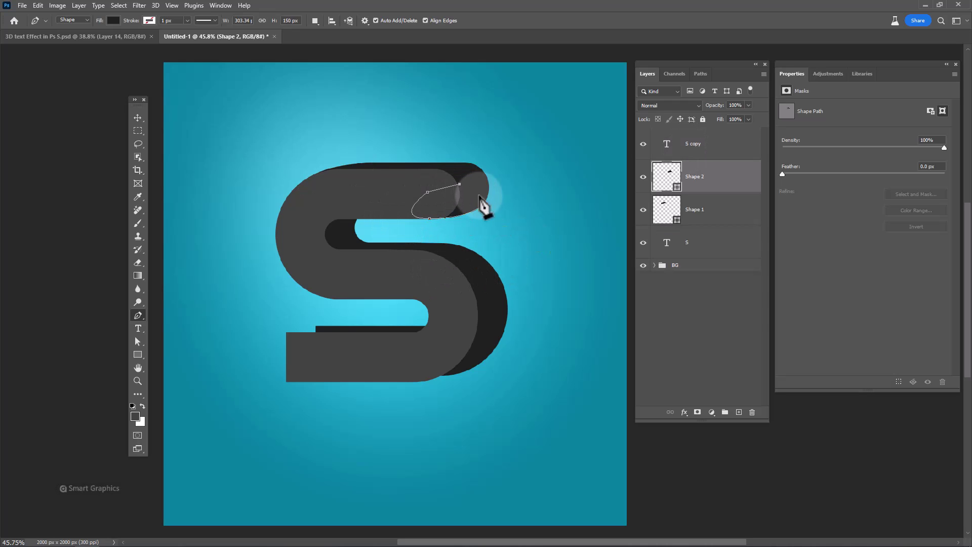
click(656, 290)
click(703, 182)
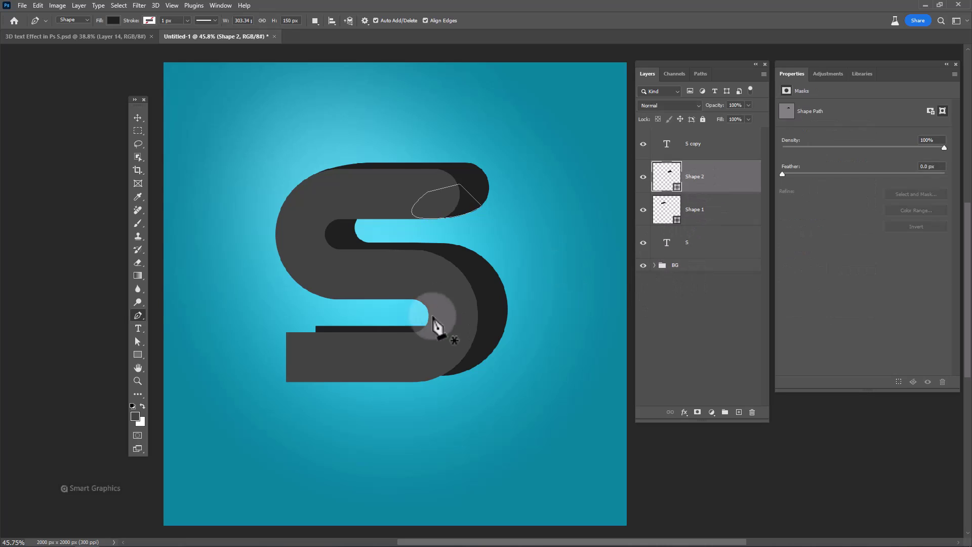
Step: Draw near-black Pen tool shapes bridging the two letters at the S's lower-left corner and lower-right curve
click(316, 328)
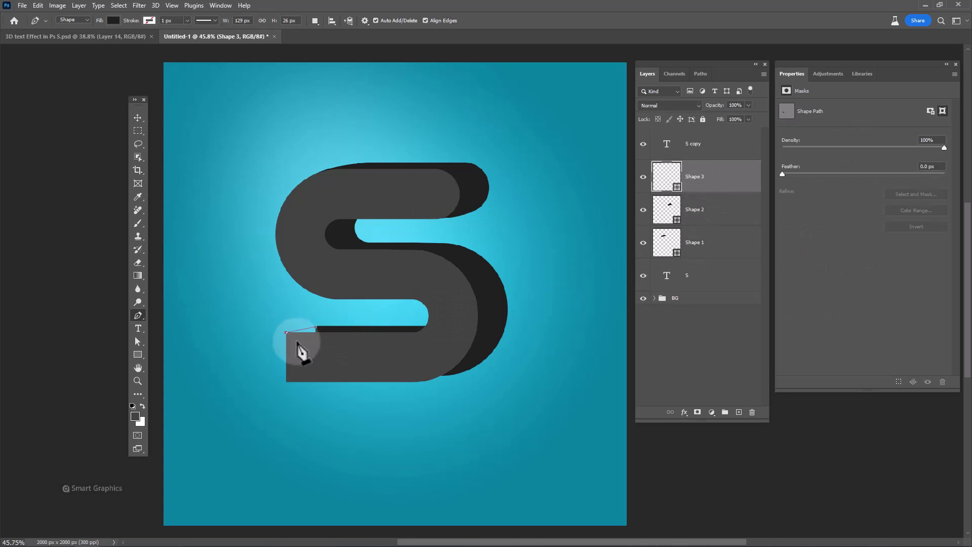
click(317, 328)
click(476, 364)
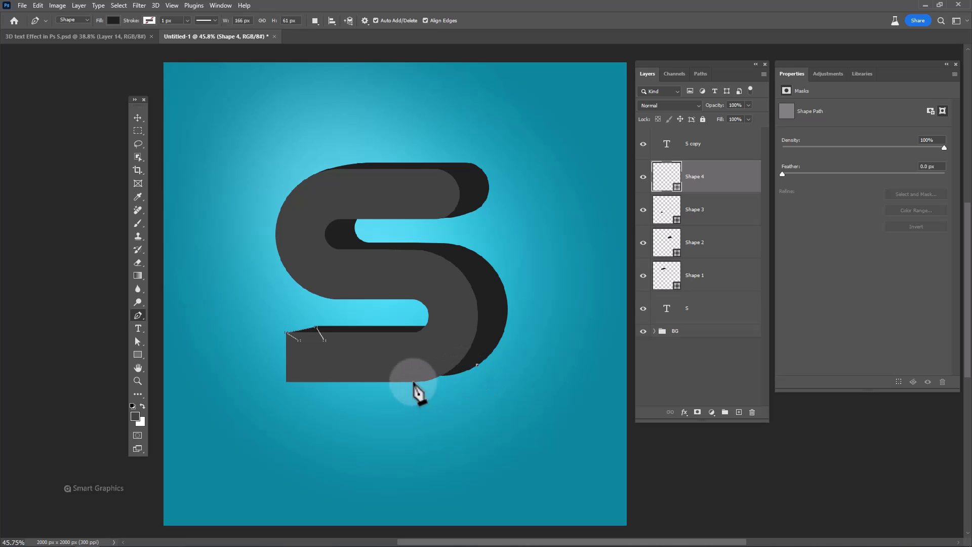
click(401, 365)
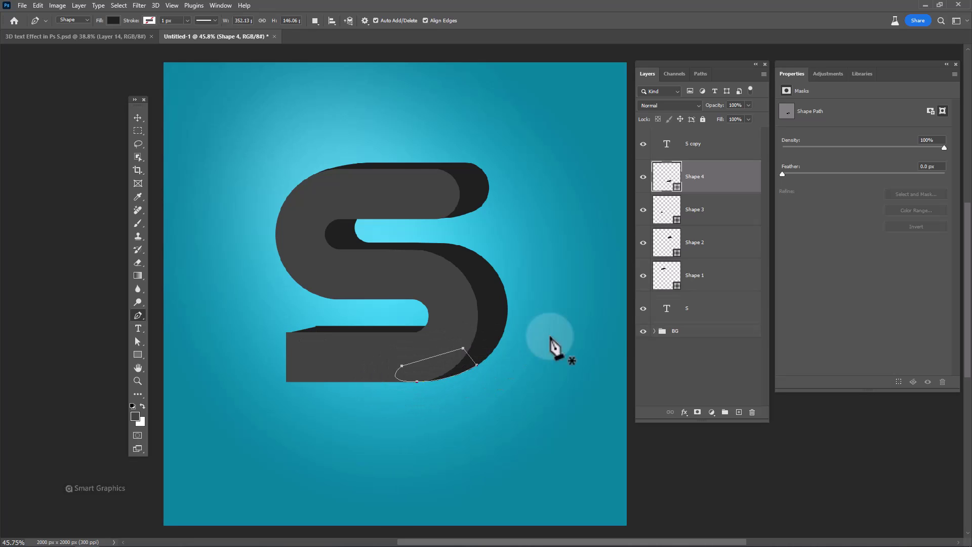
Step: Combine the near-black S text layer and the four bridging shape layers into one smart object
click(711, 312)
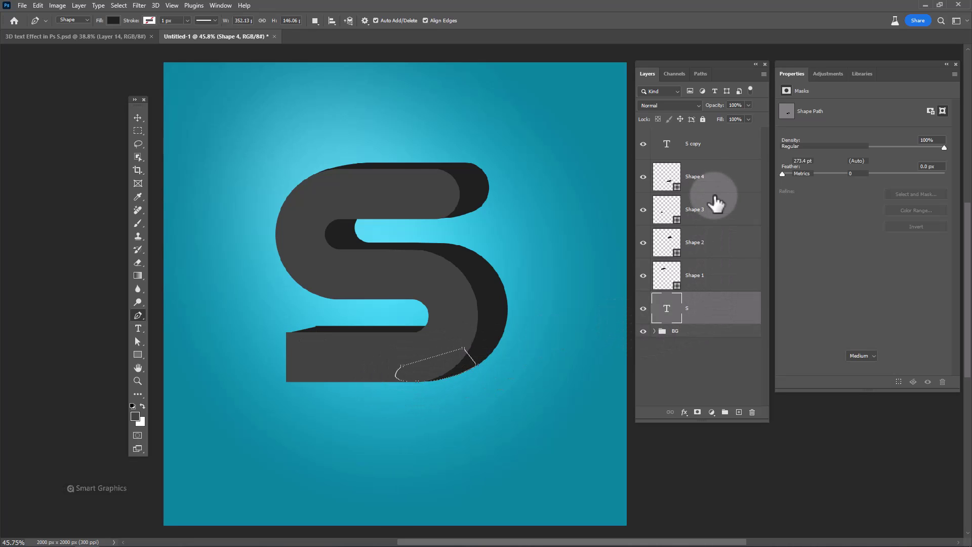
shift+click(715, 187)
right_click(701, 230)
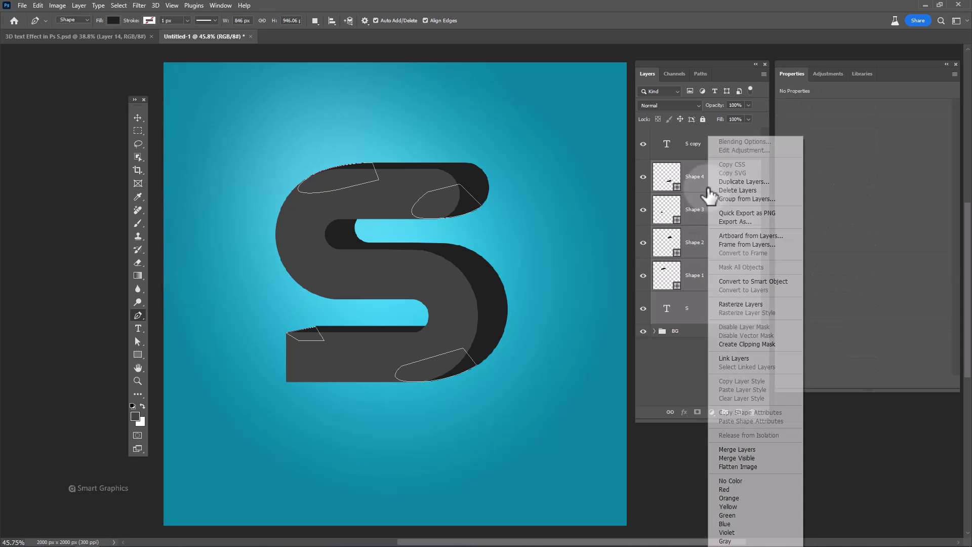
click(727, 282)
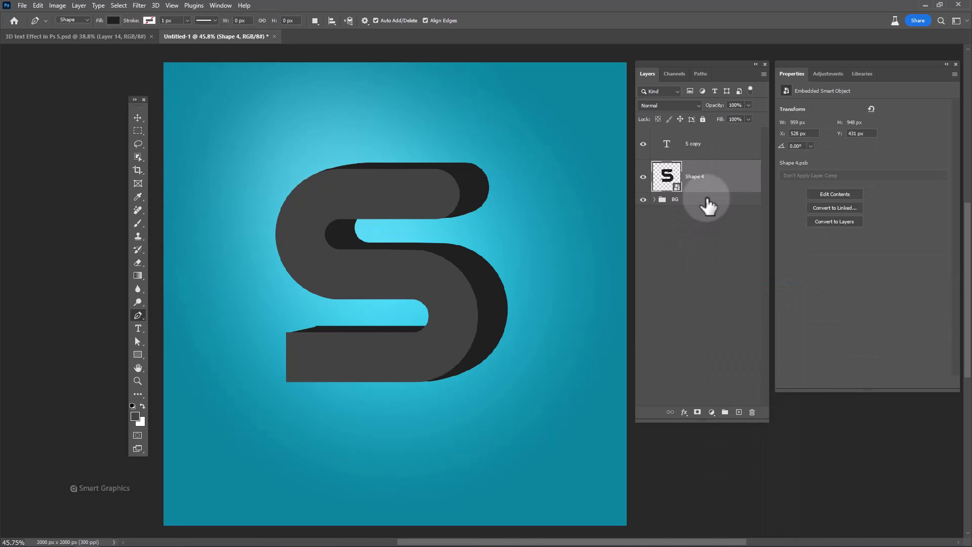
Step: Place water1.jpg from the files folder in File Explorer behind the grey S, scaled to 24% with its lower edge on the letter's base
key(alt+Tab)
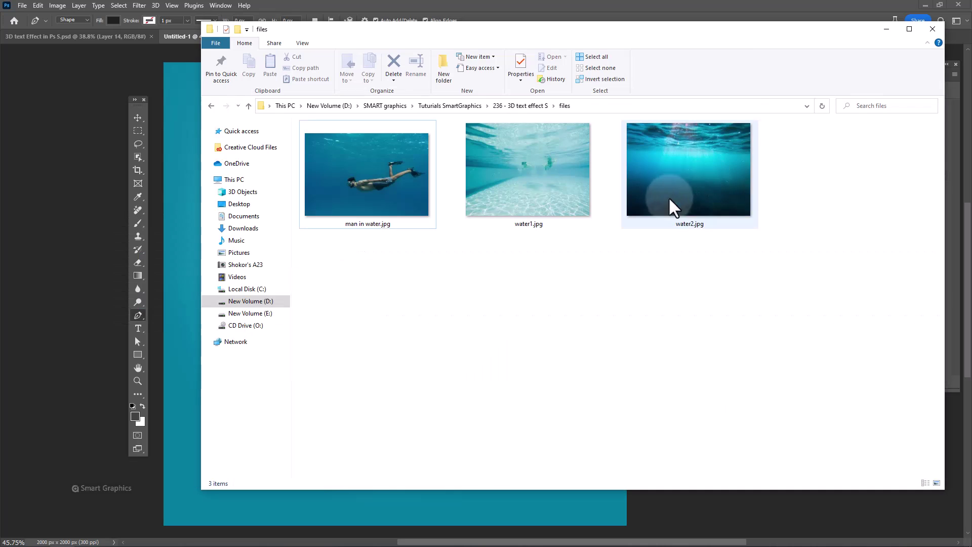
drag(555, 197, 391, 448)
drag(360, 499, 497, 238)
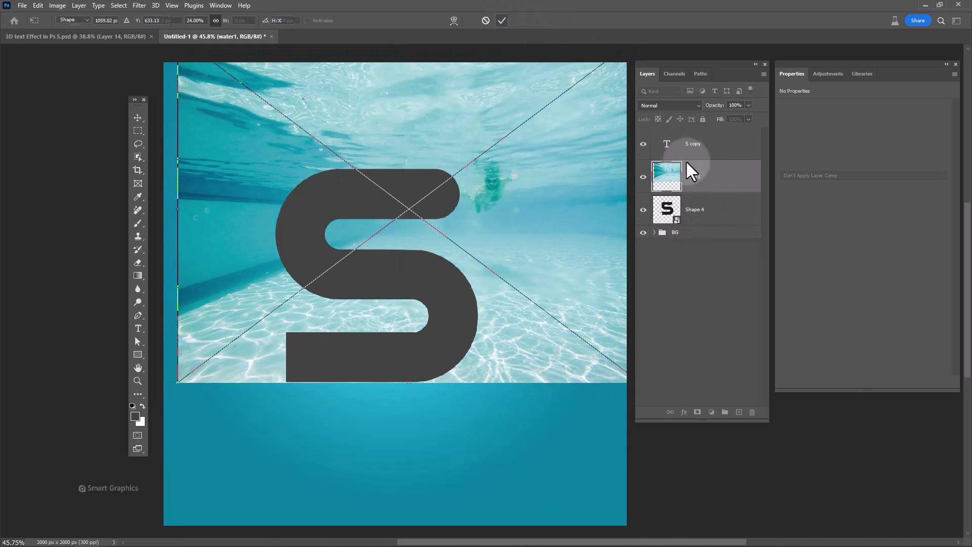
Step: Confirm the placed water1 image and clip it to the near-black S smart object beneath it
key(Return)
right_click(716, 191)
click(743, 366)
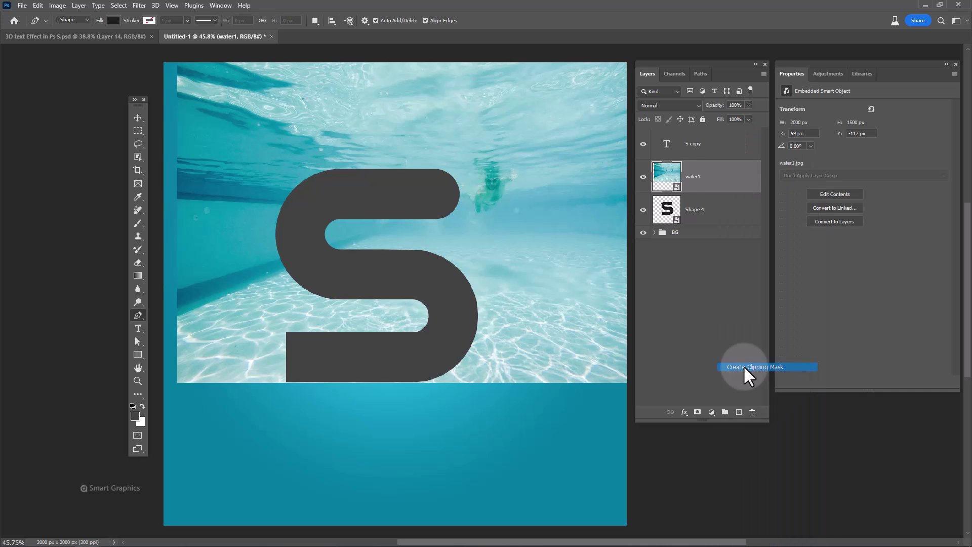
Step: Reposition water1 over the S and squash it to 908 px high, with its lower edge on the letter's base
key(v)
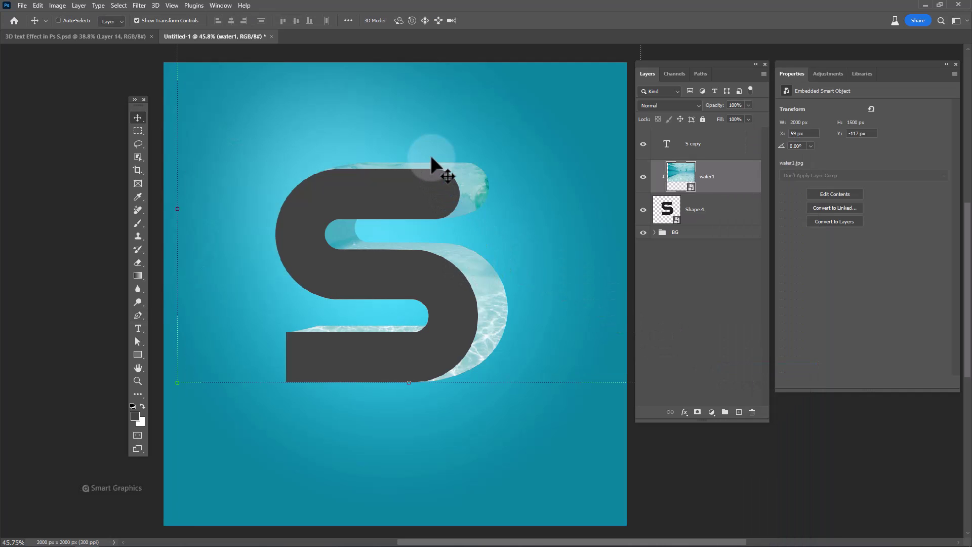
drag(365, 166, 372, 201)
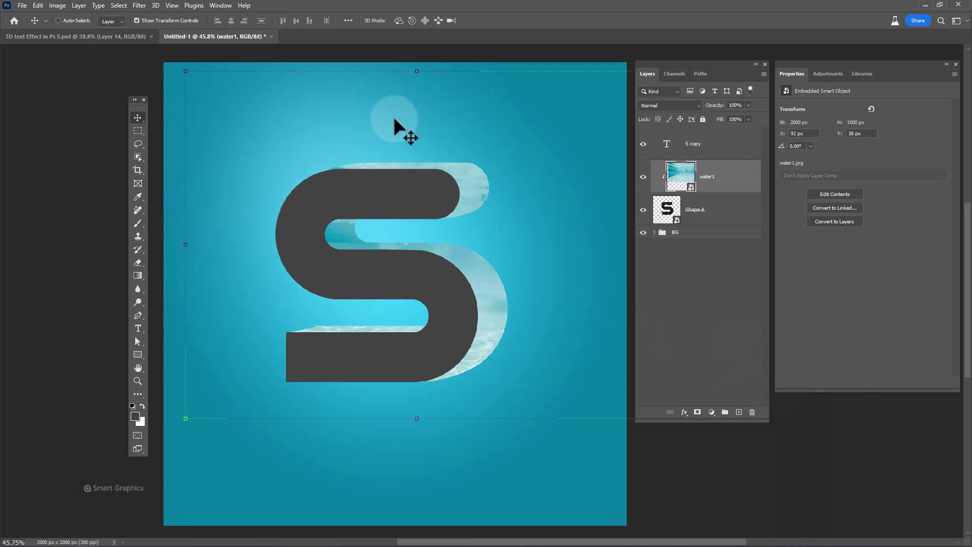
drag(417, 66, 403, 206)
drag(434, 304, 436, 279)
key(Return)
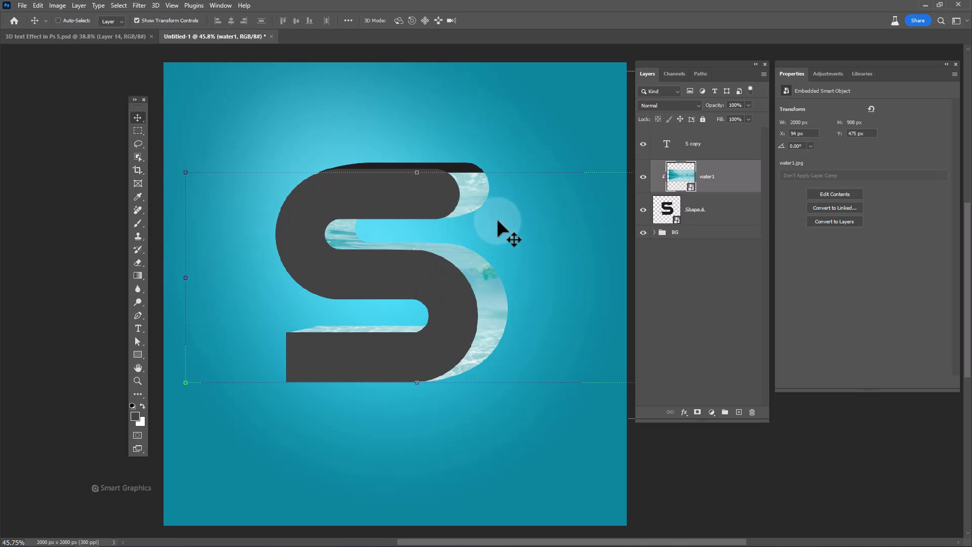
Step: Move water1 above the S copy text layer, clipped to that letter, and squash it to 622 px high from its upper edge
drag(708, 185, 711, 136)
alt+click(711, 154)
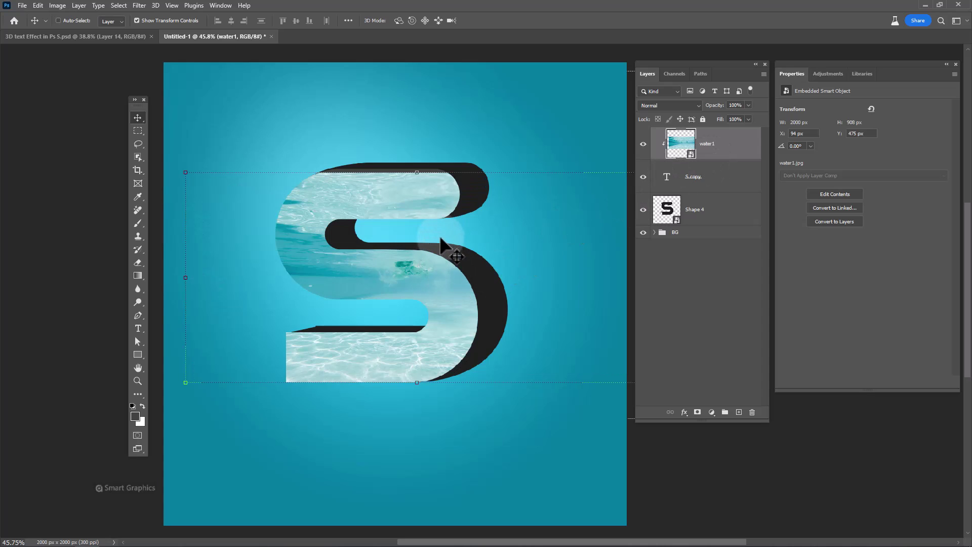
drag(445, 240, 447, 241)
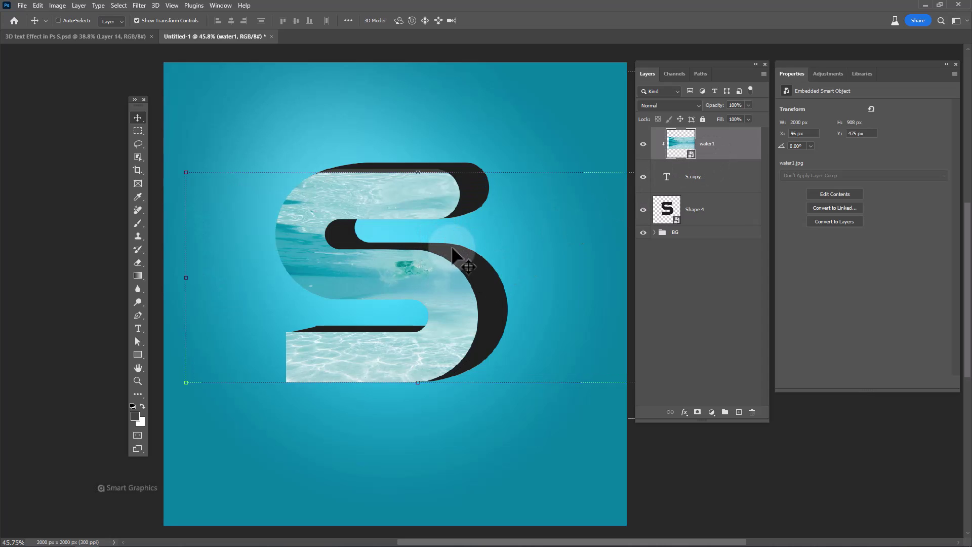
drag(417, 172, 428, 238)
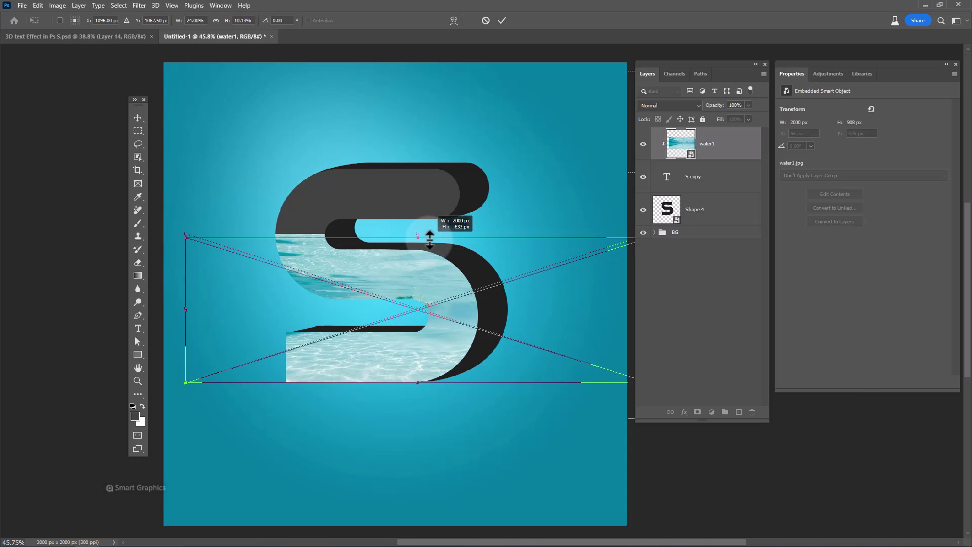
key(Return)
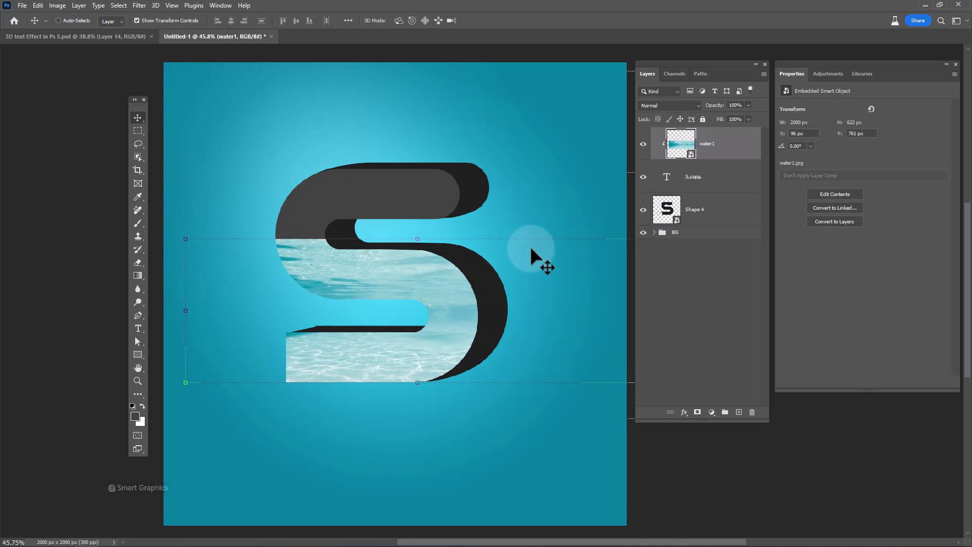
Step: Add a layer mask to water1 and set up a soft black brush of 250 px at 100% opacity
click(698, 412)
key(b)
key(bracketright)
key(bracketright)
key(bracketright)
key(bracketright)
key(bracketright)
drag(333, 257, 238, 269)
key(x)
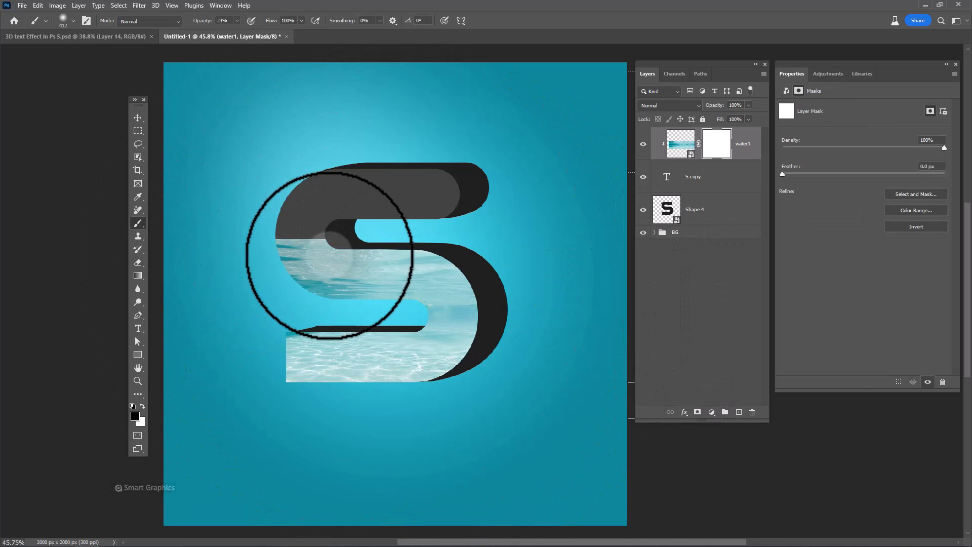
right_click(324, 254)
double_click(357, 320)
drag(200, 22, 234, 21)
Step: Paint water1's mask black across the S's middle, keeping the rippled pool floor in the letter's base and restoring it with white
mouse_move(278, 243)
mouse_down()
mouse_move(311, 231)
mouse_move(499, 238)
mouse_move(333, 249)
mouse_move(440, 271)
mouse_move(425, 271)
mouse_up()
mouse_move(411, 272)
mouse_down()
mouse_move(382, 271)
mouse_move(513, 286)
mouse_move(426, 295)
mouse_move(408, 306)
mouse_move(297, 310)
mouse_move(516, 317)
mouse_move(476, 313)
mouse_up()
key(x)
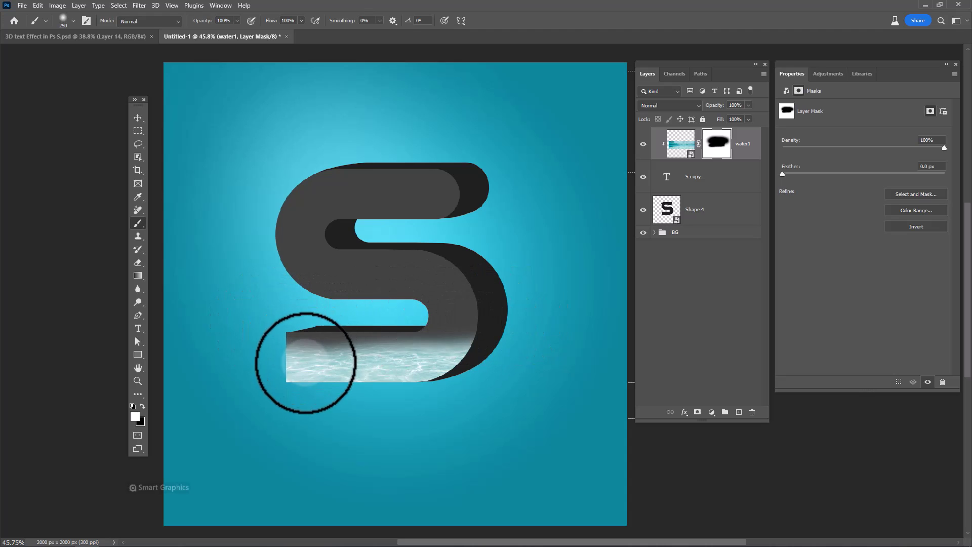
mouse_move(389, 368)
mouse_down()
mouse_move(301, 367)
mouse_move(536, 364)
mouse_move(458, 372)
mouse_up()
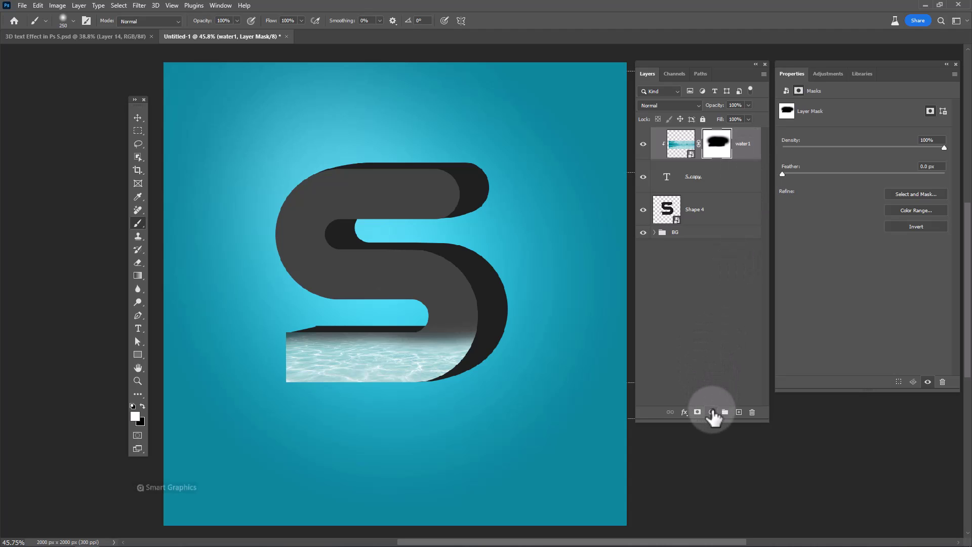
Step: Place water2.jpg from the files folder in File Explorer over the S, scaled to 15.05%, and clip it to the letter
key(alt+Tab)
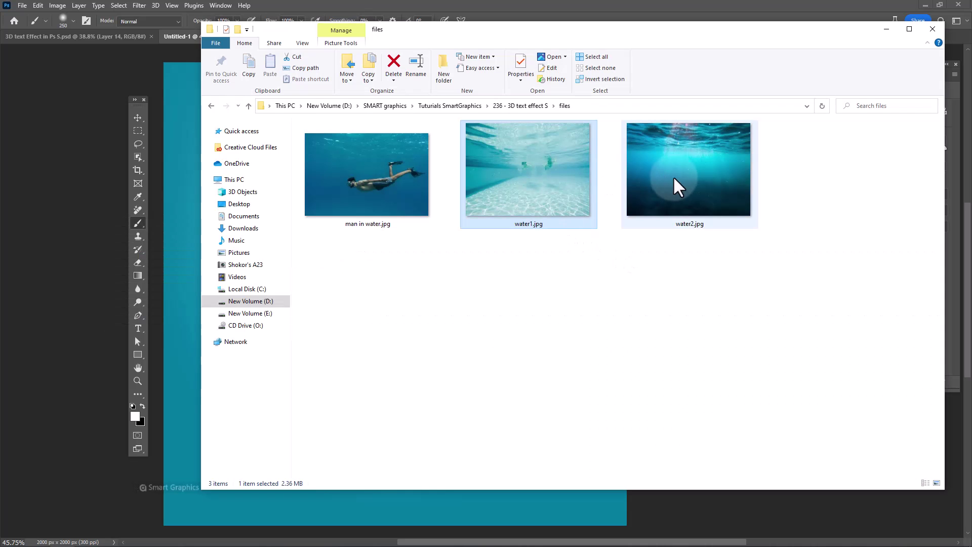
click(664, 177)
drag(302, 263, 379, 282)
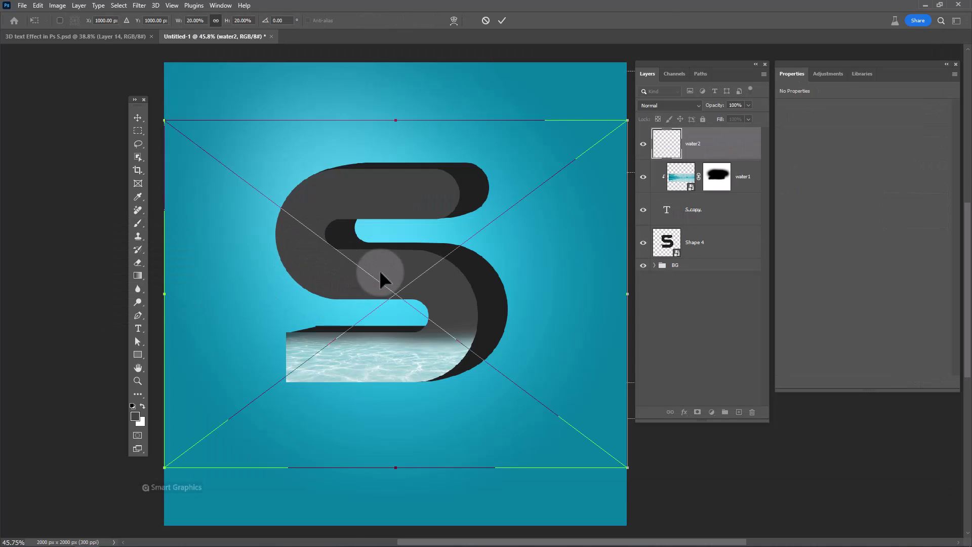
drag(400, 468, 396, 381)
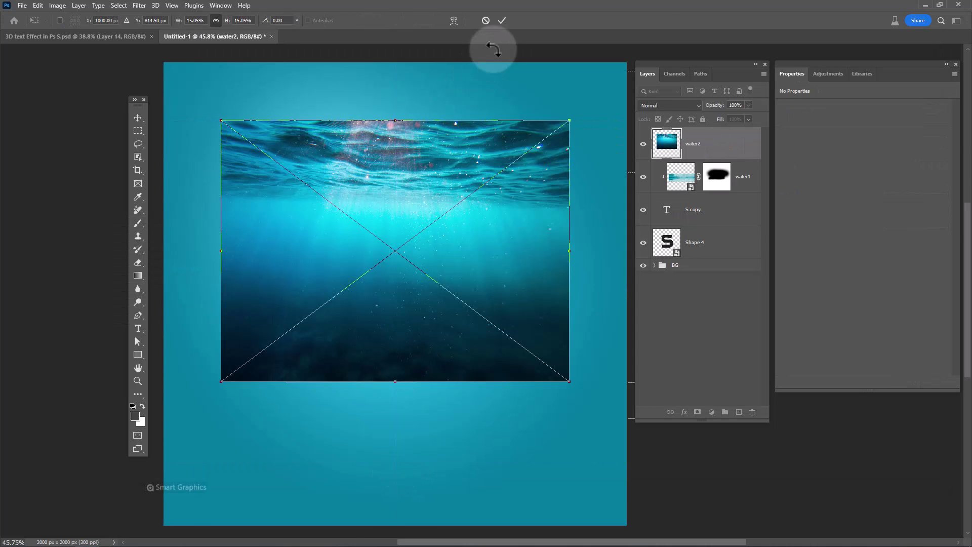
click(503, 20)
key(b)
alt+click(730, 158)
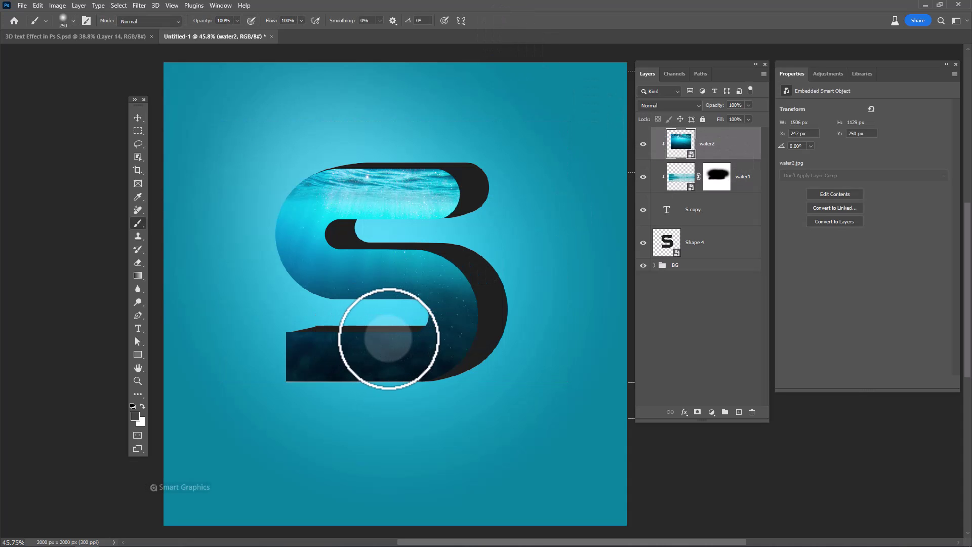
Step: Move water2 up over the S and stretch it to 1324 px high, with its lower edge on the letter's base
key(v)
drag(439, 339, 454, 305)
drag(410, 336, 416, 382)
key(Return)
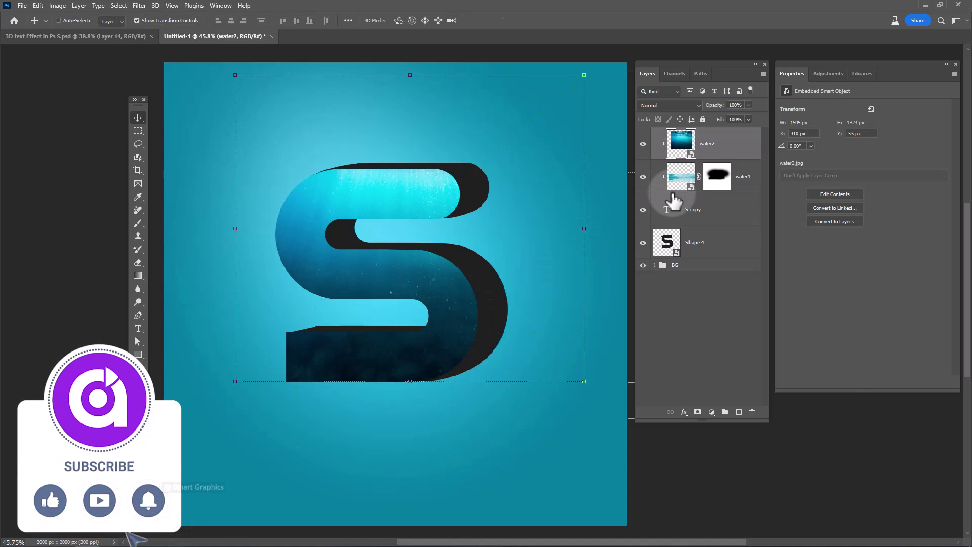
Step: Mask water2 out of the S's base with a soft black brush, restoring the dark transition above the pool floor with white
click(697, 412)
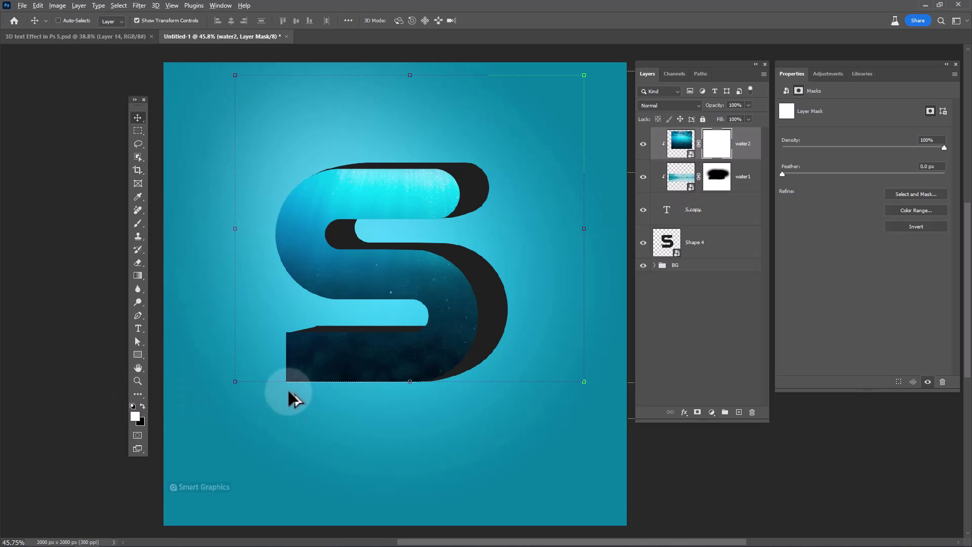
key(b)
key(x)
mouse_move(303, 386)
mouse_down()
mouse_move(388, 386)
mouse_move(301, 388)
mouse_move(323, 398)
mouse_move(488, 373)
mouse_move(347, 375)
mouse_move(467, 358)
mouse_up()
alt+right_click(354, 393)
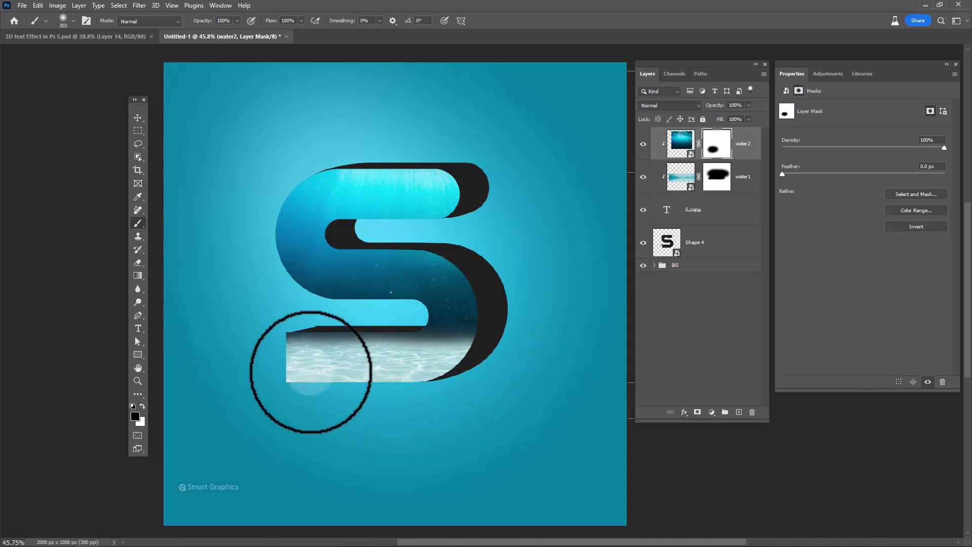
key(x)
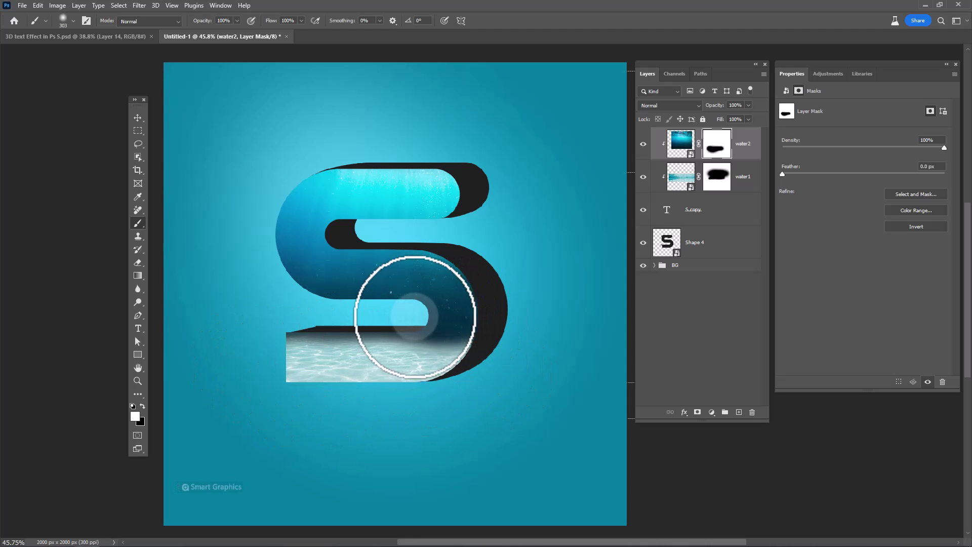
drag(349, 318, 280, 319)
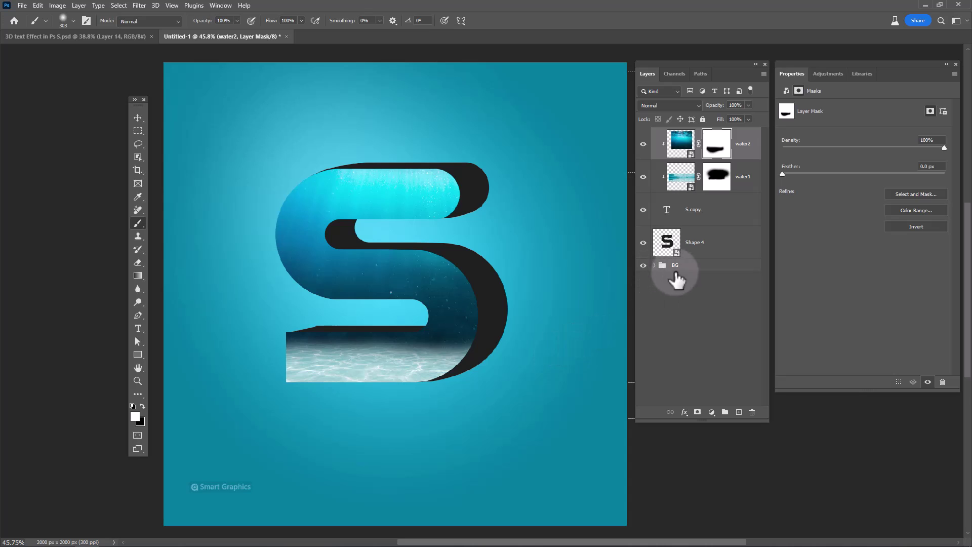
Step: Add a clipped Color Balance adjustment above water1 with midtones Cyan-Red -100, Magenta-Green -24 and Yellow-Blue +100
click(739, 188)
click(711, 413)
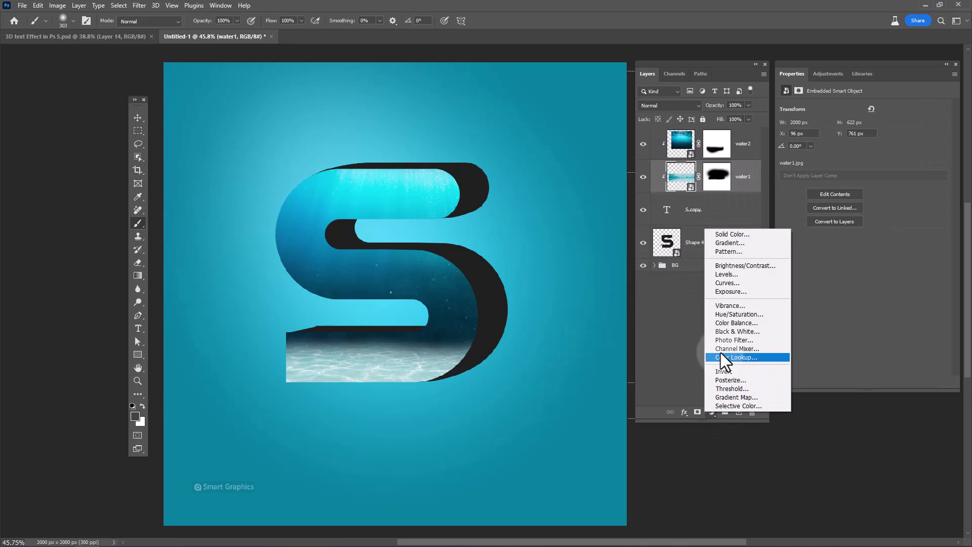
click(731, 324)
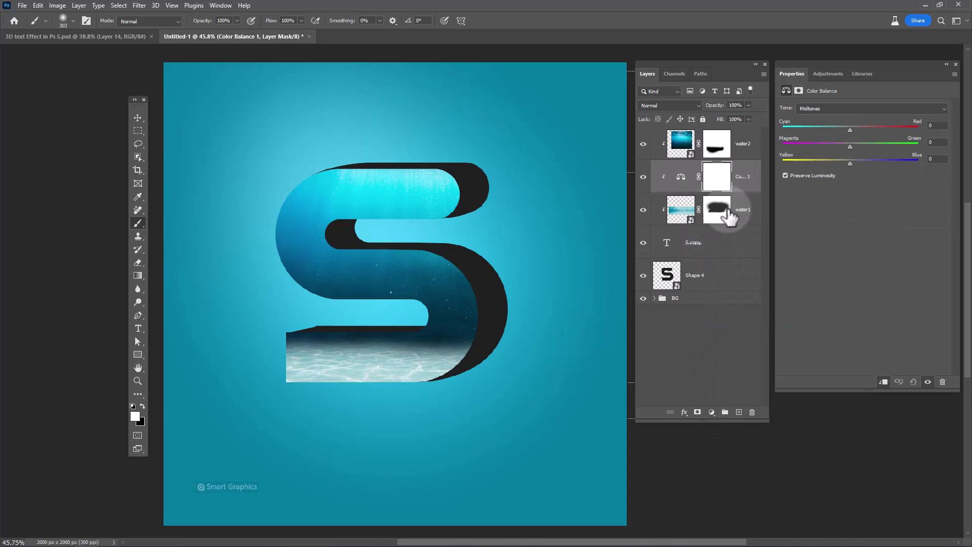
drag(849, 129, 760, 133)
drag(849, 146, 901, 163)
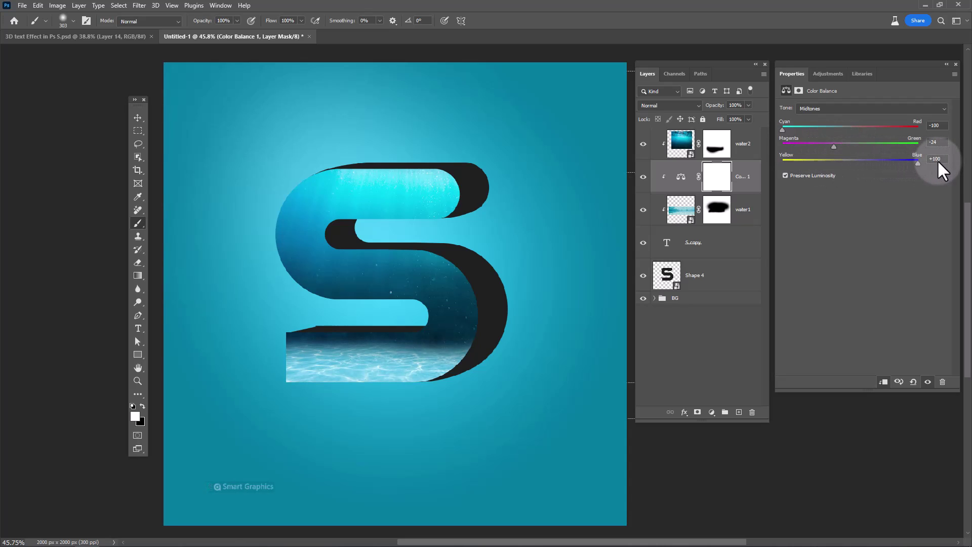
Step: Add a clipped Hue/Saturation adjustment above that Color Balance with Hue +2, Saturation +26 and Lightness -12
click(712, 411)
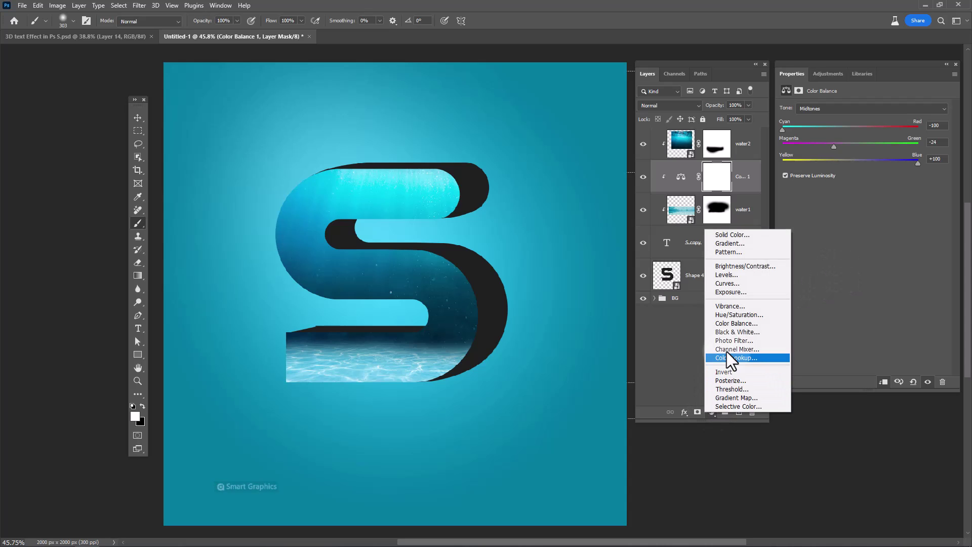
click(739, 315)
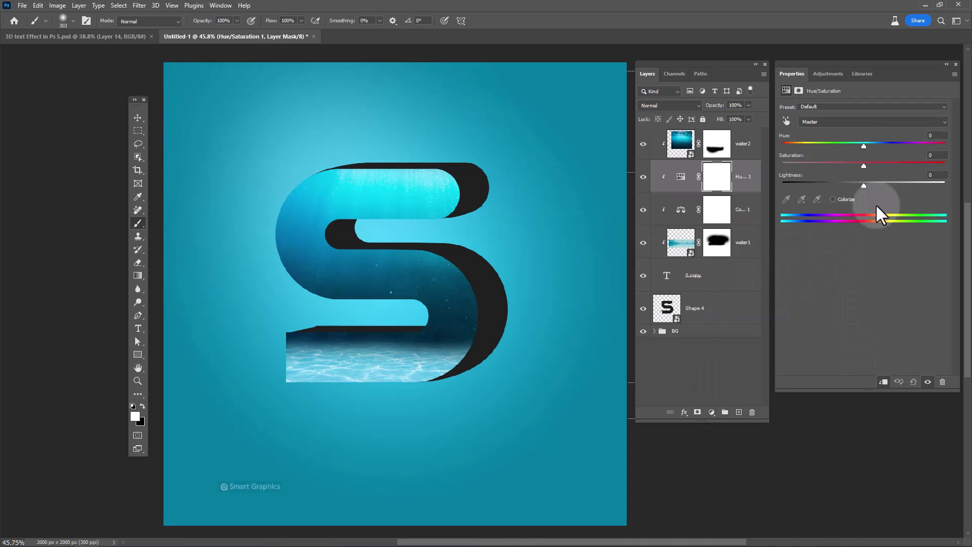
drag(863, 185, 864, 152)
Step: Add a clipped Curves adjustment above the Hue/Saturation layer and lower the RGB white point's output to 240
click(712, 412)
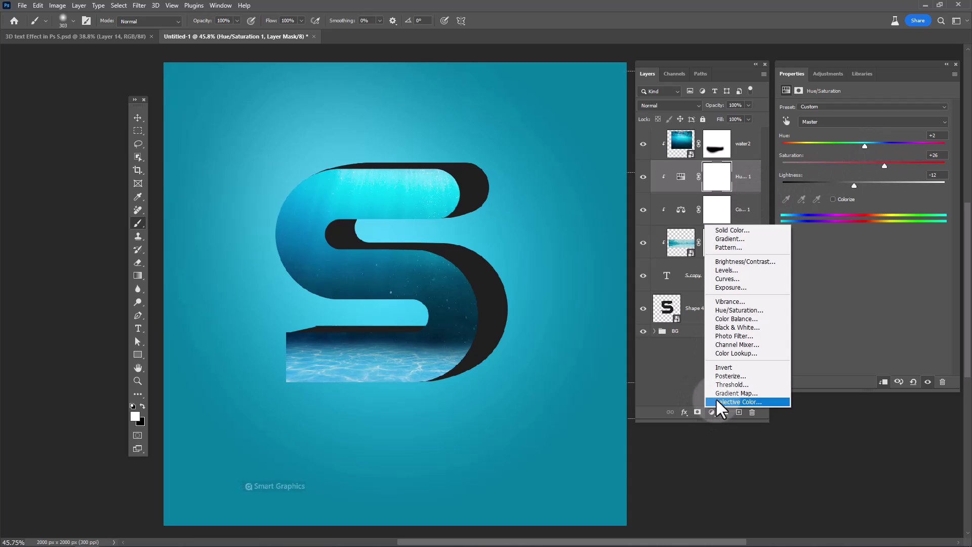
click(730, 279)
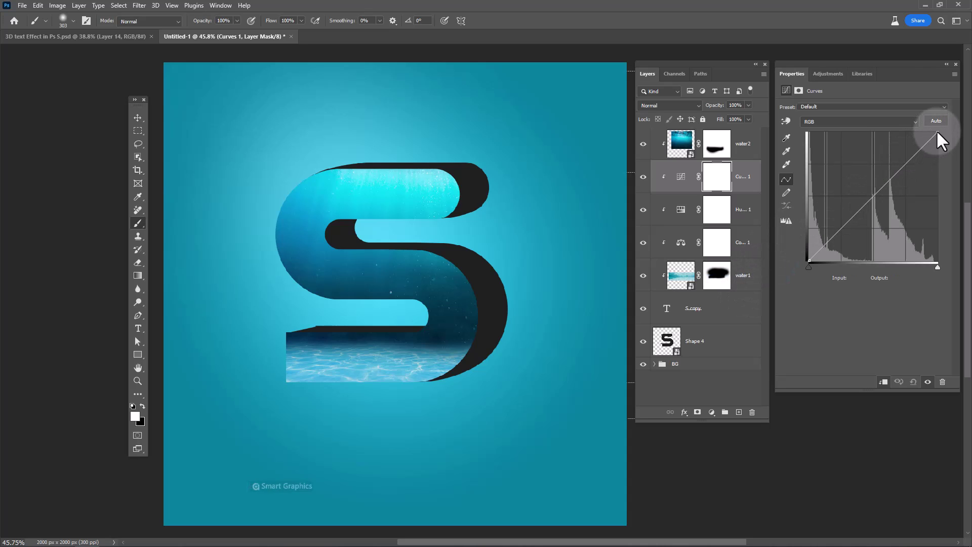
mouse_move(937, 133)
mouse_down()
mouse_move(945, 151)
mouse_move(939, 144)
mouse_up()
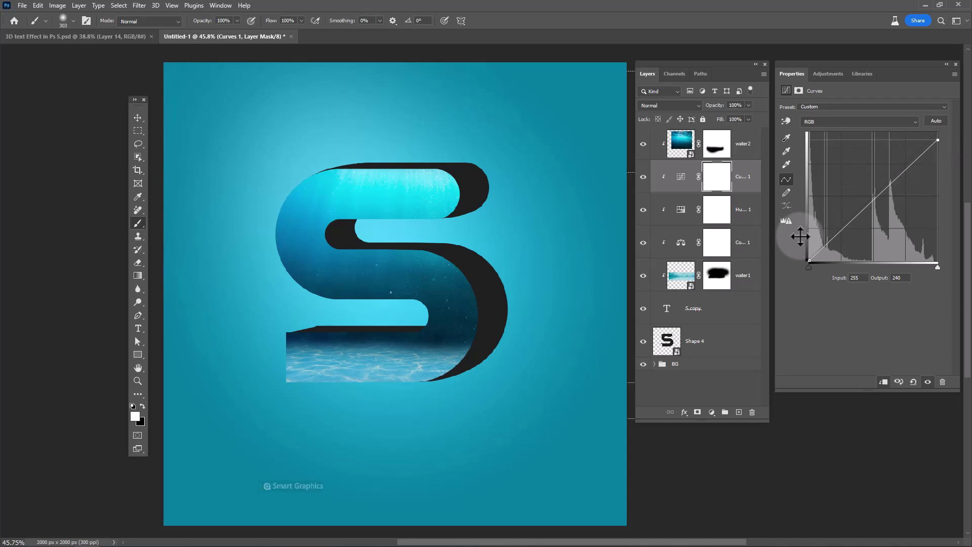
Step: Add a Color Balance adjustment clipped above water2 with midtones Cyan-Red at -43
click(743, 148)
click(710, 411)
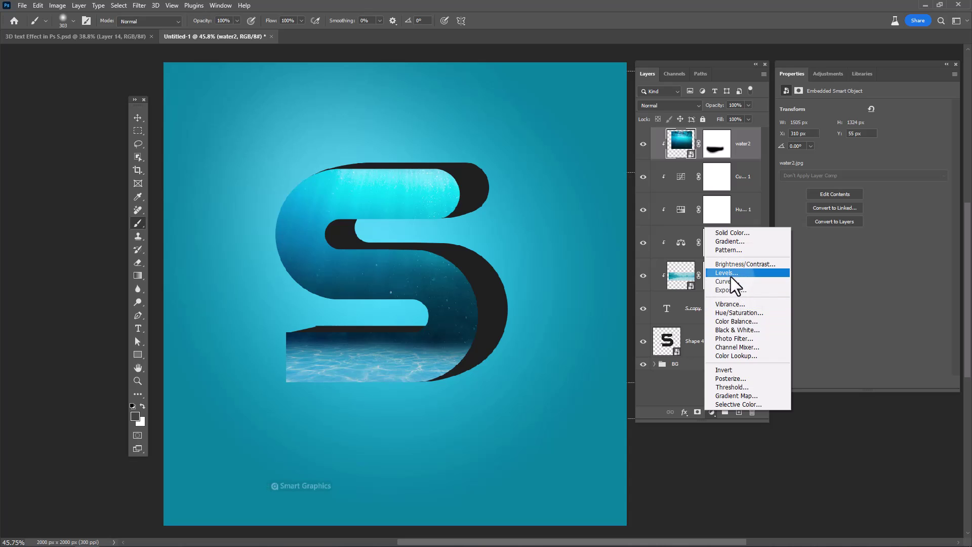
click(729, 322)
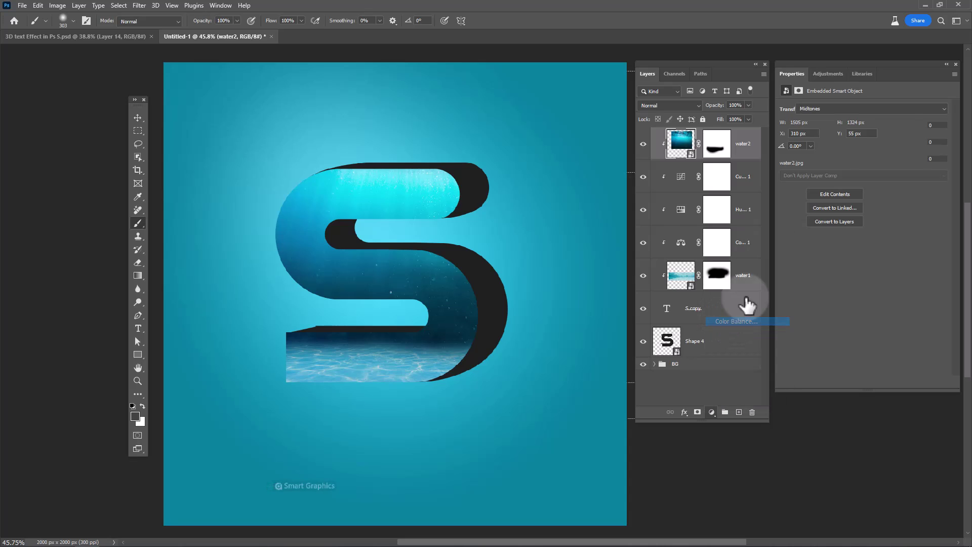
click(883, 381)
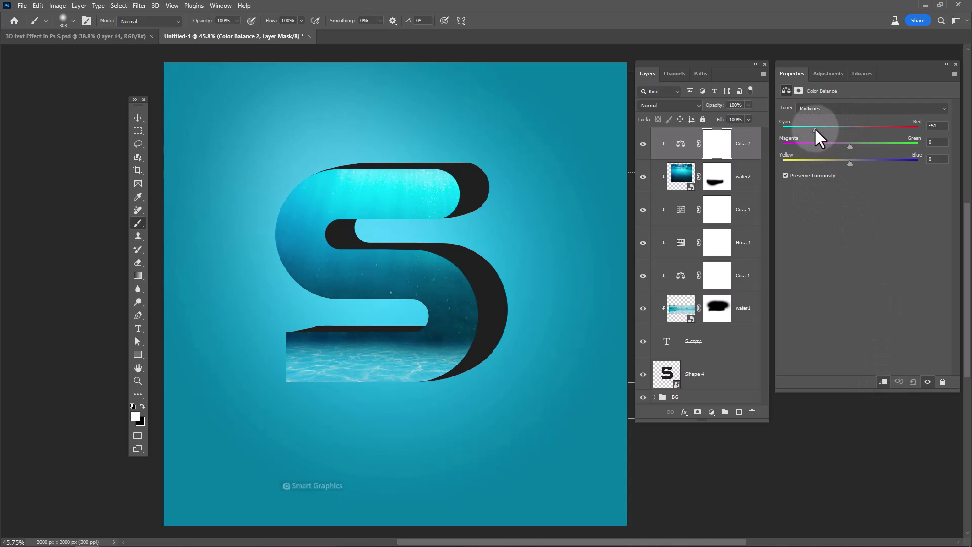
mouse_move(804, 130)
mouse_down()
mouse_move(828, 133)
mouse_move(768, 131)
mouse_move(865, 126)
mouse_move(815, 128)
mouse_up()
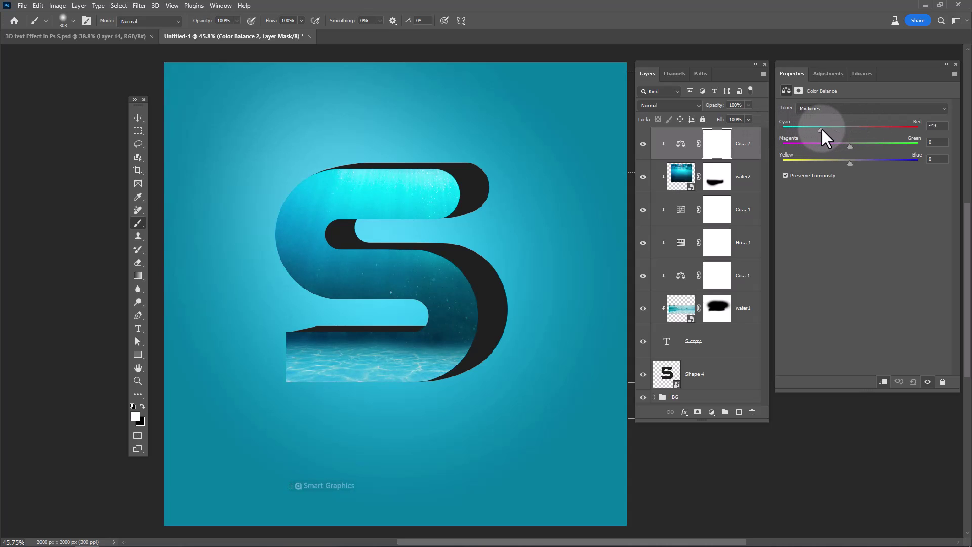
Step: Paint the upper Color Balance mask black over the S's seabed area, restore the band above it in white, and compare the result
click(716, 143)
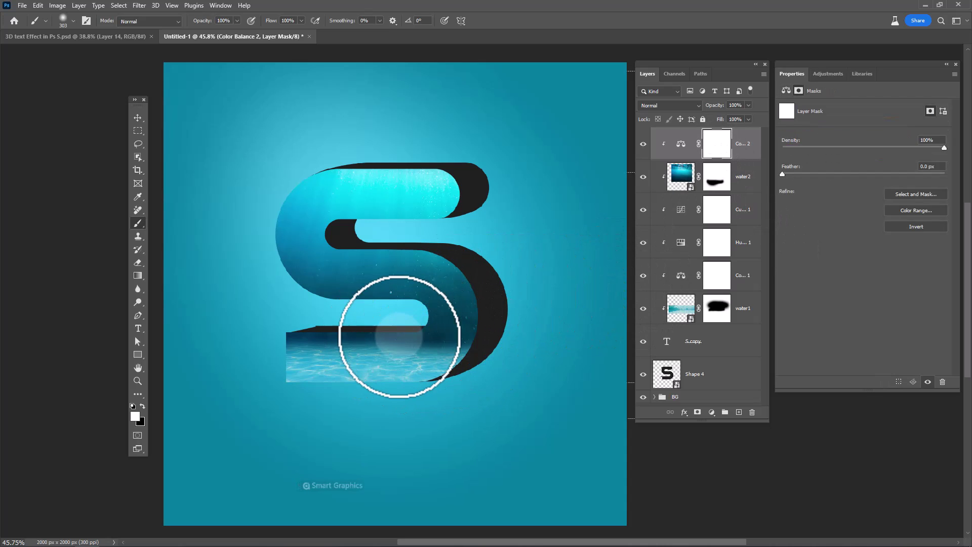
key(x)
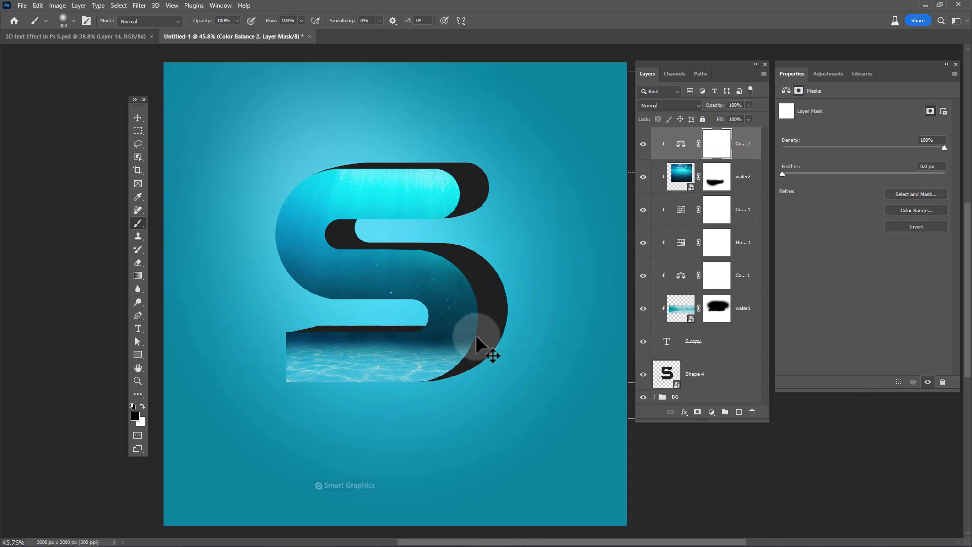
mouse_move(271, 371)
mouse_down()
mouse_move(409, 366)
mouse_move(260, 372)
mouse_up()
key(x)
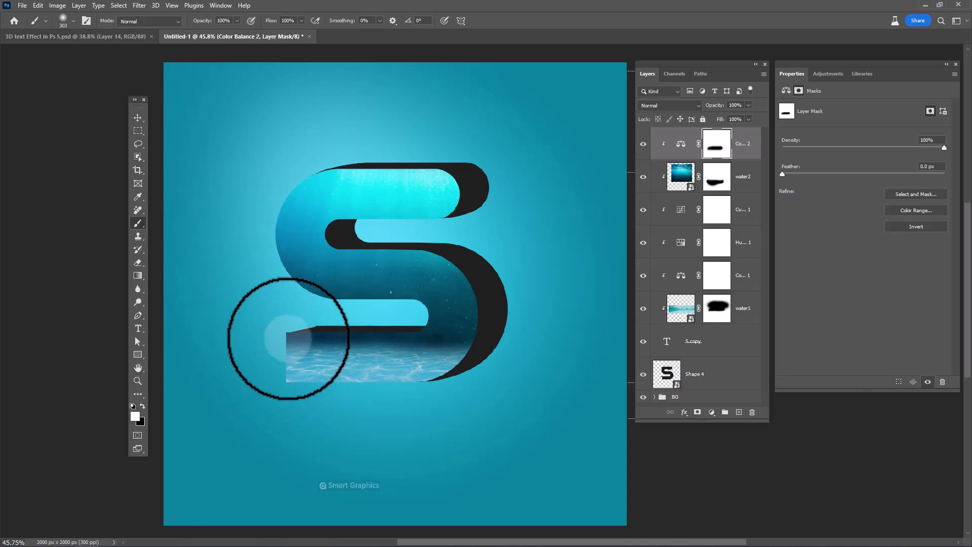
mouse_move(509, 330)
mouse_down()
mouse_move(424, 328)
mouse_move(410, 316)
mouse_move(456, 308)
mouse_up()
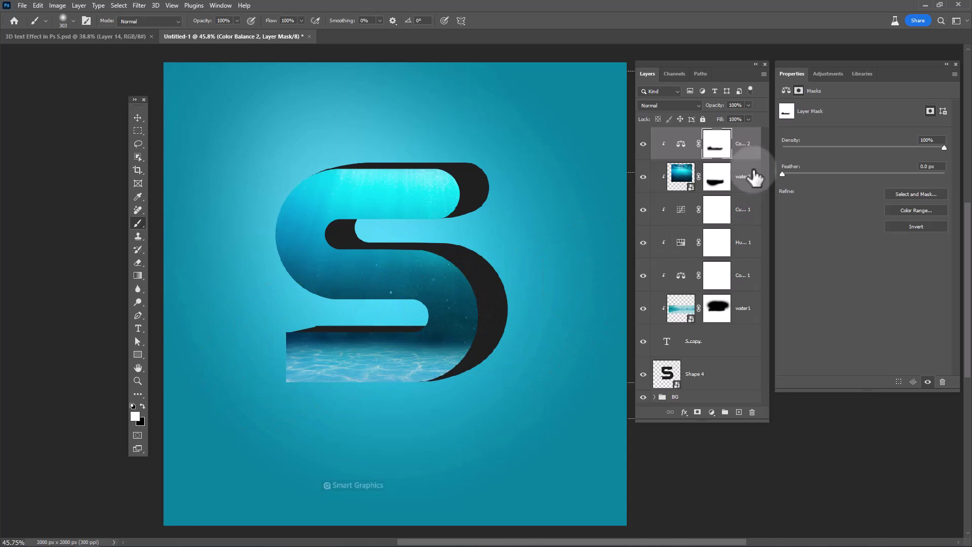
click(643, 144)
click(643, 145)
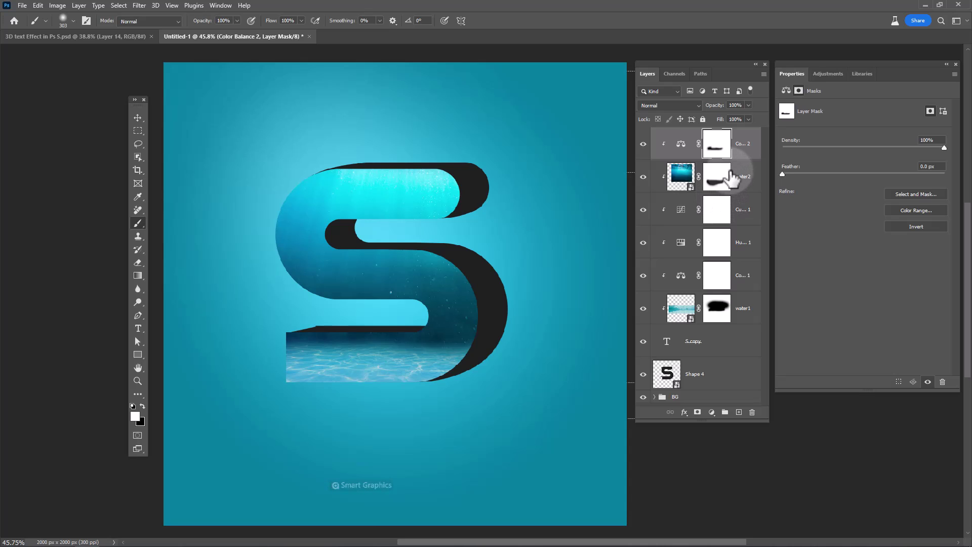
Step: Duplicate all clipped layers from water1 up to the topmost Color Balance and merge the copies into one layer
shift+click(738, 313)
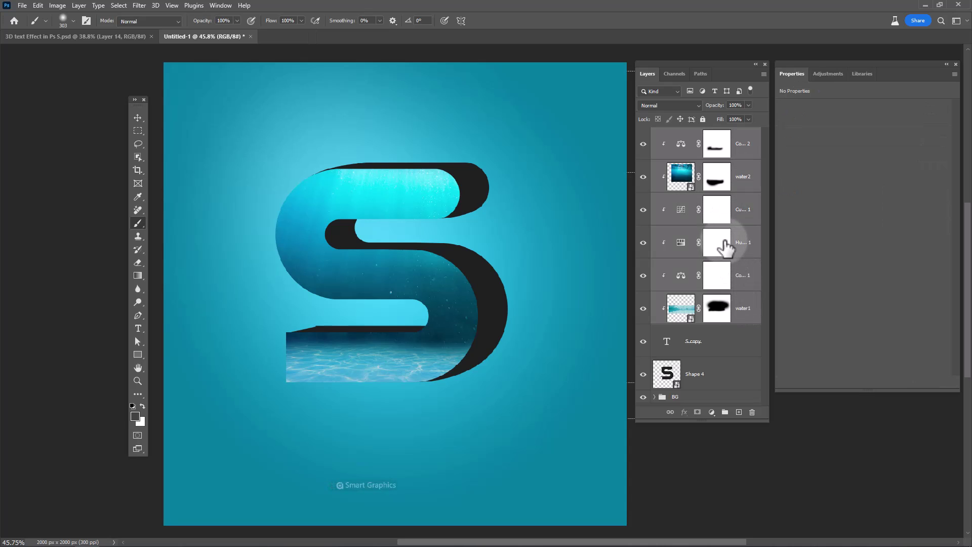
key(ctrl+j)
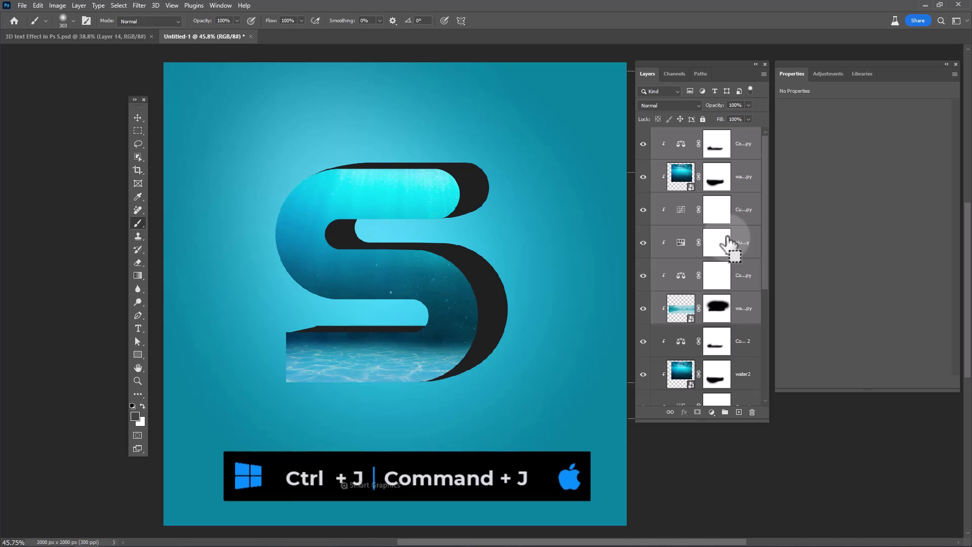
key(ctrl+e)
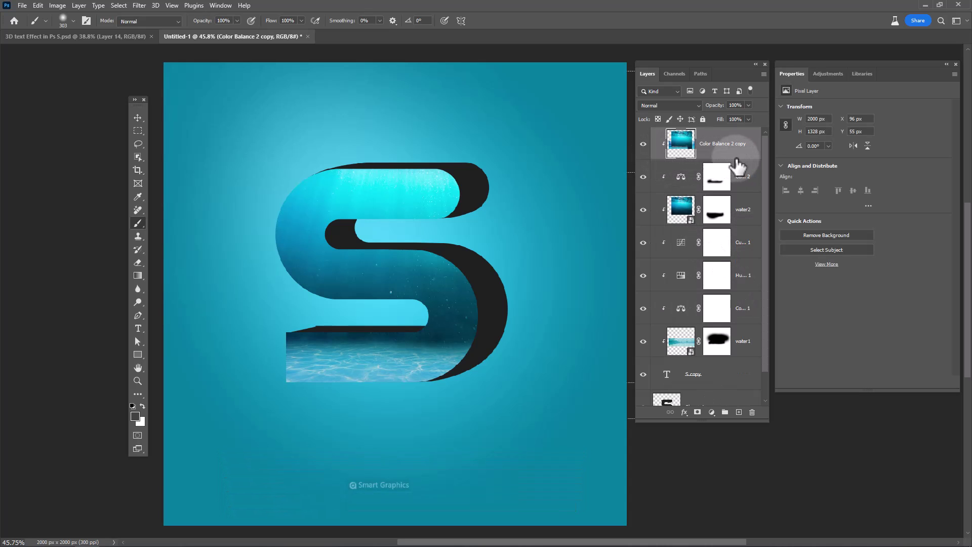
Step: Place the merged underwater layer directly above Shape 4 as a clipping mask and shift it right to X 148 px
drag(673, 156, 718, 395)
scroll(719, 384, down, 1)
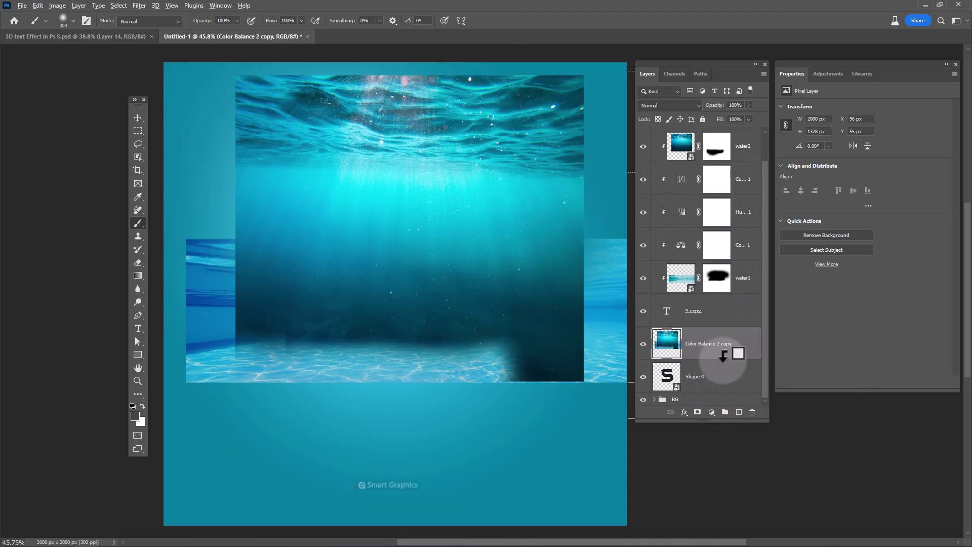
alt+click(650, 360)
click(138, 118)
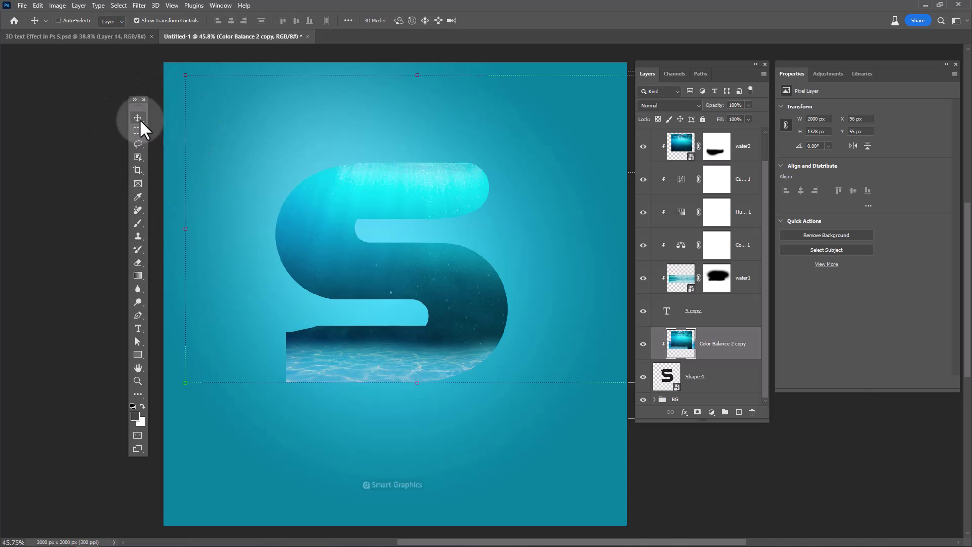
drag(470, 336, 484, 342)
Step: Add a Curves adjustment clipped above the merged underwater layer and strongly lower the RGB white point's output to darken the extruded side
click(738, 350)
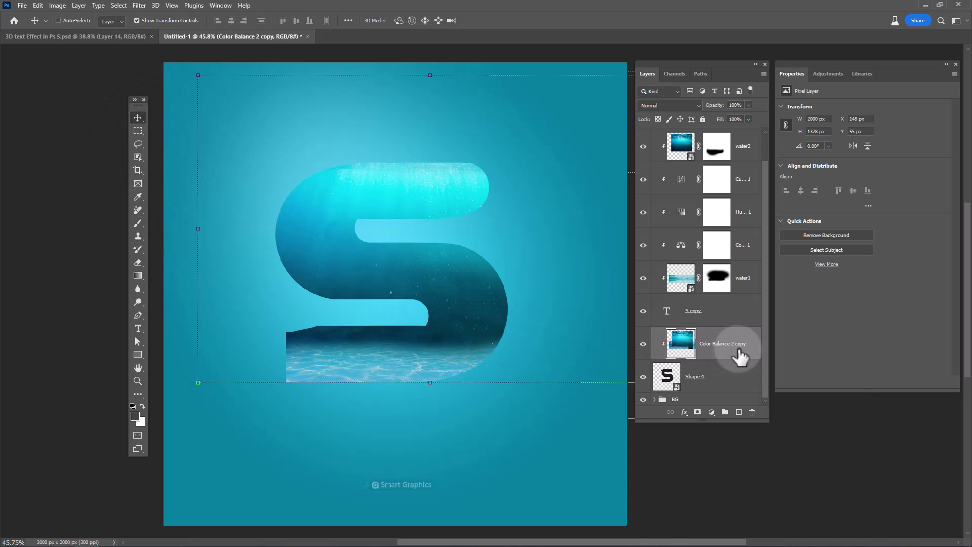
click(712, 412)
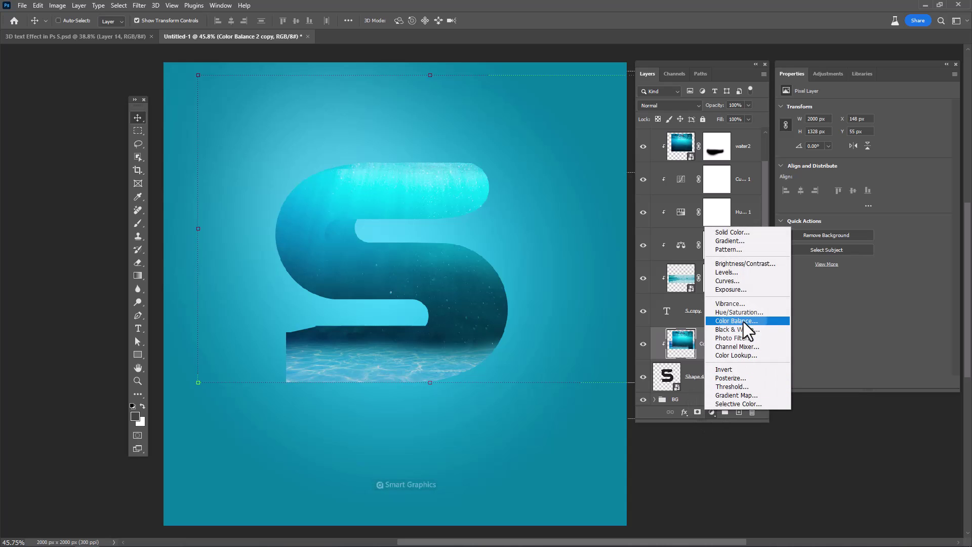
click(736, 283)
click(883, 381)
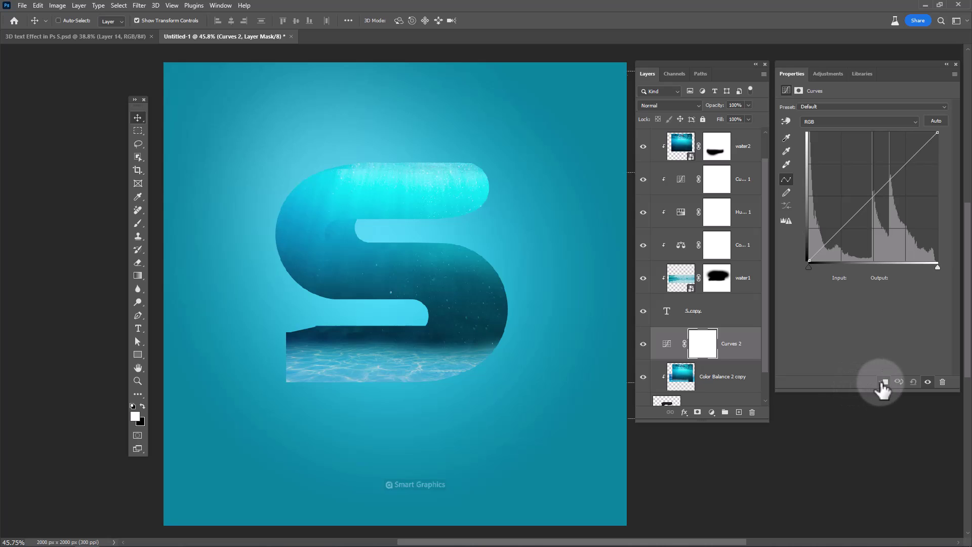
drag(937, 132, 963, 222)
Step: Target the mask of the Curves adjustment over the extruded side and activate the Brush tool
click(714, 343)
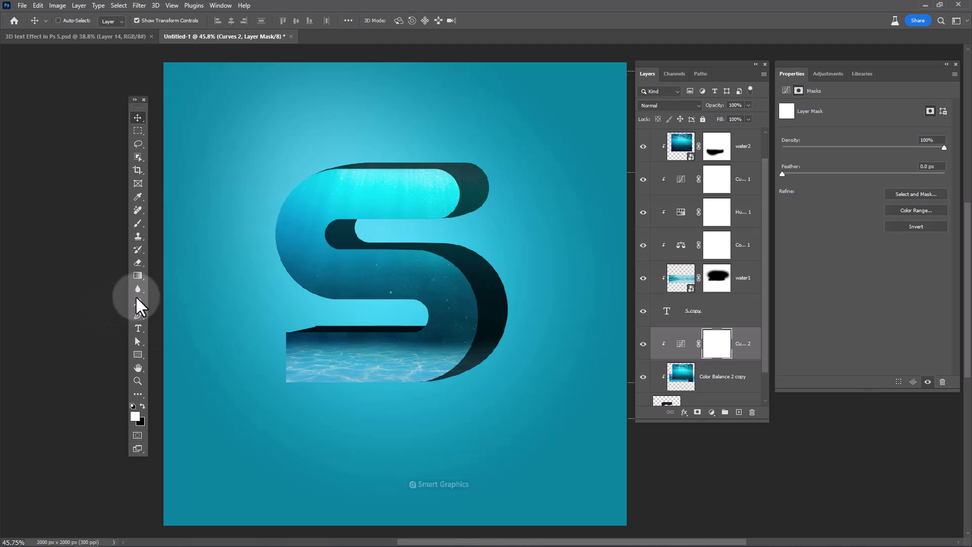
click(138, 223)
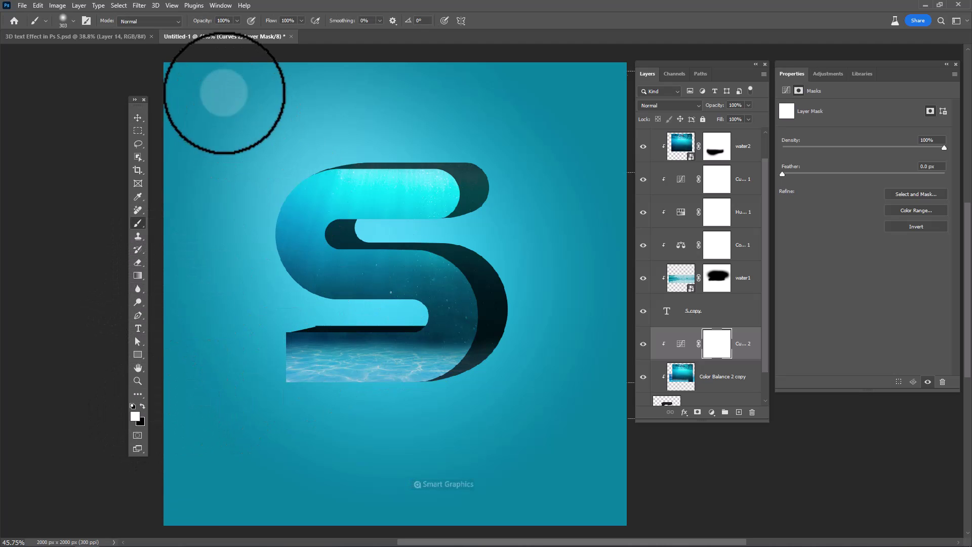
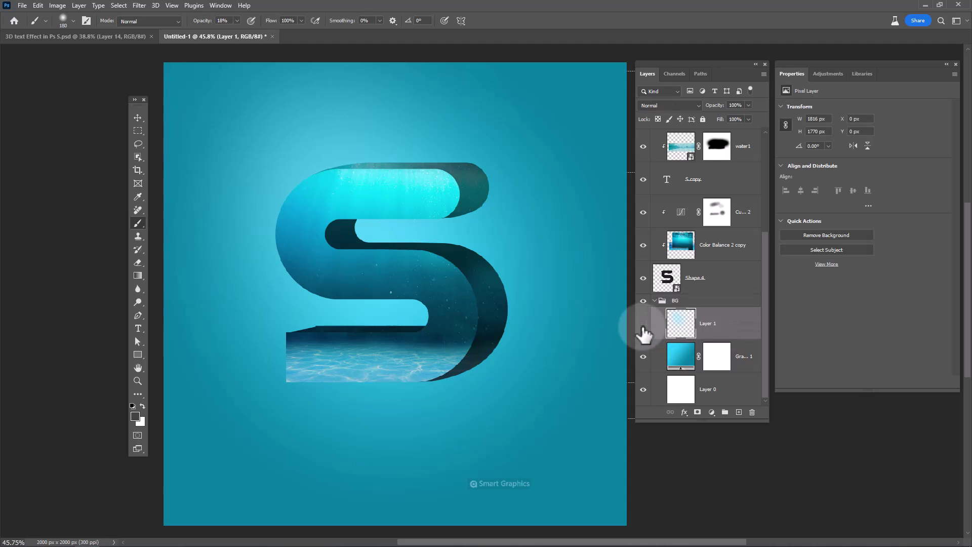
Step: Set Layer 1 in the BG group to Color Dodge and enlarge its glow to about 2090 × 2037 px at X -59, Y -39 px
click(676, 106)
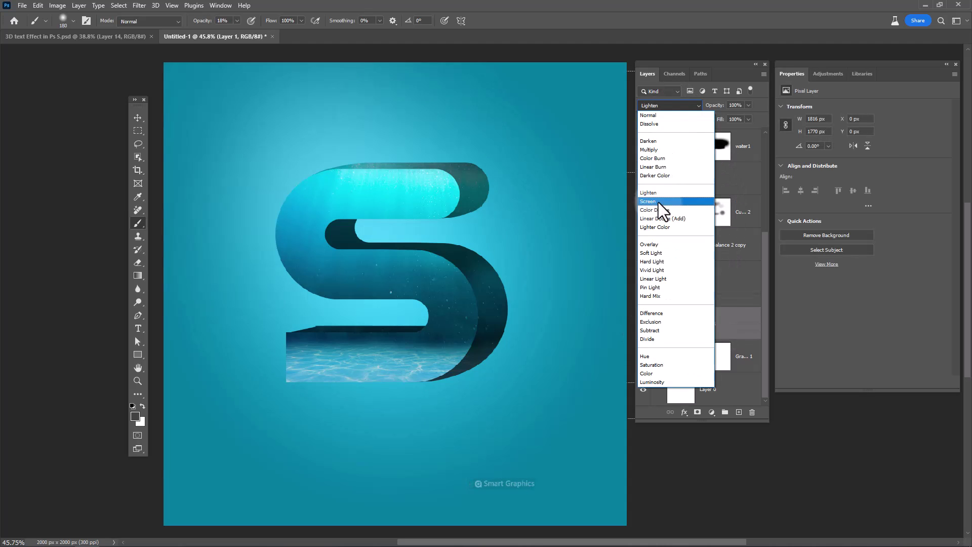
click(653, 210)
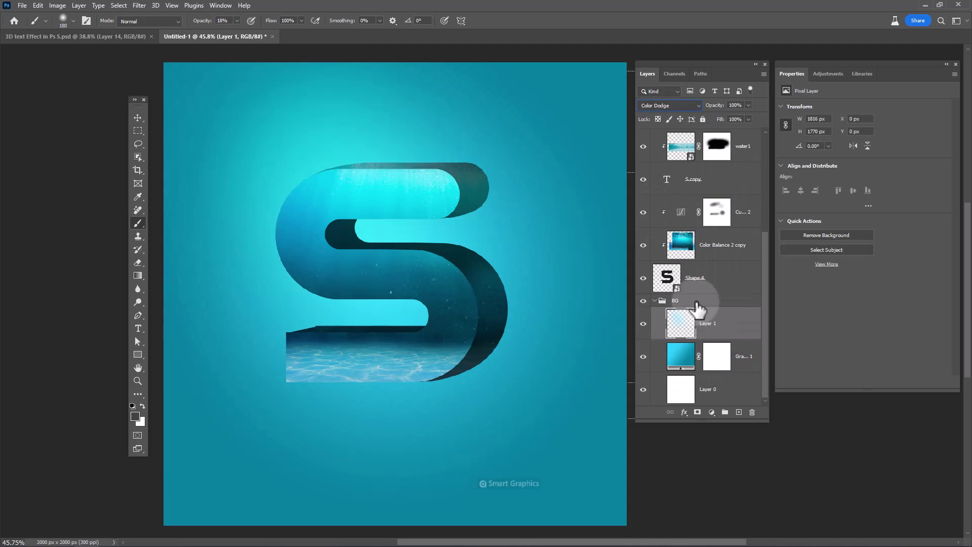
click(138, 117)
mouse_move(416, 223)
mouse_down()
mouse_move(462, 271)
mouse_move(478, 271)
mouse_move(438, 254)
mouse_move(429, 233)
mouse_up()
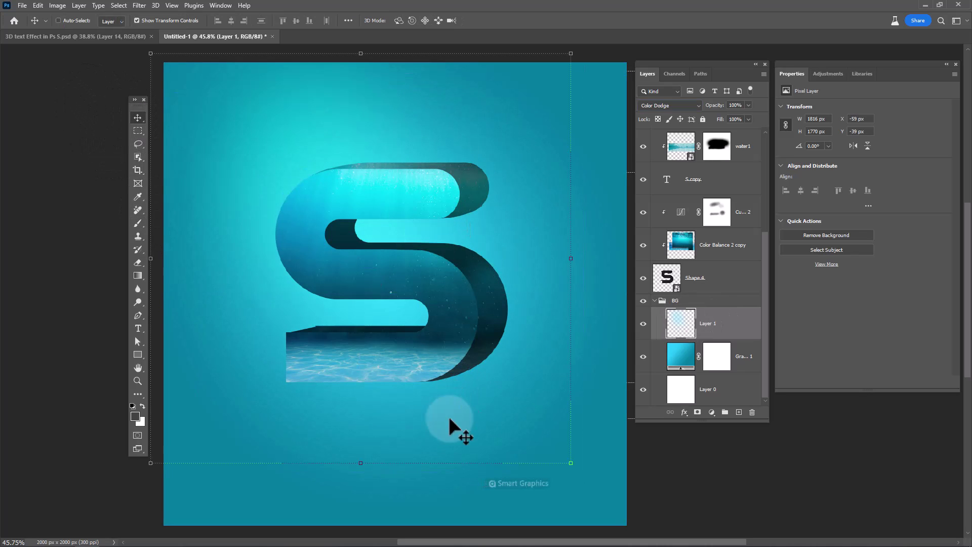
drag(570, 462, 636, 521)
key(Return)
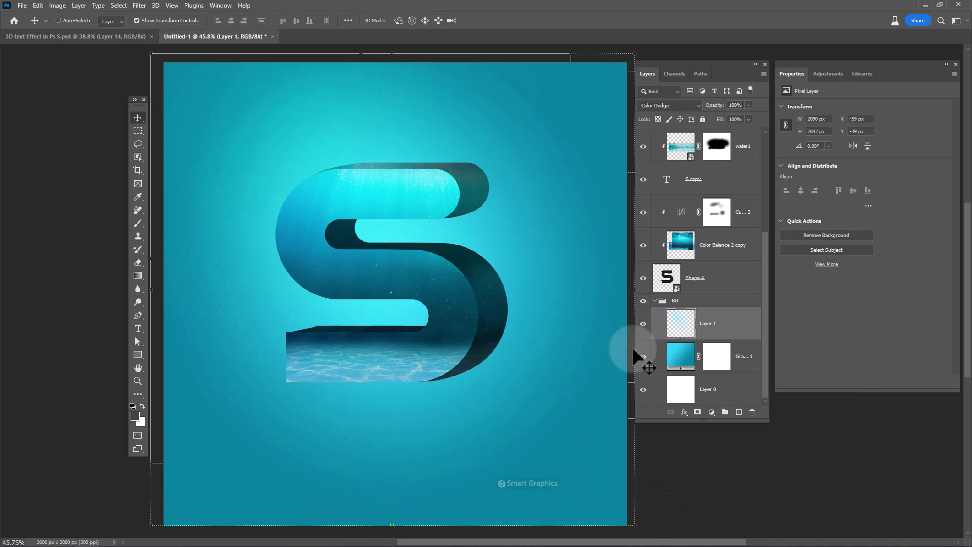
click(654, 300)
Step: Place man in water.jpg from the files folder as a new layer above the topmost Color Balance layer
scroll(693, 288, up, 2)
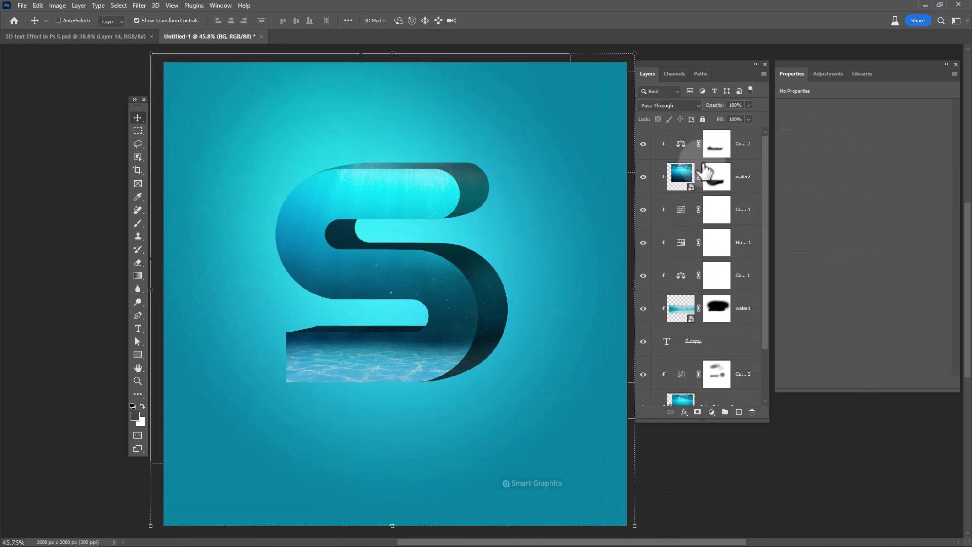
click(743, 152)
key(alt+Tab)
click(370, 192)
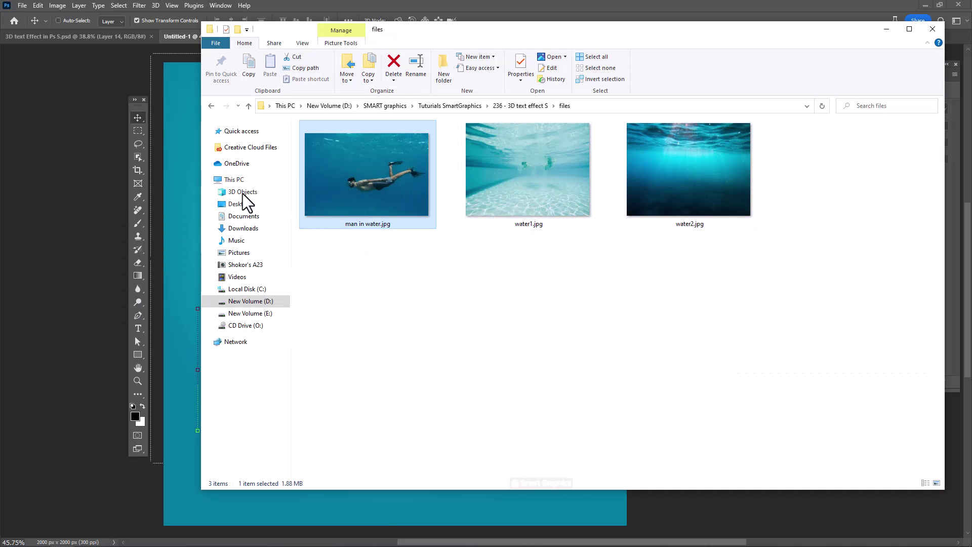
drag(242, 194, 416, 265)
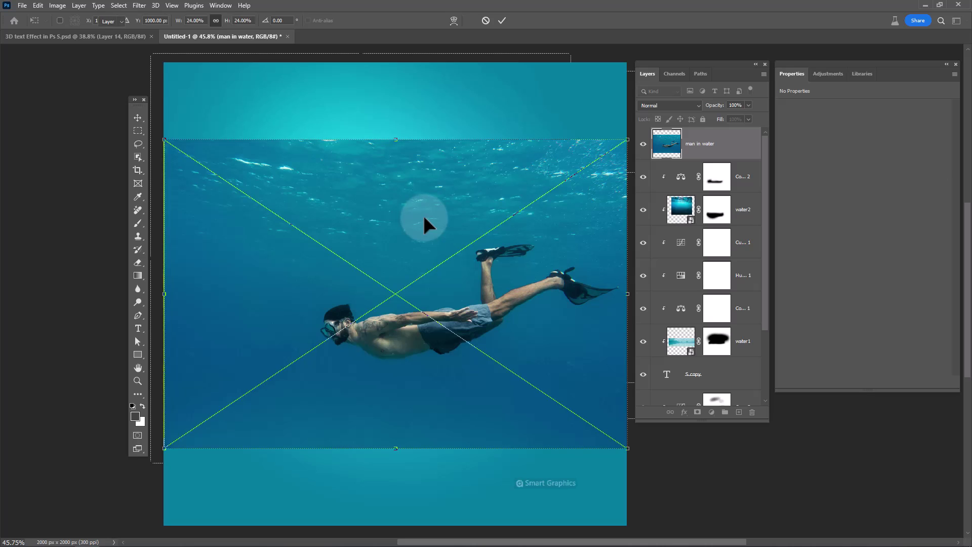
key(Return)
Step: Cut out the diver with a subject selection turned into a layer mask, and convert the masked layer to a smart object
click(119, 5)
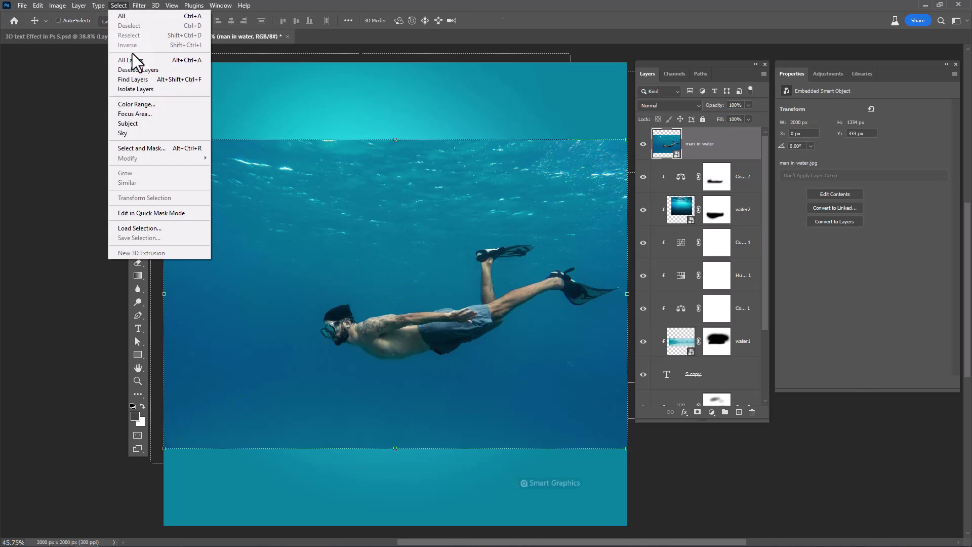
click(136, 123)
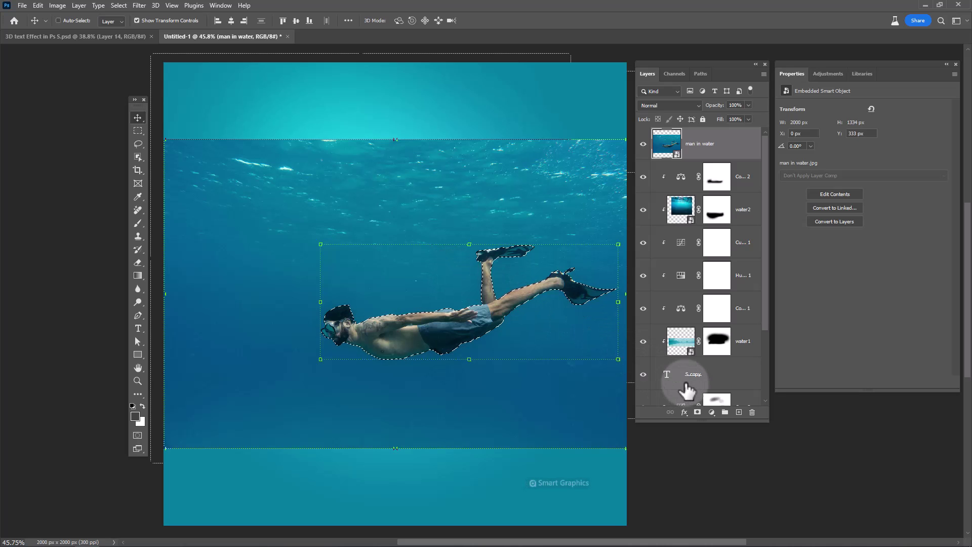
click(697, 411)
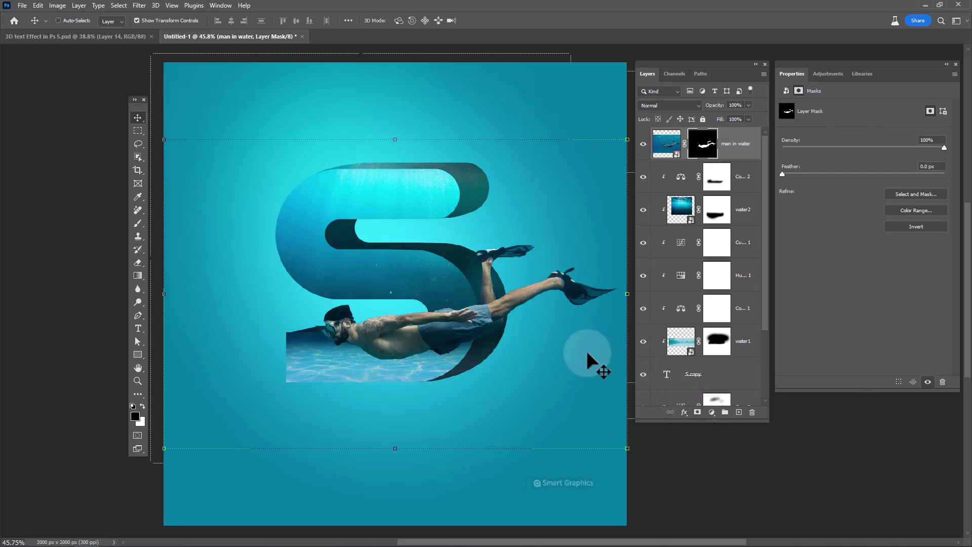
right_click(732, 146)
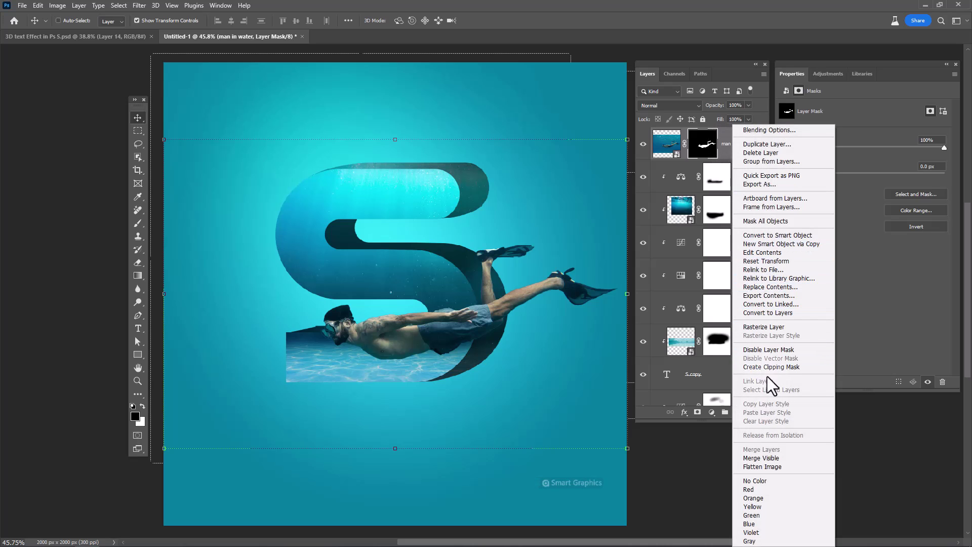
click(753, 235)
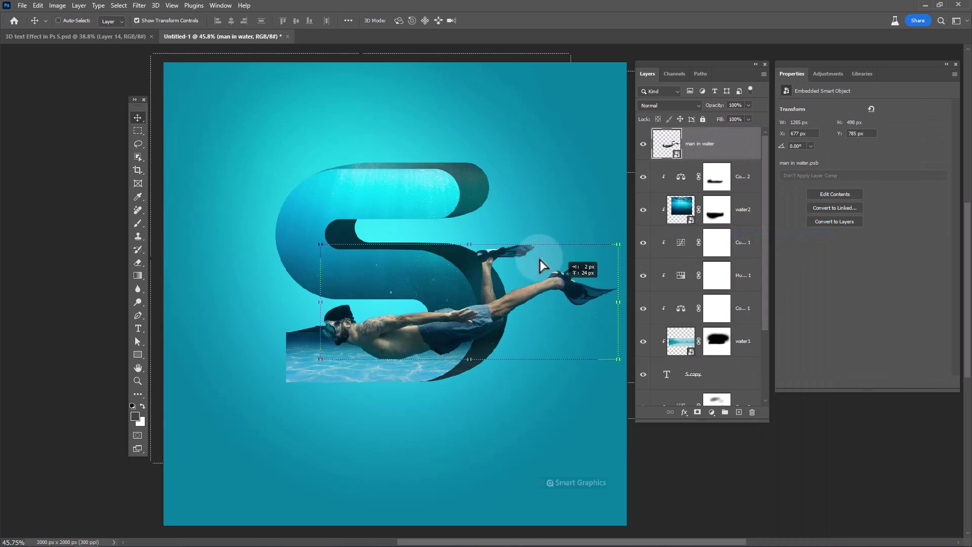
Step: Move the diver across the middle of the S to X 278, Y 502 px and clip the layer to the letter
drag(540, 260, 452, 231)
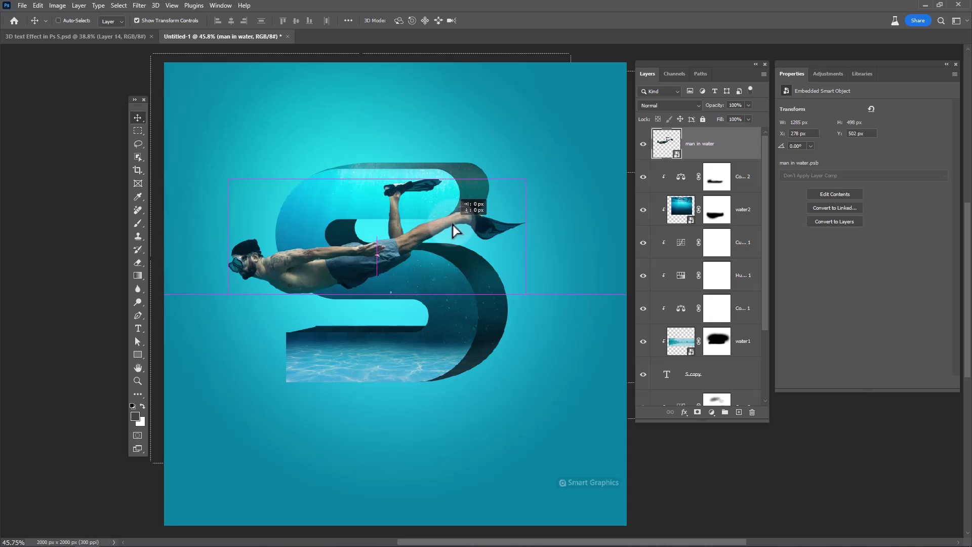
click(452, 230)
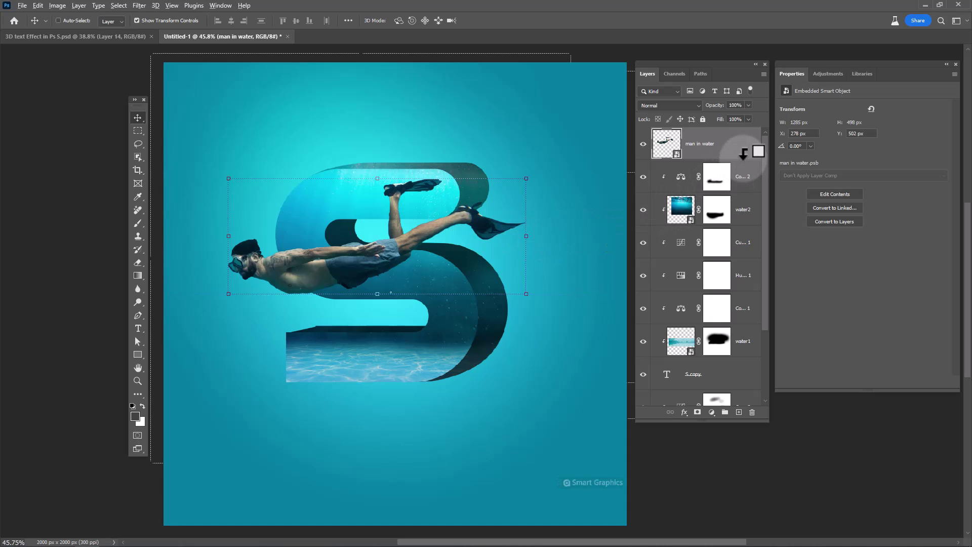
alt+click(743, 154)
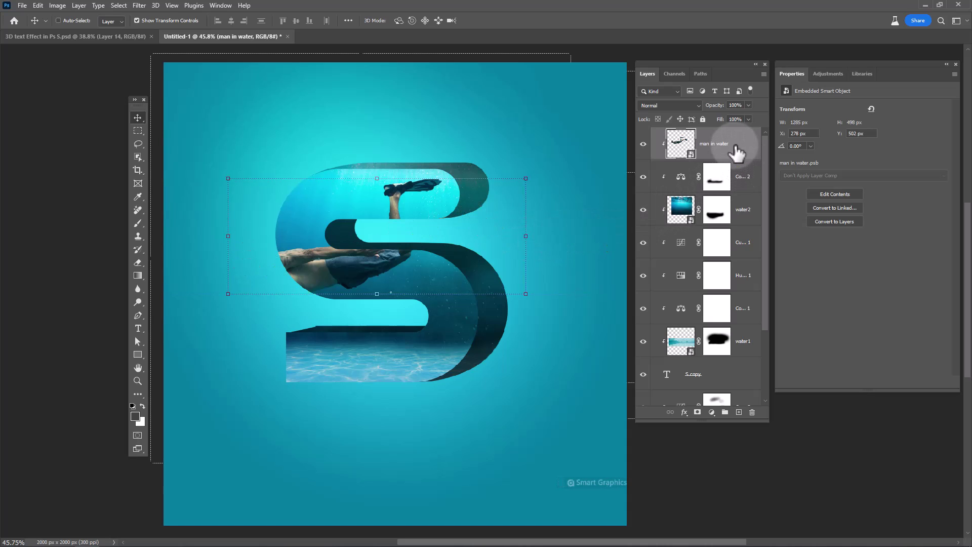
Step: Duplicate the man in water layer as an unclipped copy above it and add a layer mask to the copy
key(ctrl)
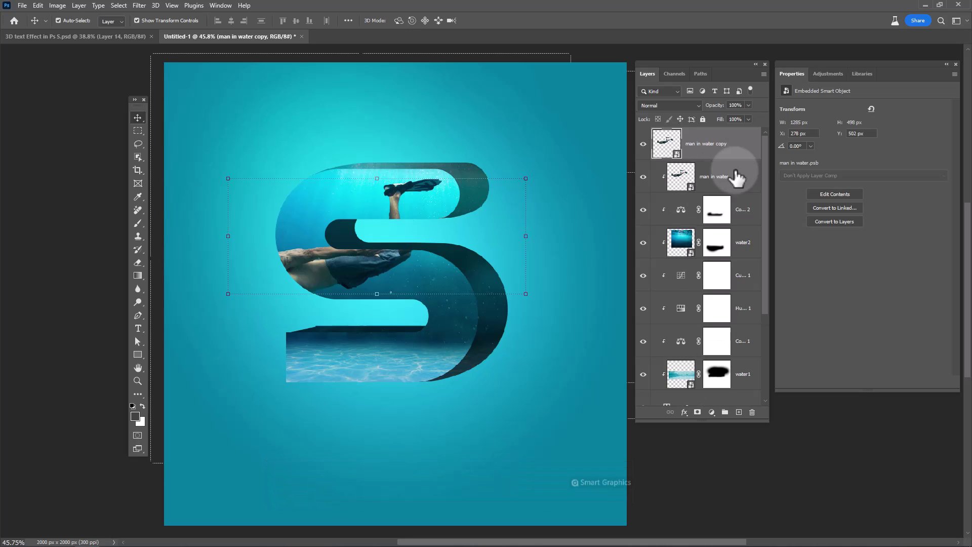
key(ctrl+j)
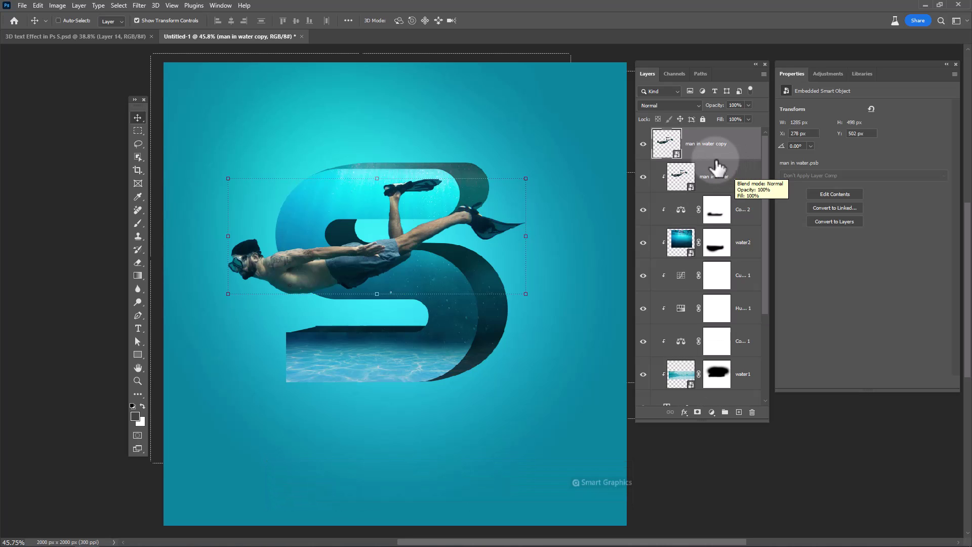
click(697, 412)
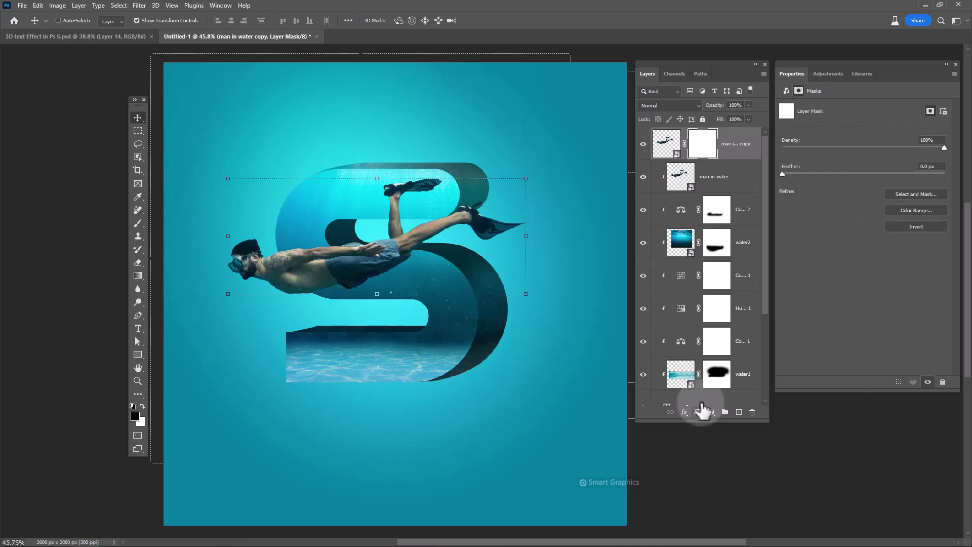
Step: Mask the copy's legs and hips with a large hard round black brush at 100% opacity, keeping the head and shoulders outside the letter
click(137, 223)
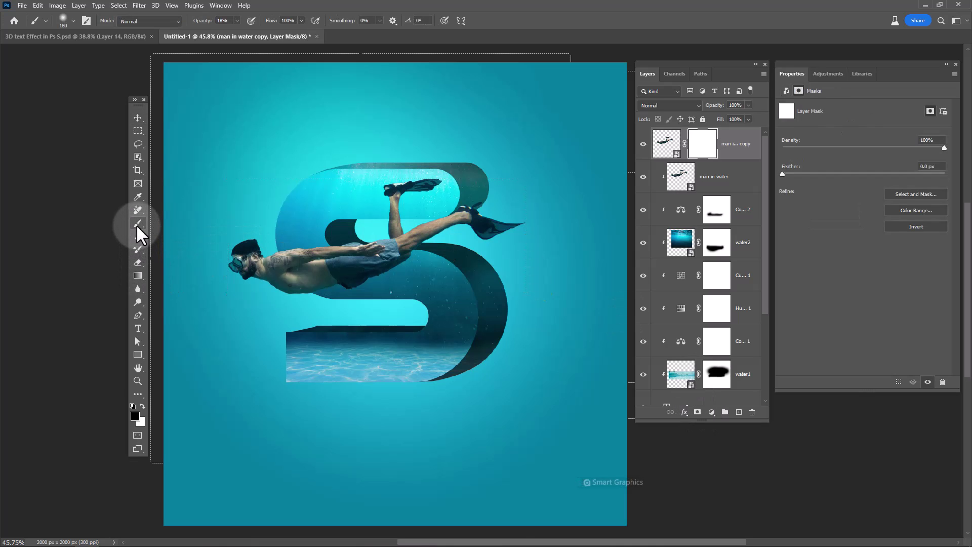
right_click(359, 247)
double_click(431, 347)
drag(394, 251, 414, 258)
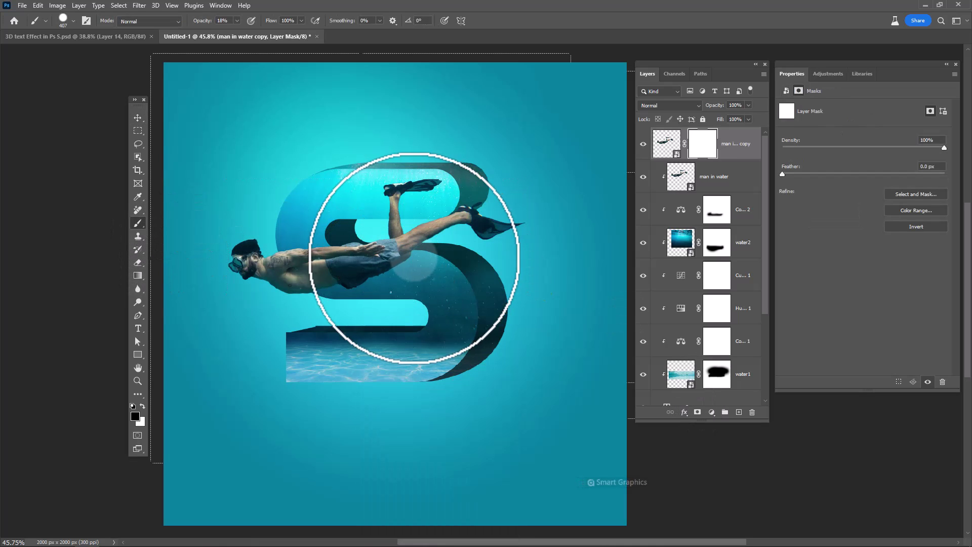
click(466, 239)
key(ctrl+z)
key(0)
click(484, 233)
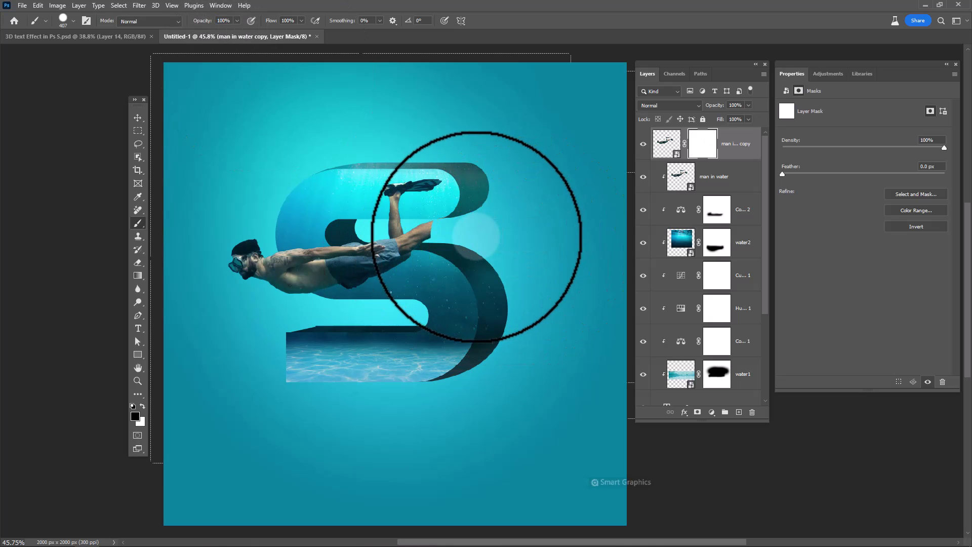
click(484, 235)
drag(455, 244, 351, 247)
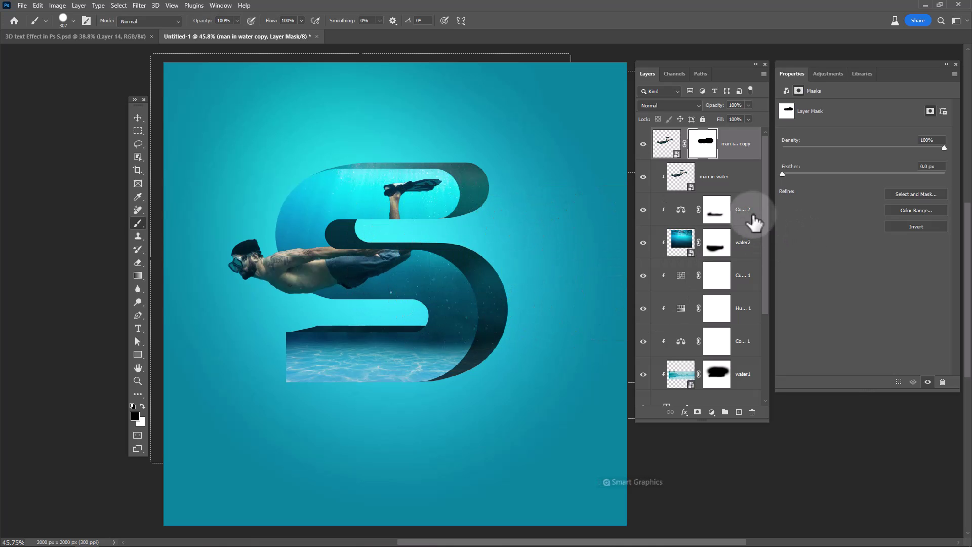
Step: Copy a rectangle of about 407 × 186 px around the diver's hips and thighs to a new layer placed directly below S copy
click(716, 187)
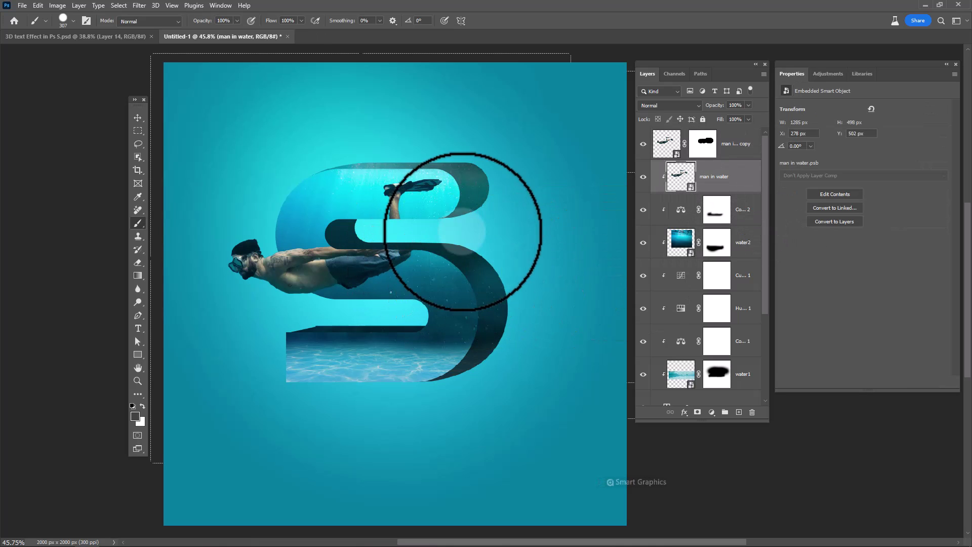
click(137, 131)
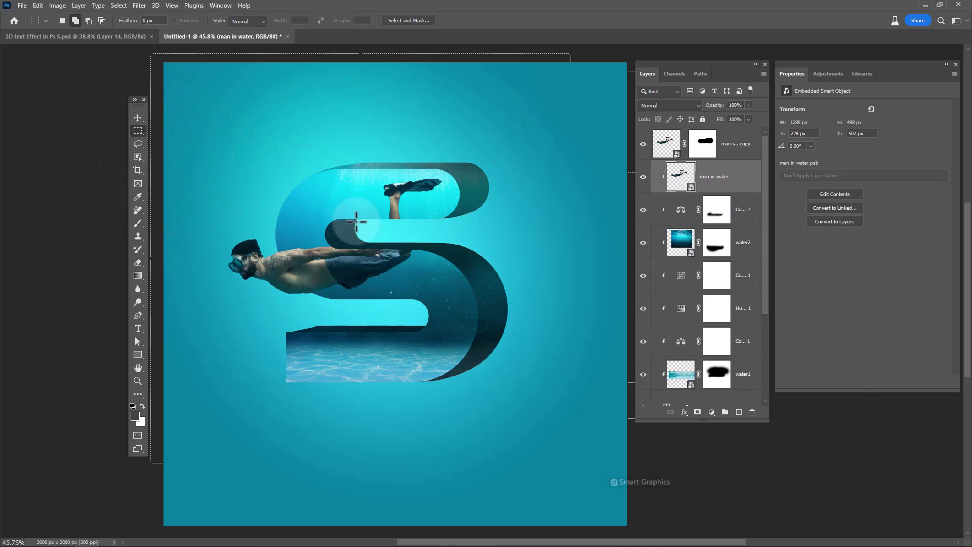
drag(338, 215, 432, 258)
key(ctrl+j)
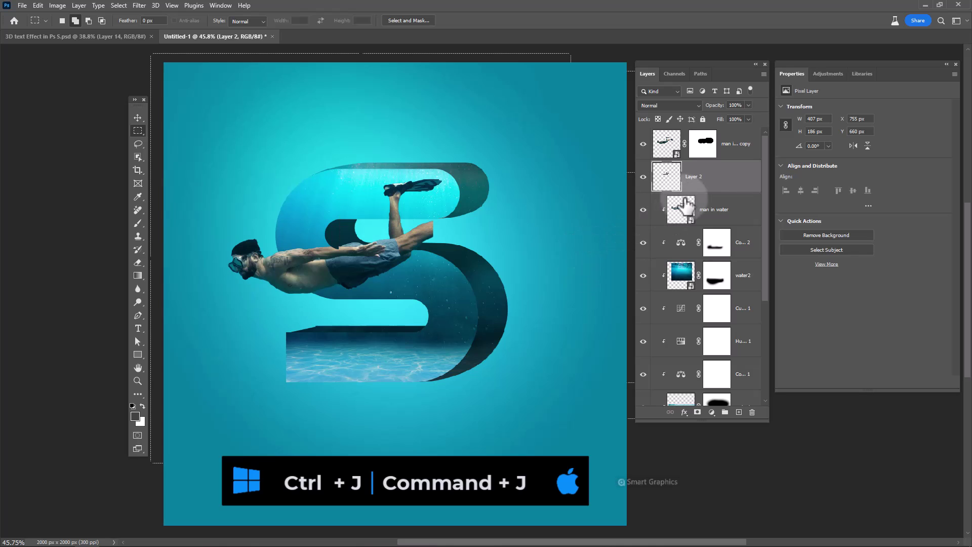
drag(719, 189, 718, 295)
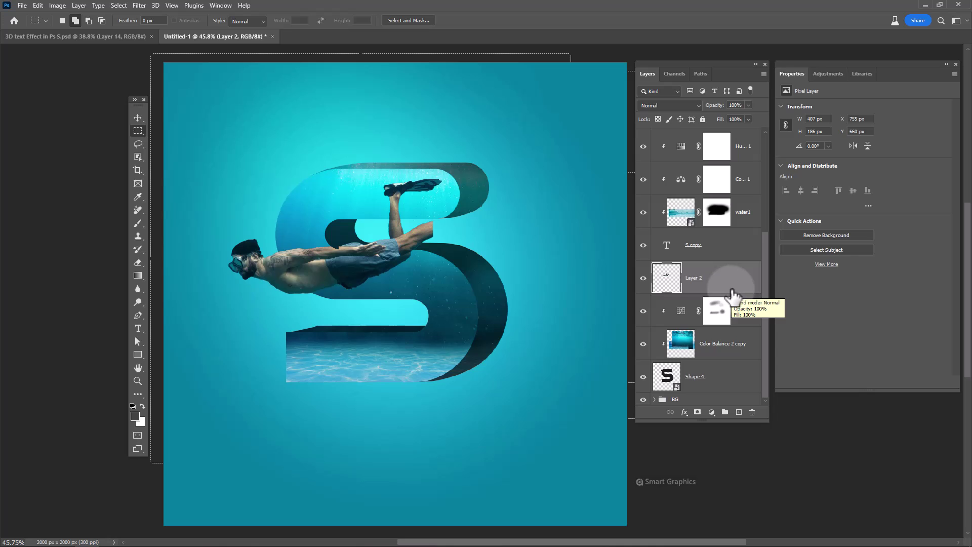
Step: Transform the copied leg piece to about 415 × 53 px at X 751, Y 765 px, squashed along the letter's middle inner edge
key(ctrl+t)
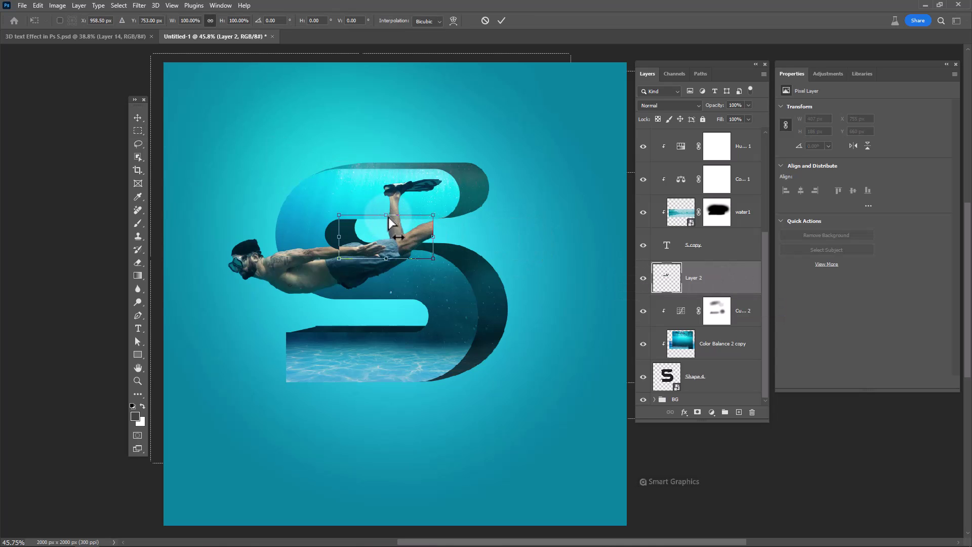
mouse_move(387, 233)
mouse_down()
mouse_move(385, 257)
mouse_move(387, 245)
mouse_up()
click(501, 21)
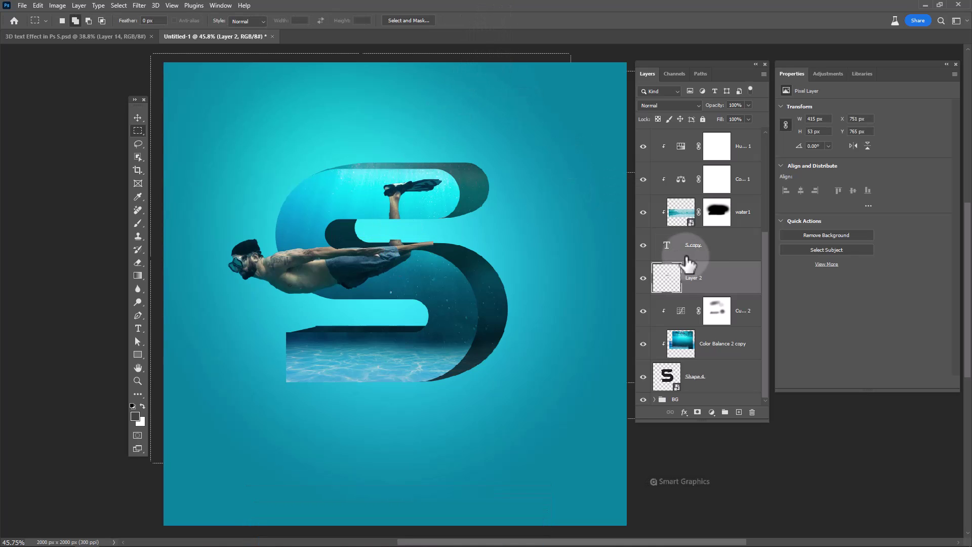
Step: Clip the squashed leg piece to the extruded side and move it beneath the Curves adjustment, directly above Color Balance 2 copy
right_click(714, 268)
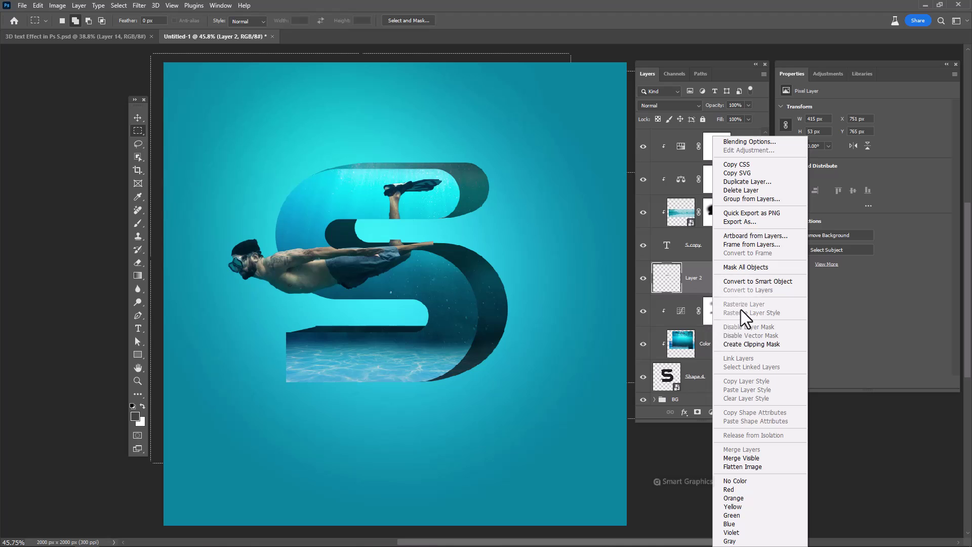
click(742, 345)
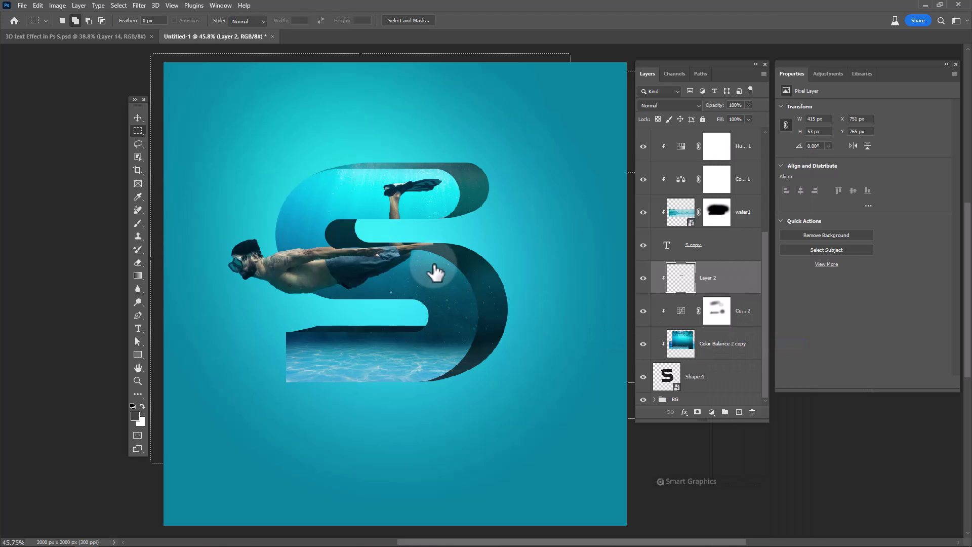
drag(663, 296, 726, 328)
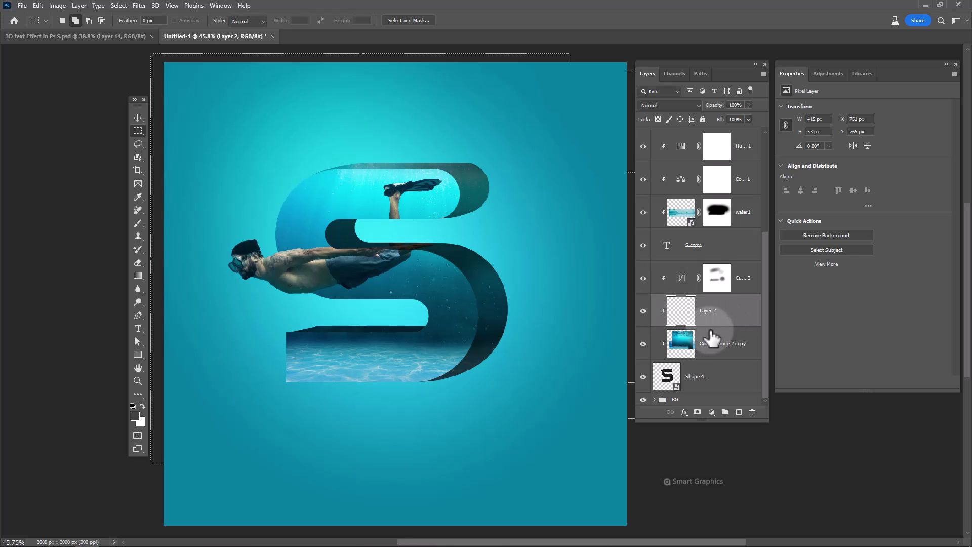
Step: Load the pixels of the S copy text layer as a selection
scroll(726, 342, up, 3)
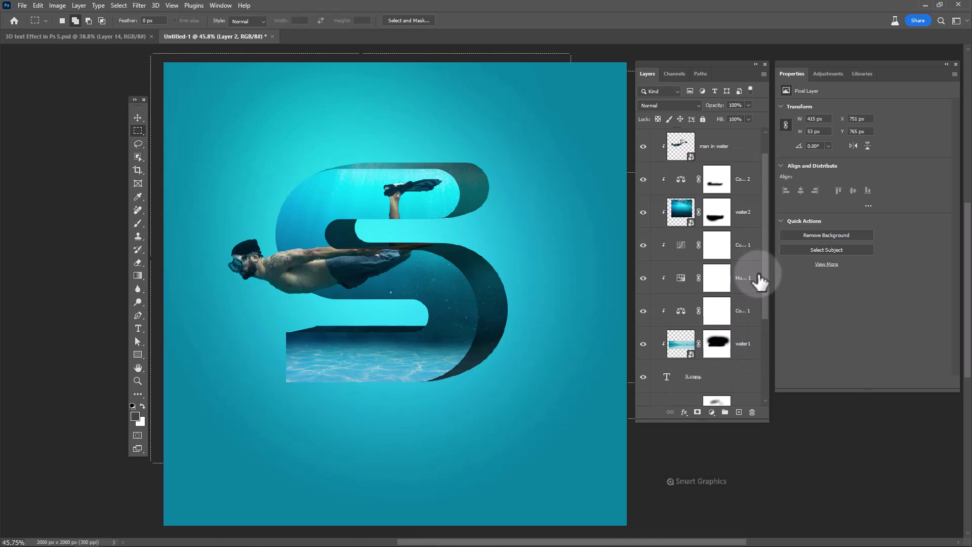
scroll(761, 268, down, 3)
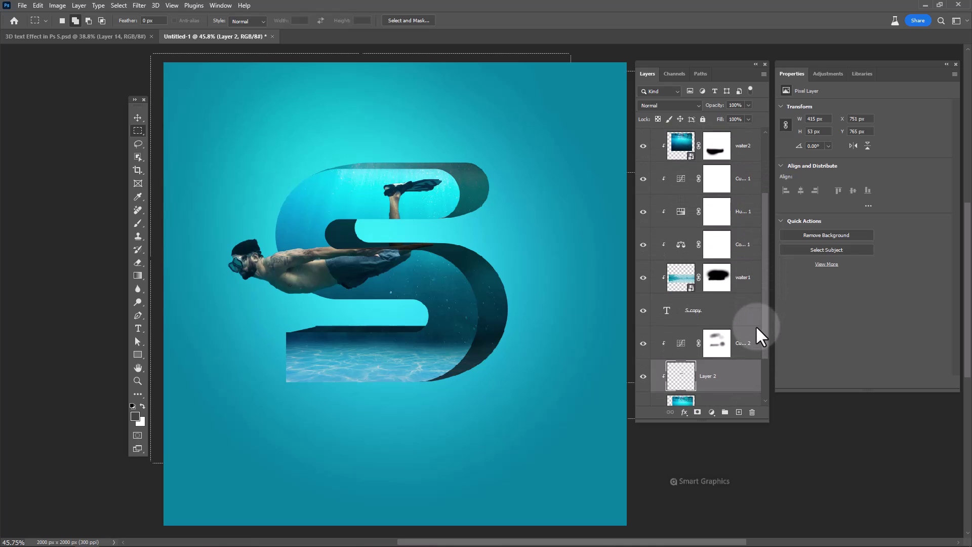
click(701, 305)
right_click(668, 307)
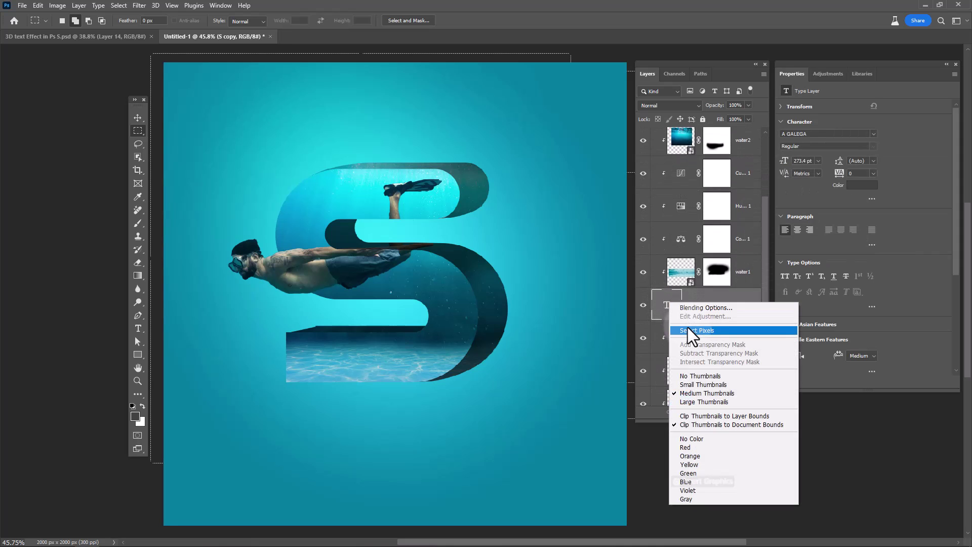
click(687, 329)
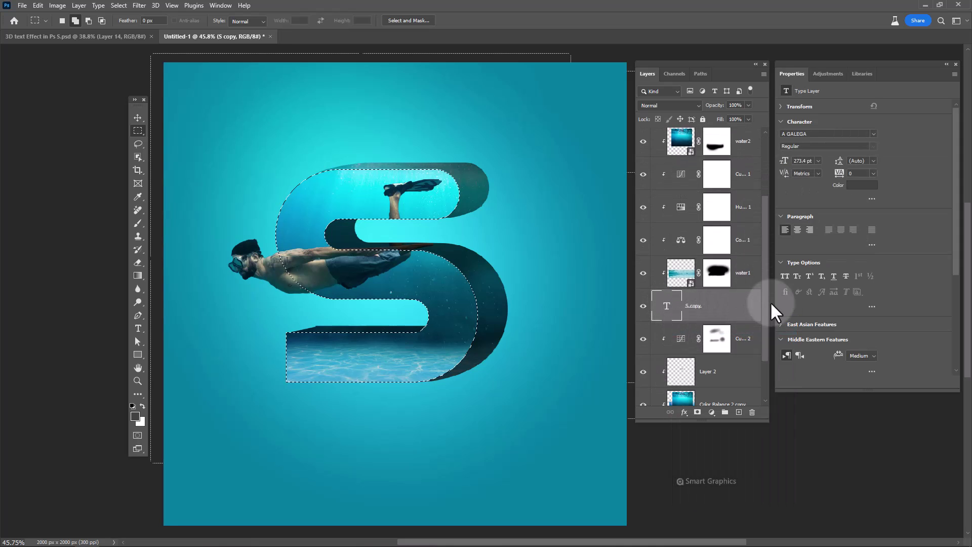
Step: Add a new empty layer at the top of the layer stack, above man in water copy, keeping the letter selection active
scroll(764, 263, up, 5)
drag(740, 145, 738, 411)
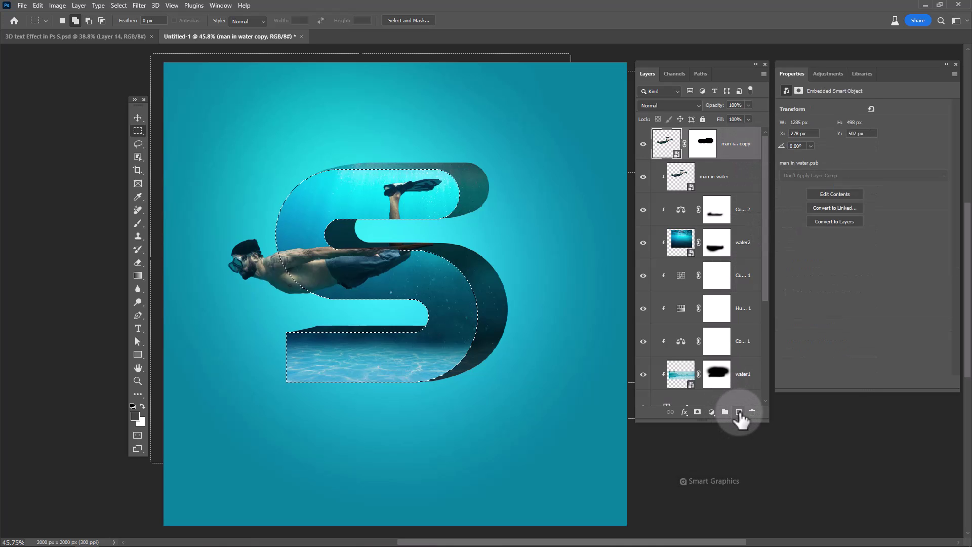
click(738, 411)
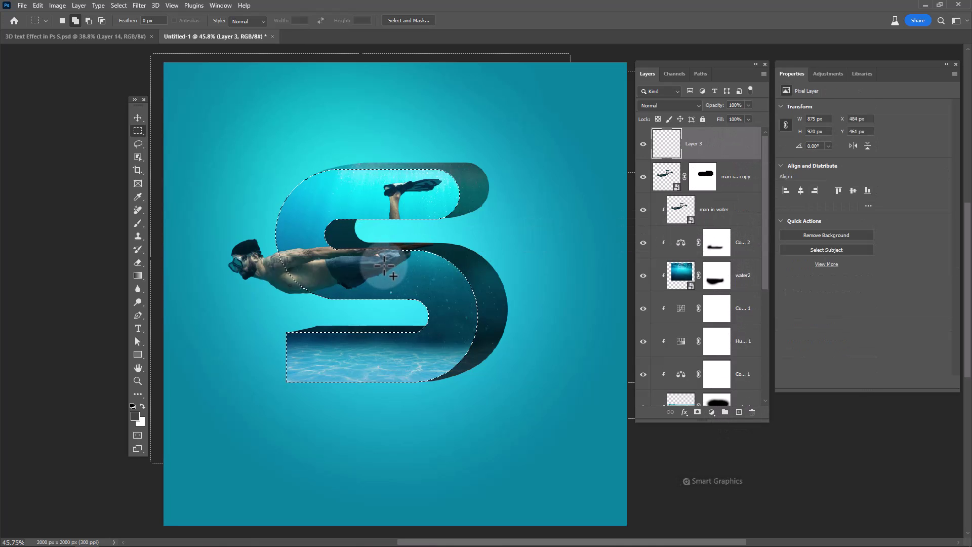
Step: Set up a white hard round brush at 10 px
drag(135, 222, 168, 224)
right_click(284, 223)
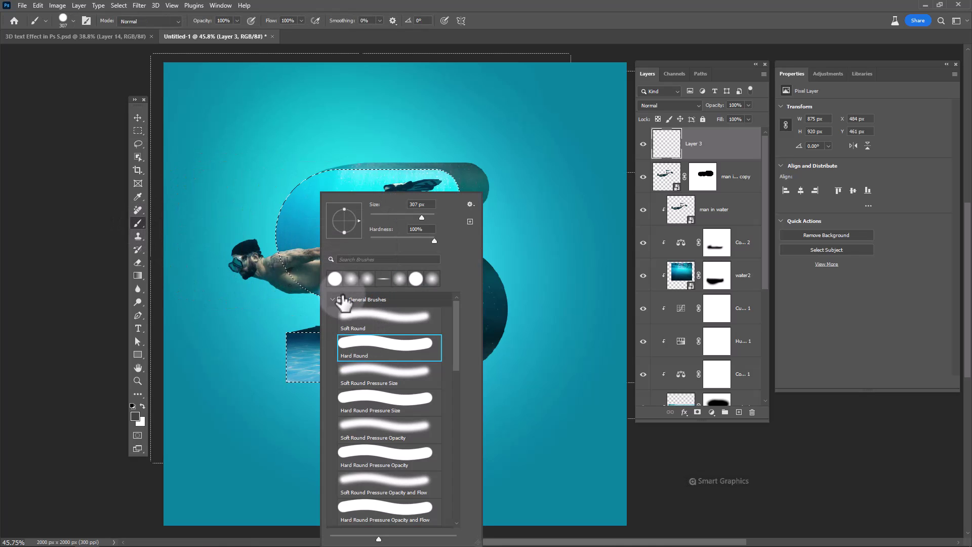
drag(292, 184, 258, 186)
click(142, 406)
drag(325, 196, 323, 193)
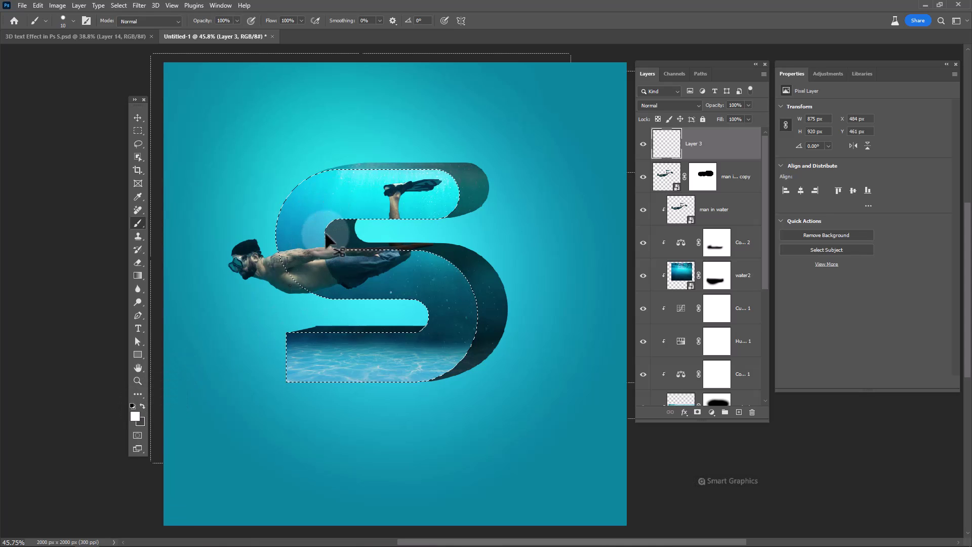
Step: Convert the letter S selection into a work path with a tolerance of 1.0 pixels
key(p)
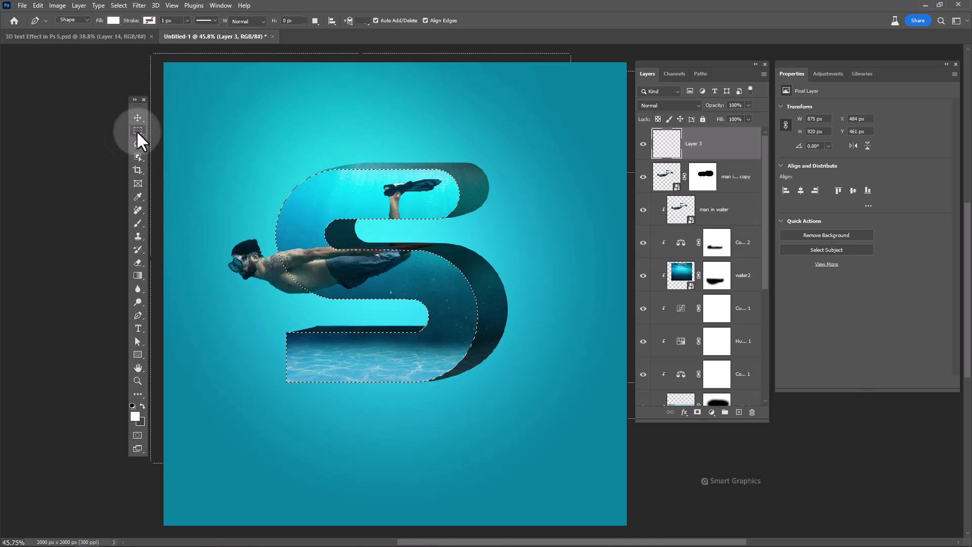
click(137, 131)
right_click(312, 204)
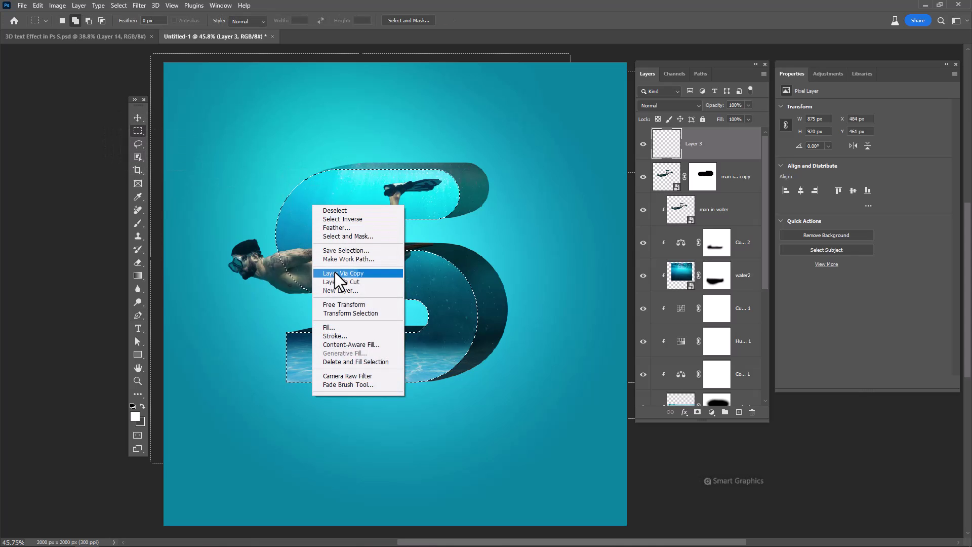
click(337, 259)
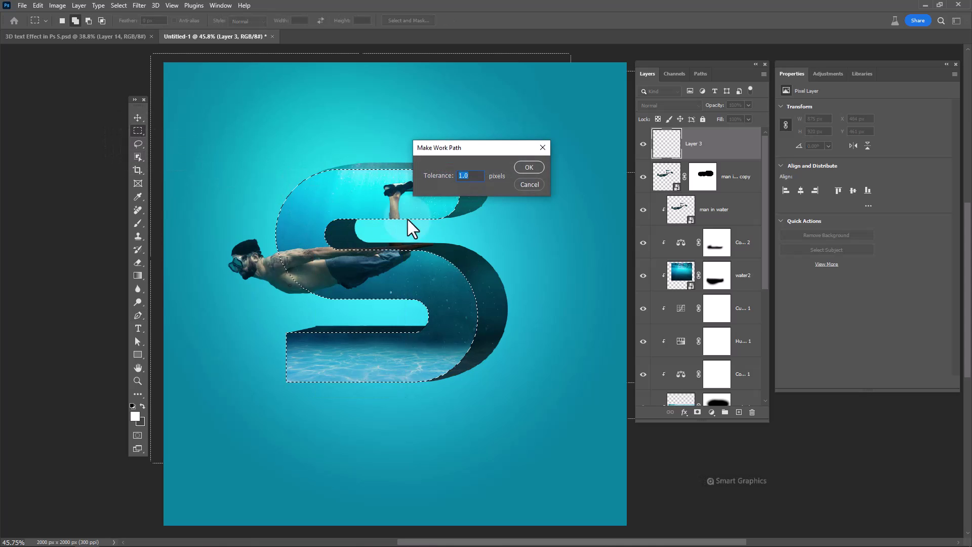
click(529, 167)
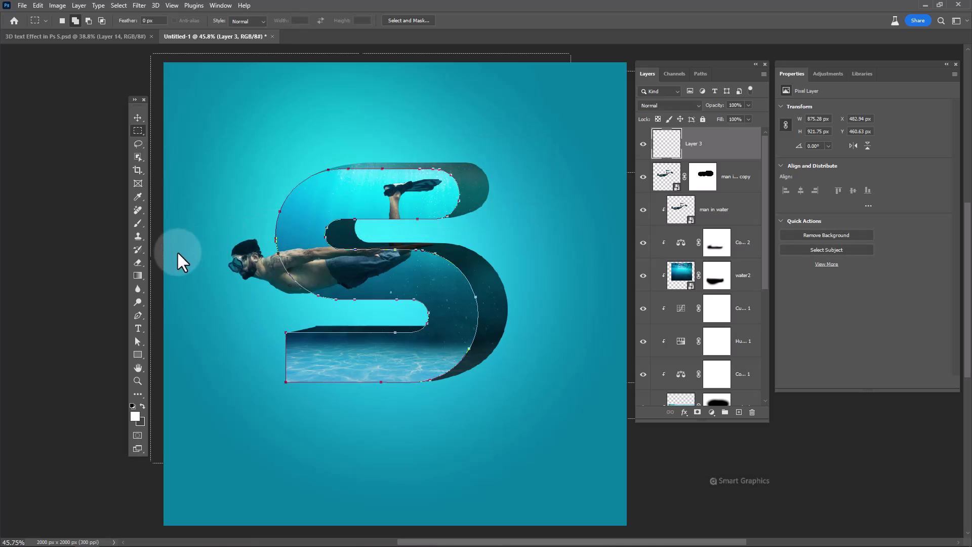
Step: Stroke the letter's work path with the Brush on Layer 3, without simulated pressure, and delete the path
click(138, 315)
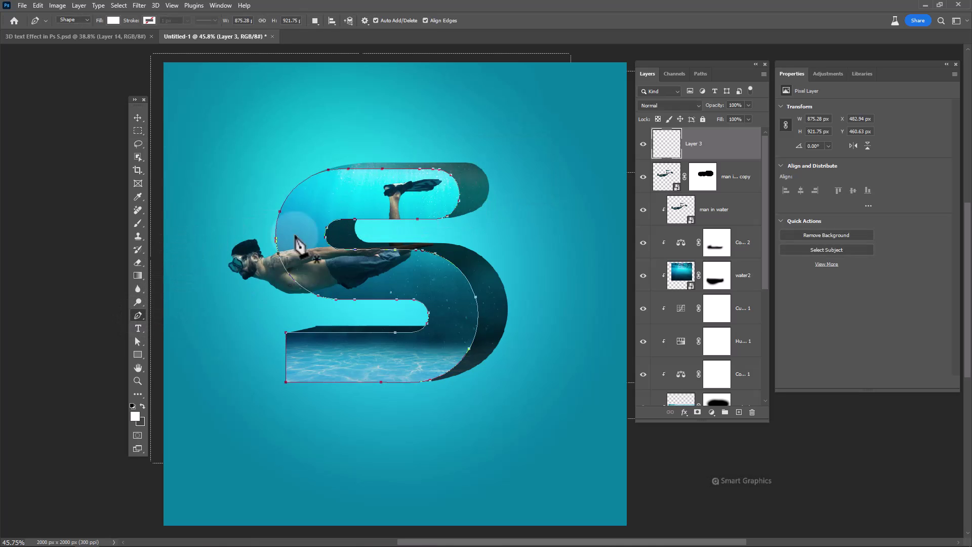
right_click(335, 188)
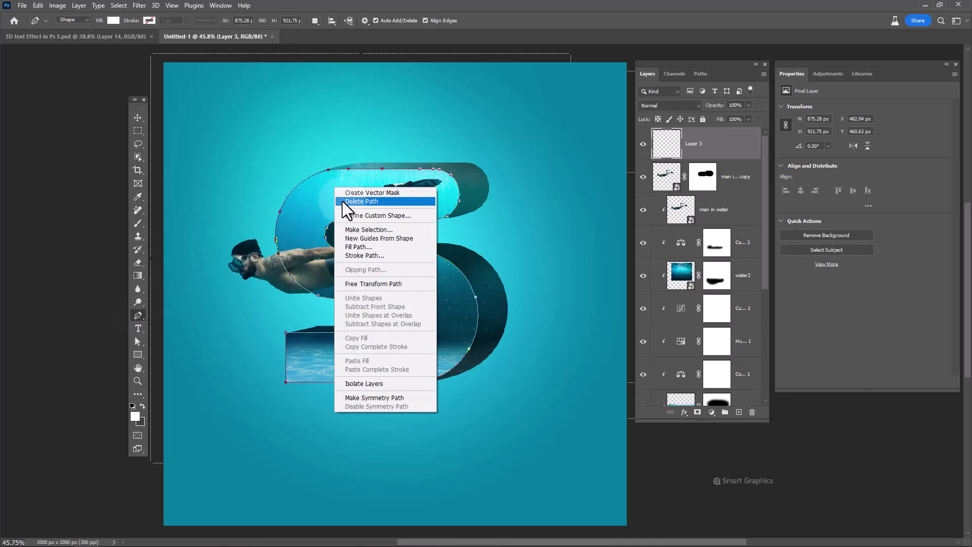
click(365, 254)
click(458, 167)
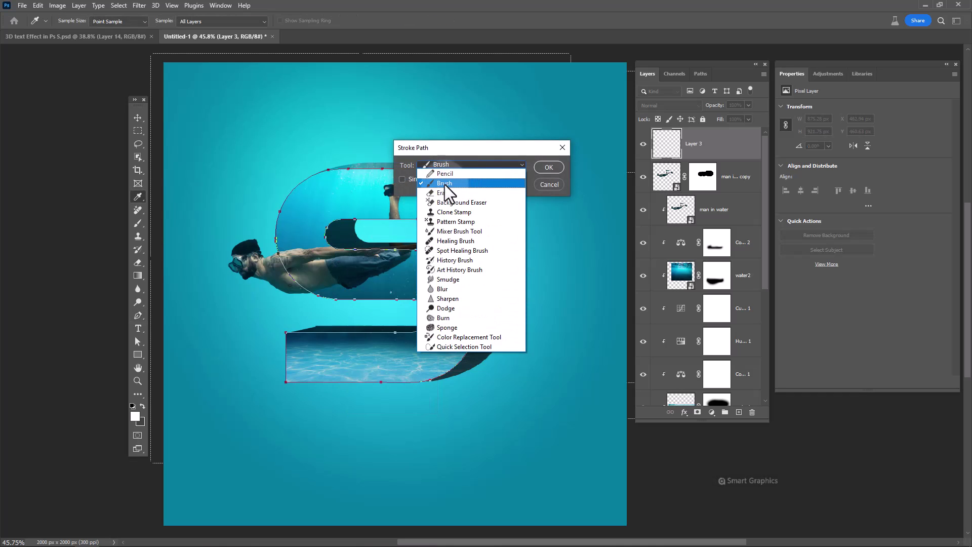
click(444, 183)
click(542, 167)
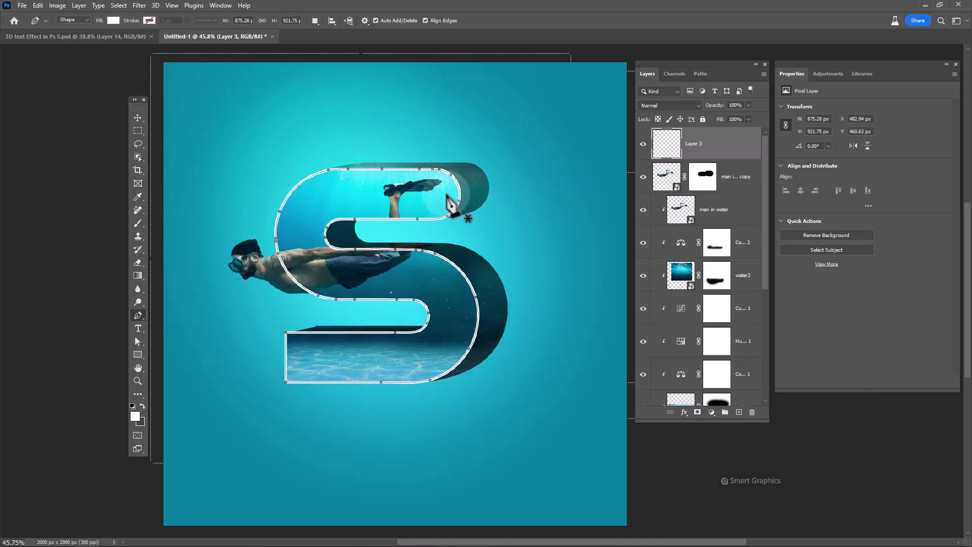
key(Delete)
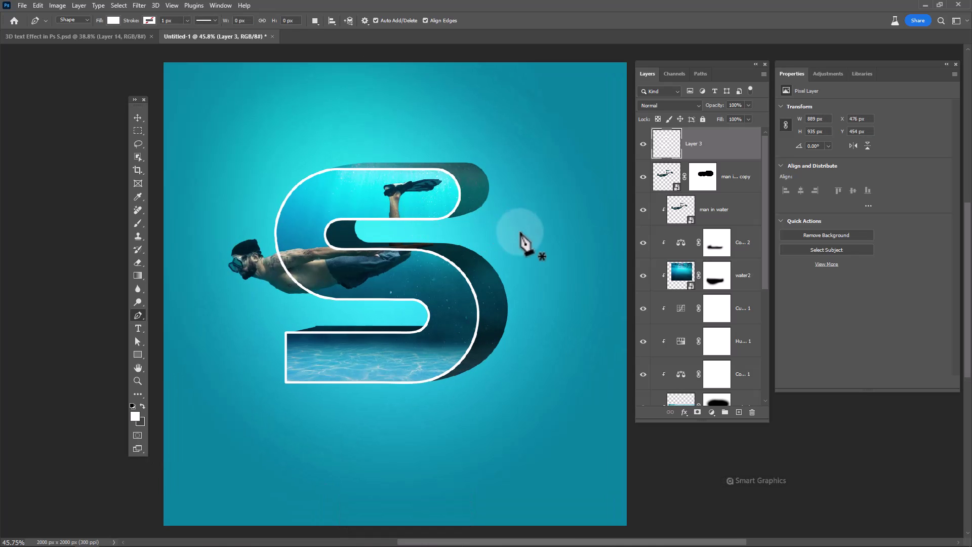
Step: Set the white outline layer's blend mode to Soft Light and soften it with a Gaussian Blur of a few pixels
click(681, 105)
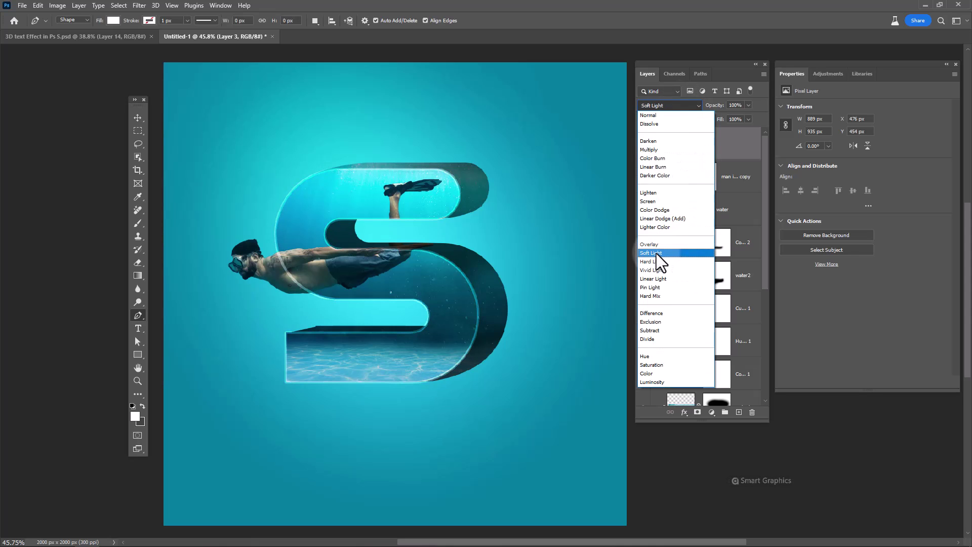
click(656, 253)
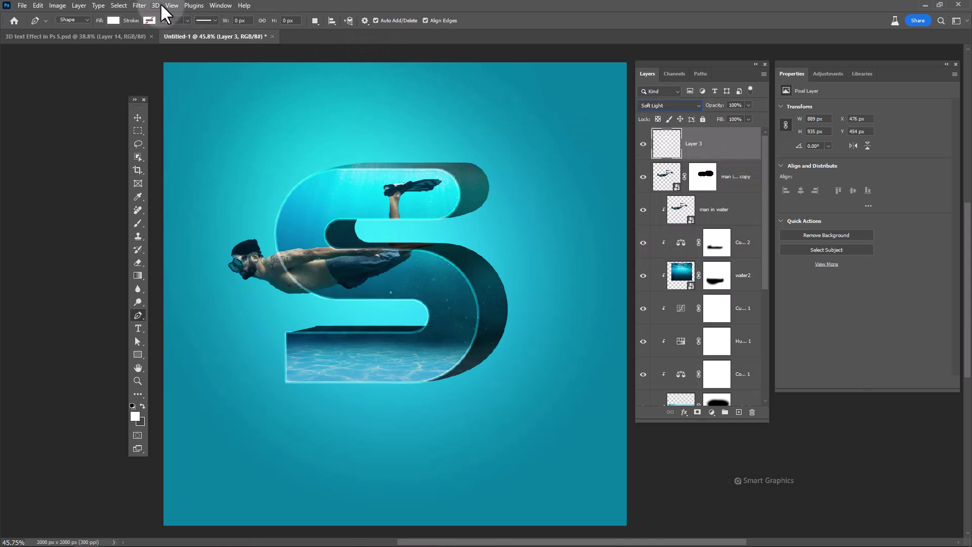
click(139, 5)
mouse_move(167, 150)
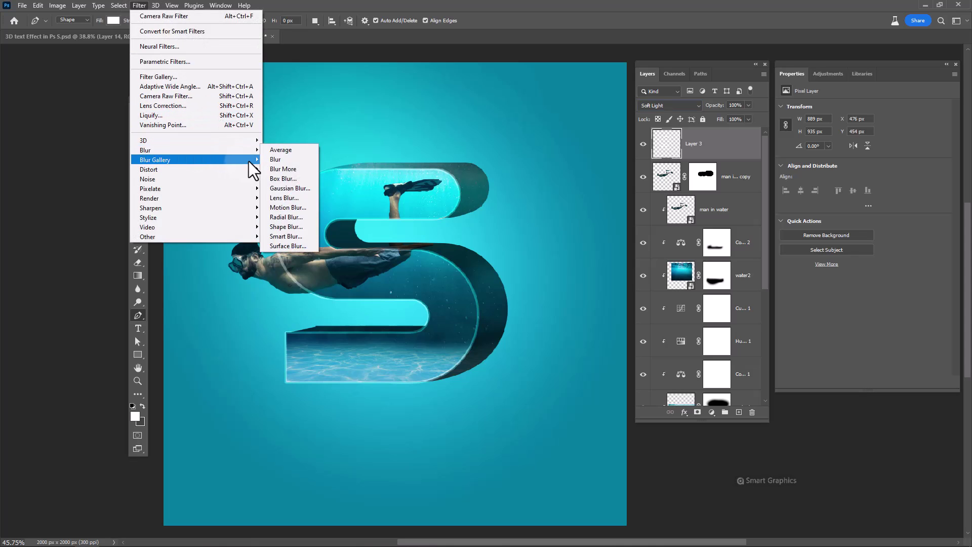
click(277, 187)
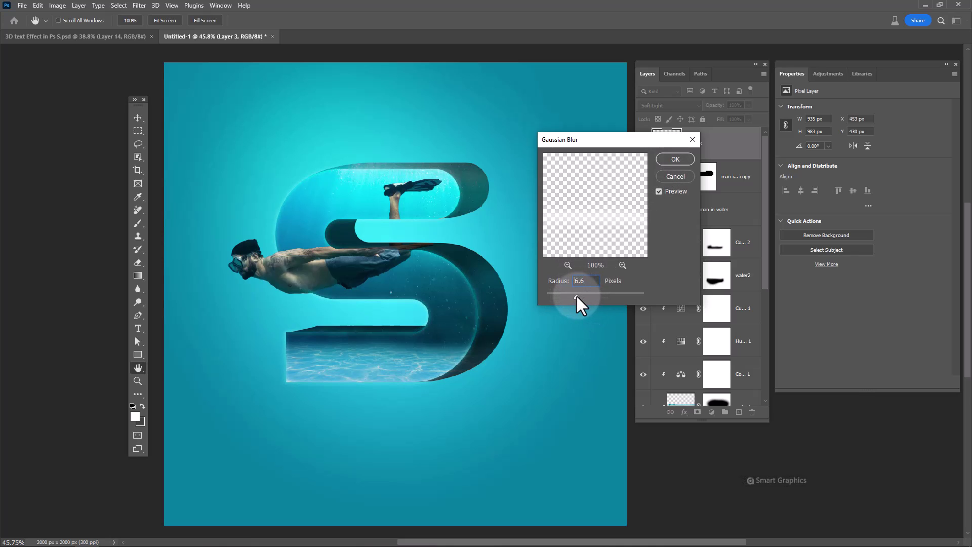
click(675, 159)
key(p)
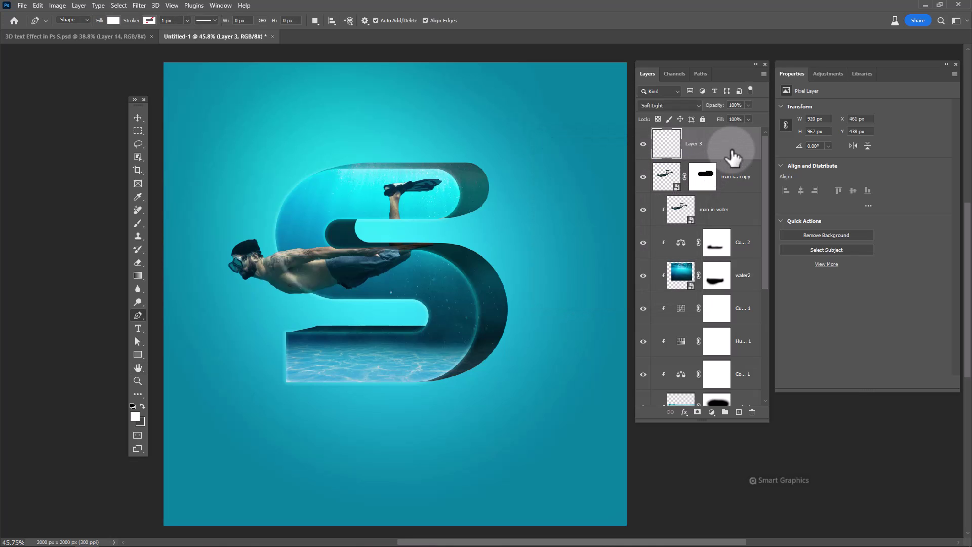
Step: Add a layer mask to Layer 3 and set up a black soft round brush of about 373 px at 38% opacity
click(701, 408)
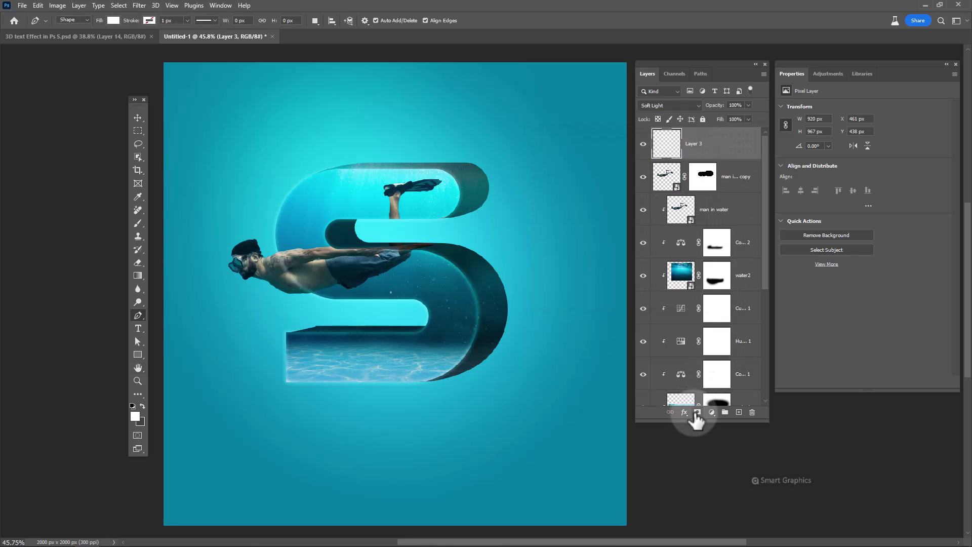
click(138, 223)
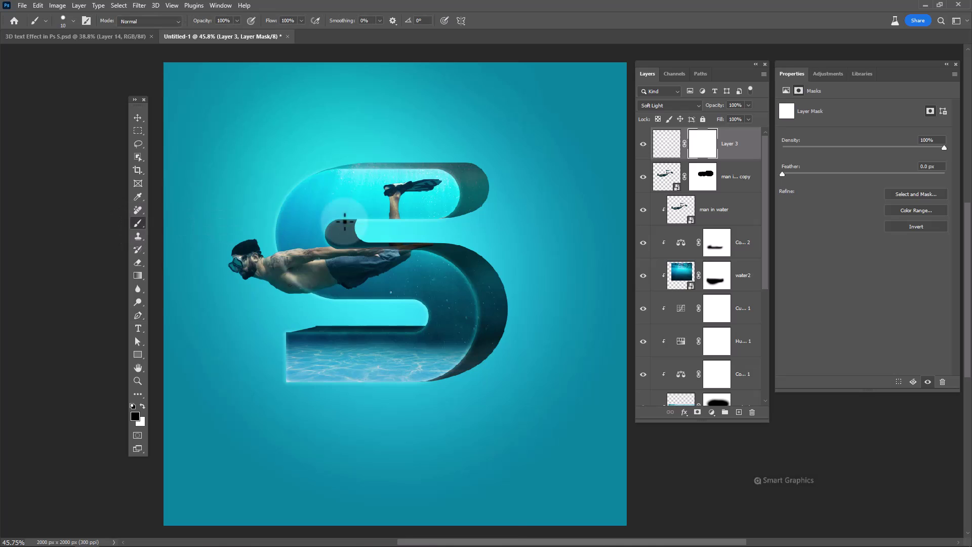
right_click(344, 221)
double_click(399, 312)
drag(377, 263, 420, 264)
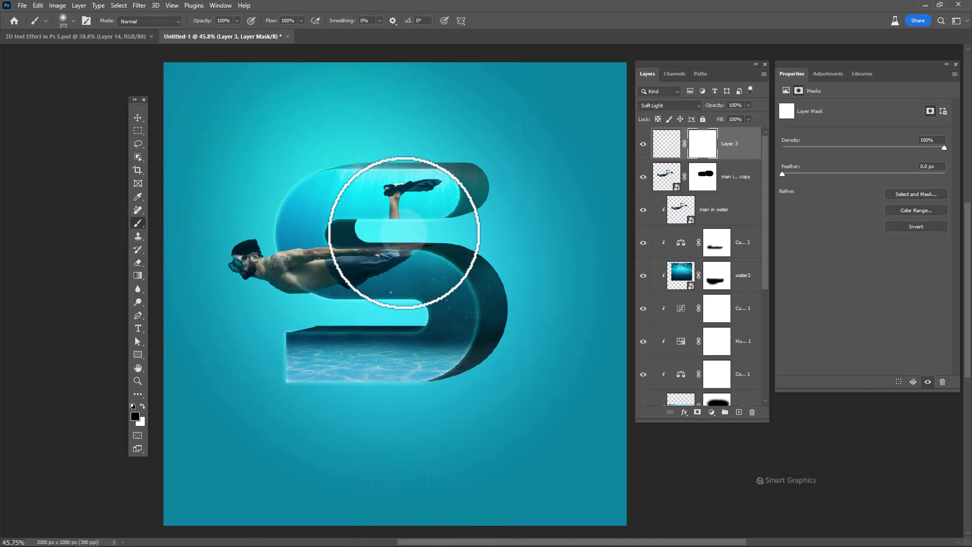
right_click(404, 233)
double_click(447, 321)
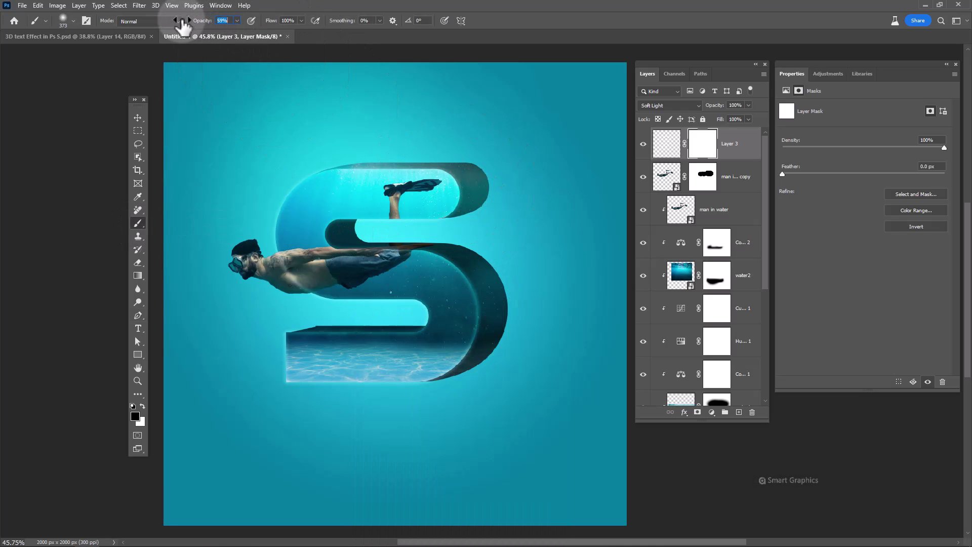
Step: Paint black on the Layer 3 mask to fade the glowing outline along the upper curve, the diver's torso and the lower stroke's edges
drag(296, 164, 267, 199)
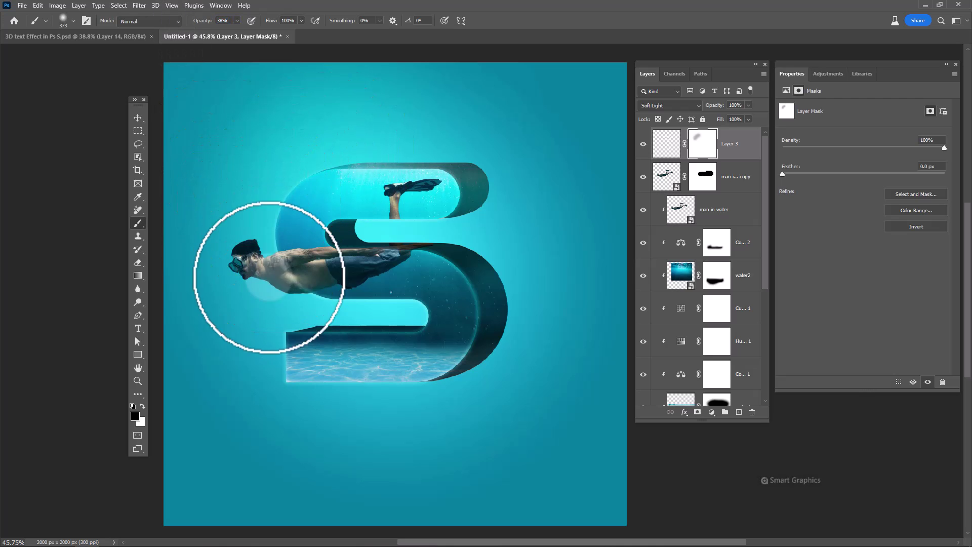
click(269, 276)
drag(289, 279, 268, 282)
click(285, 269)
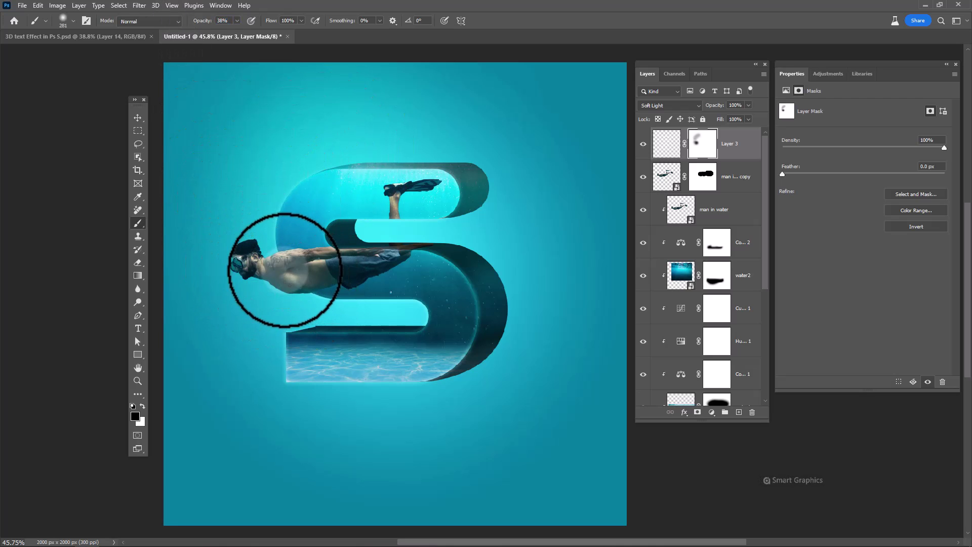
click(290, 273)
mouse_move(390, 329)
mouse_down()
mouse_move(407, 328)
mouse_move(376, 314)
mouse_up()
click(280, 351)
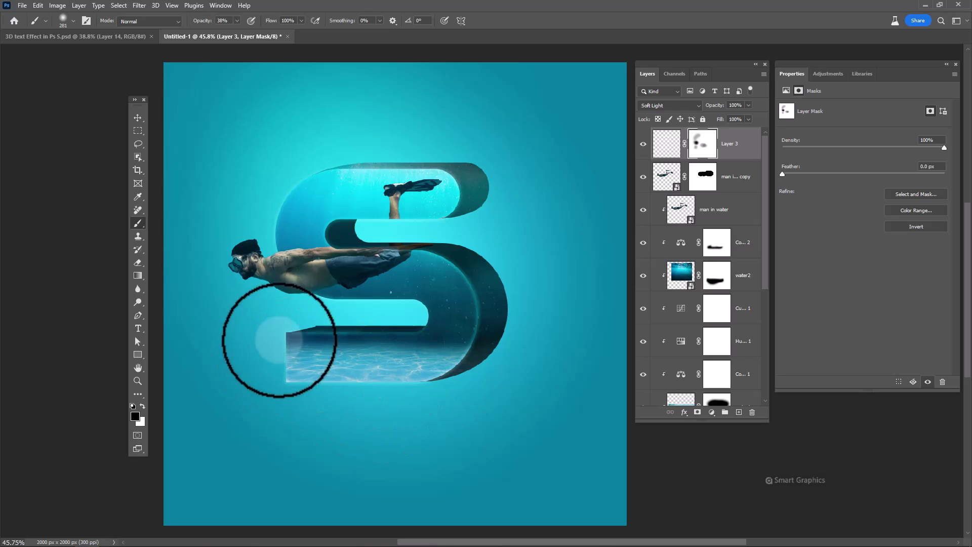
mouse_move(490, 193)
mouse_down()
mouse_move(380, 145)
mouse_move(315, 156)
mouse_move(507, 191)
mouse_move(512, 285)
mouse_move(723, 334)
mouse_up()
Step: Load the pixels of the Shape 4 extrusion as a selection and add a new layer directly above the Curves 2 adjustment
scroll(723, 334, down, 5)
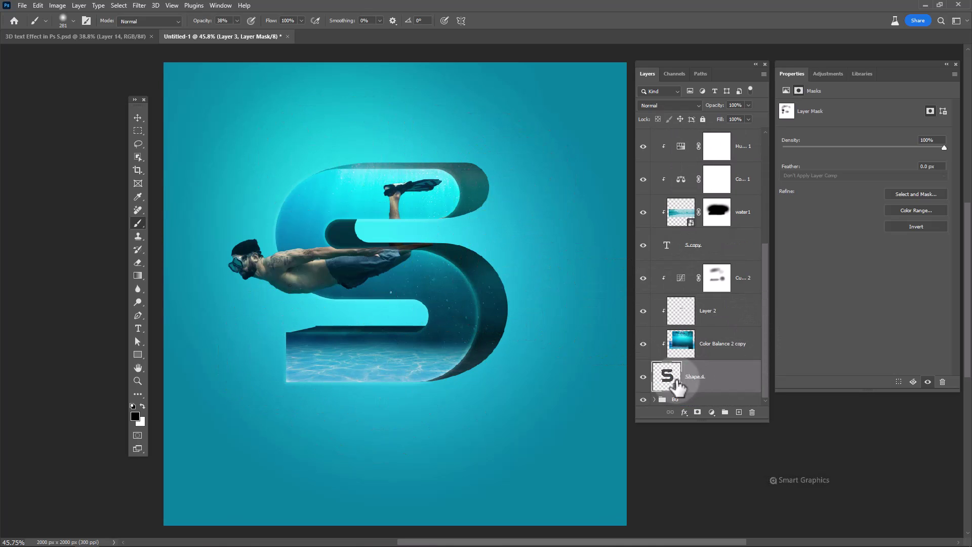
click(666, 377)
right_click(666, 377)
click(687, 202)
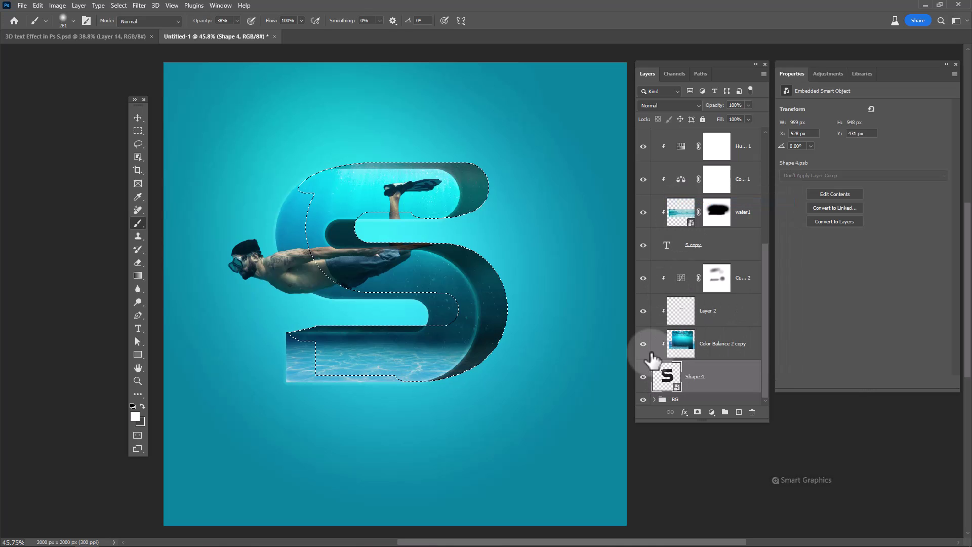
click(732, 277)
click(738, 412)
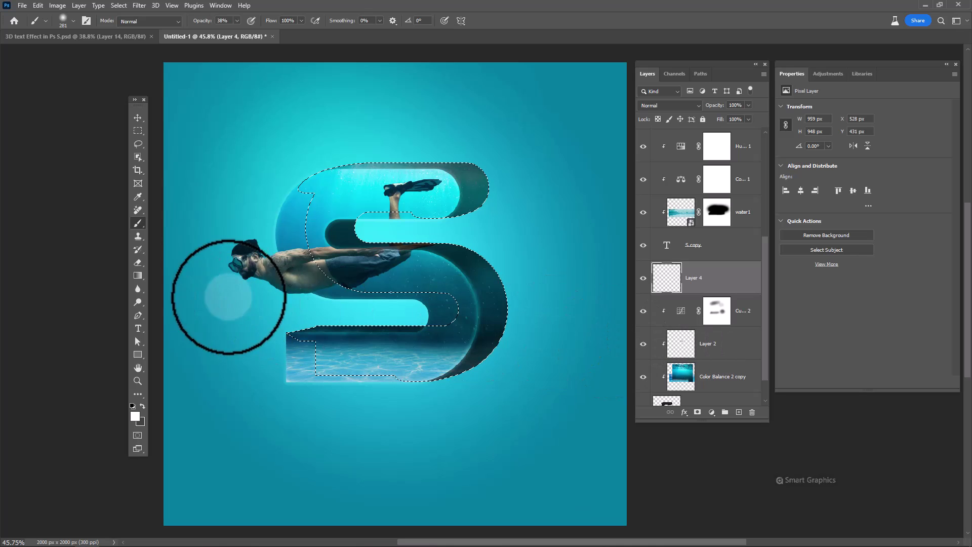
Step: Set the brush to a 10 px hard round tip and convert the extrusion selection into a work path
right_click(349, 299)
double_click(384, 344)
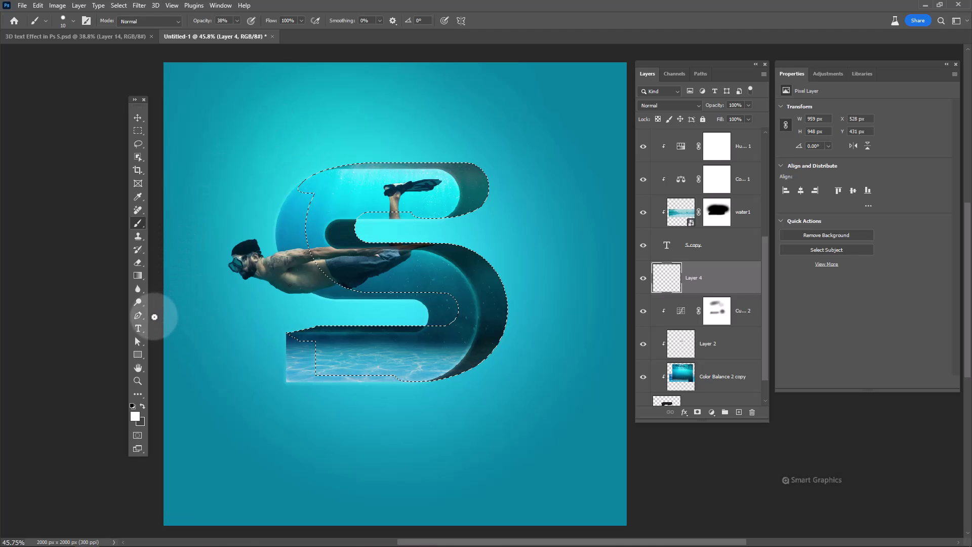
click(138, 143)
right_click(335, 201)
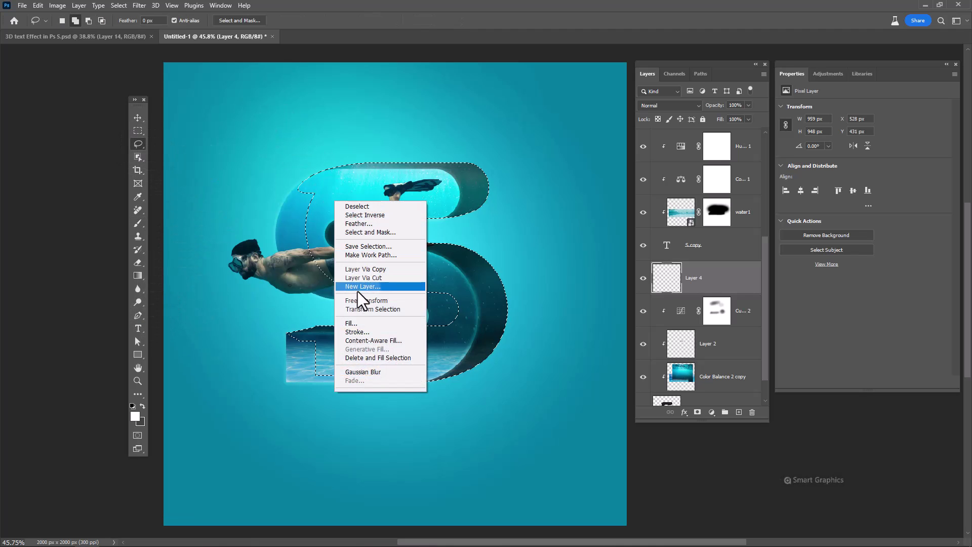
click(363, 255)
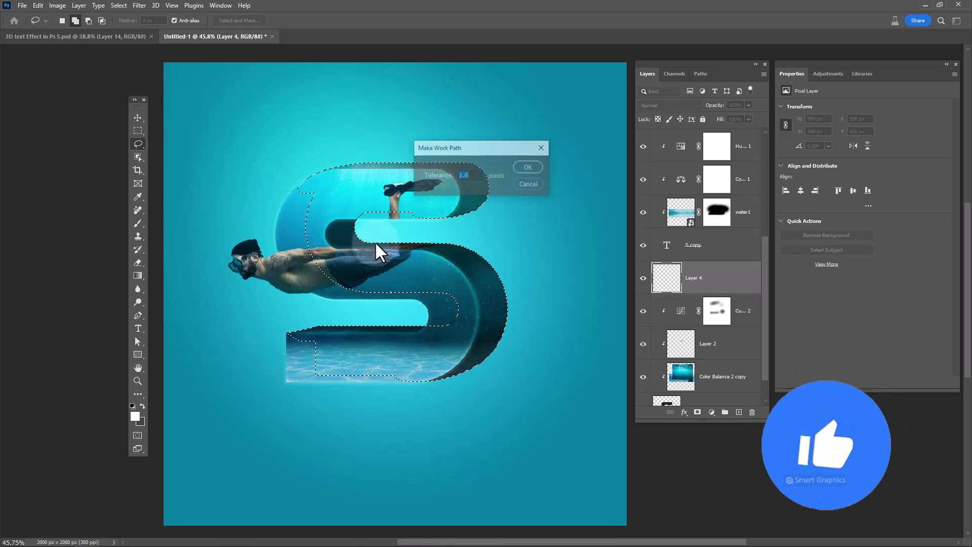
click(529, 167)
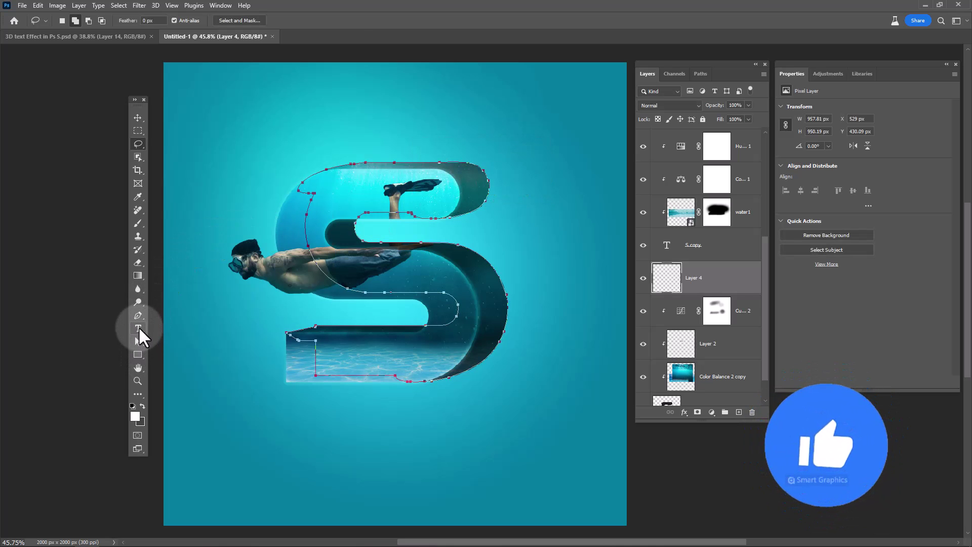
Step: Set the Brush tool's opacity to 100%
click(138, 302)
key(b)
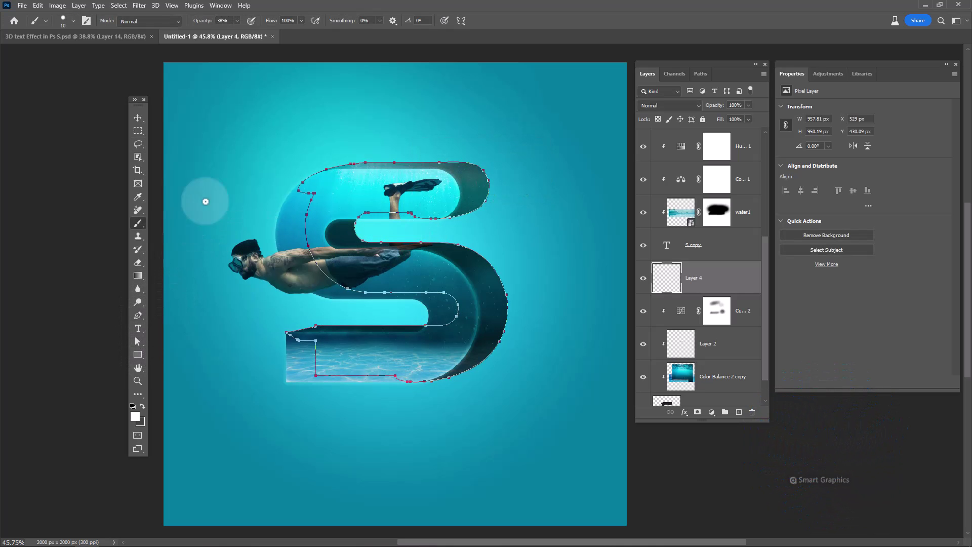
mouse_move(202, 20)
mouse_down()
mouse_move(259, 31)
mouse_move(411, 232)
mouse_up()
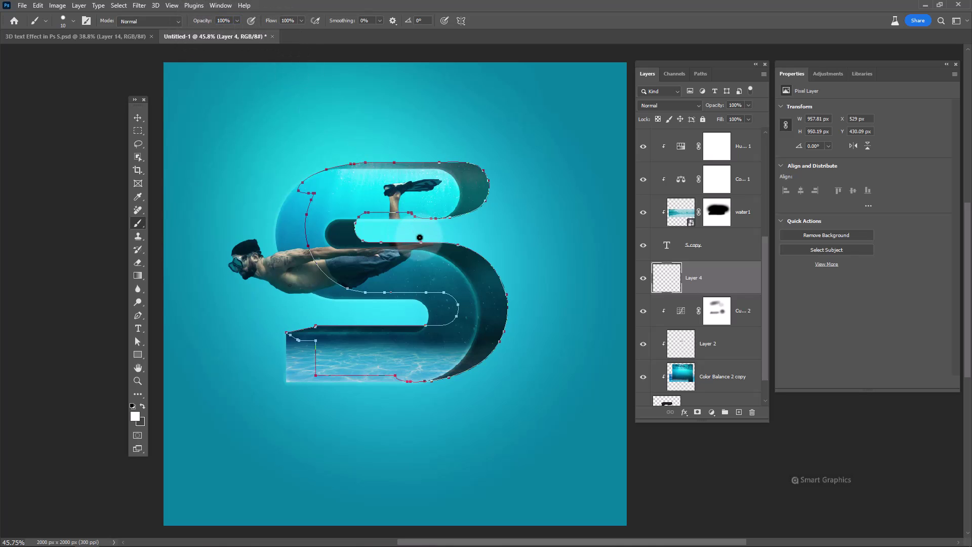
key(m)
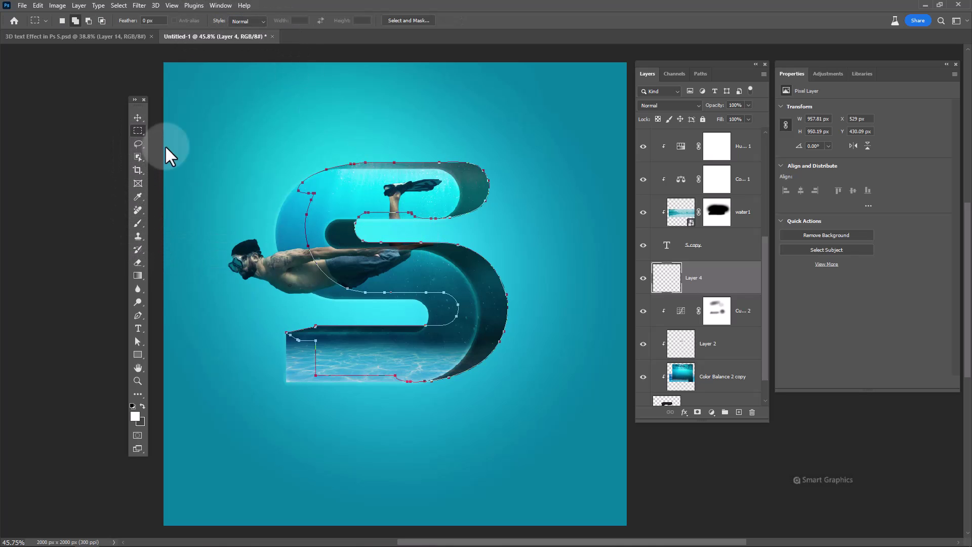
right_click(329, 215)
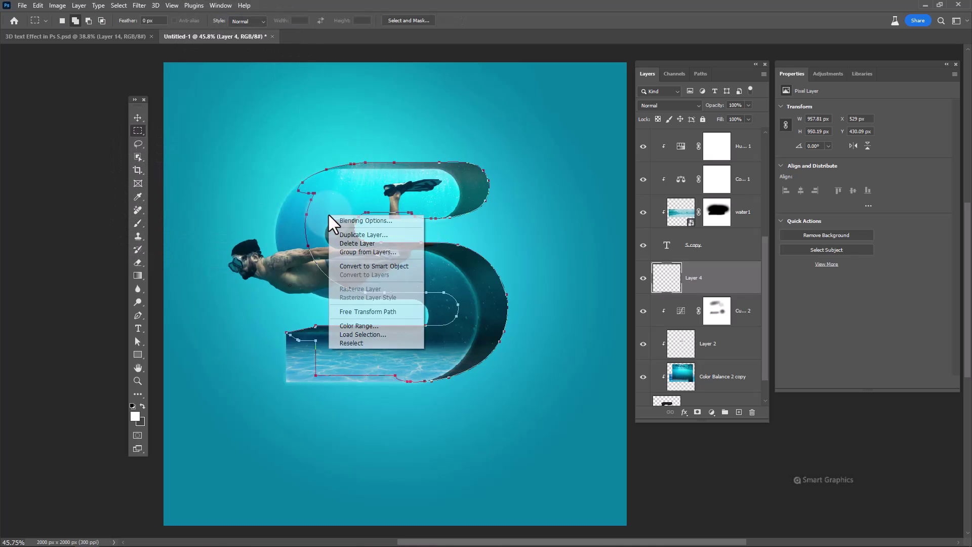
click(171, 150)
click(138, 147)
right_click(333, 183)
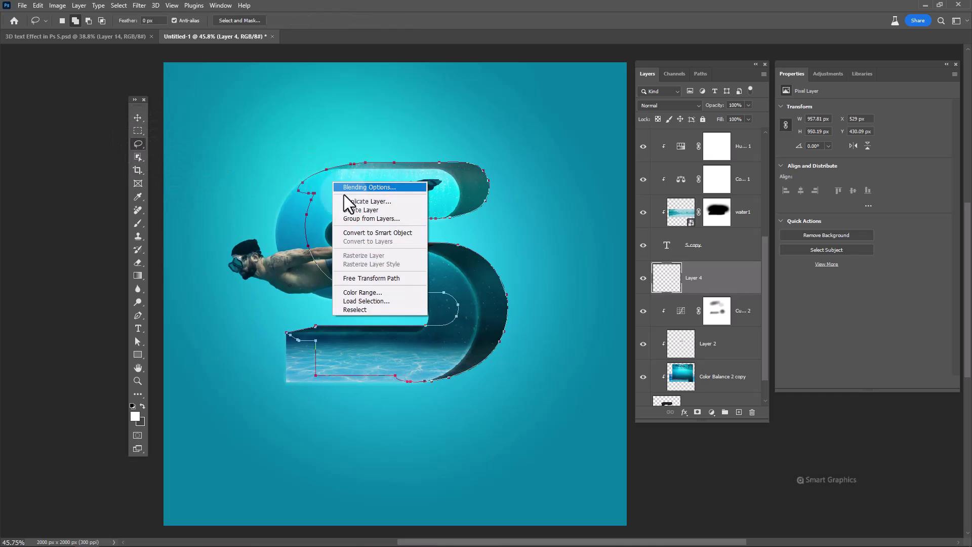
click(237, 176)
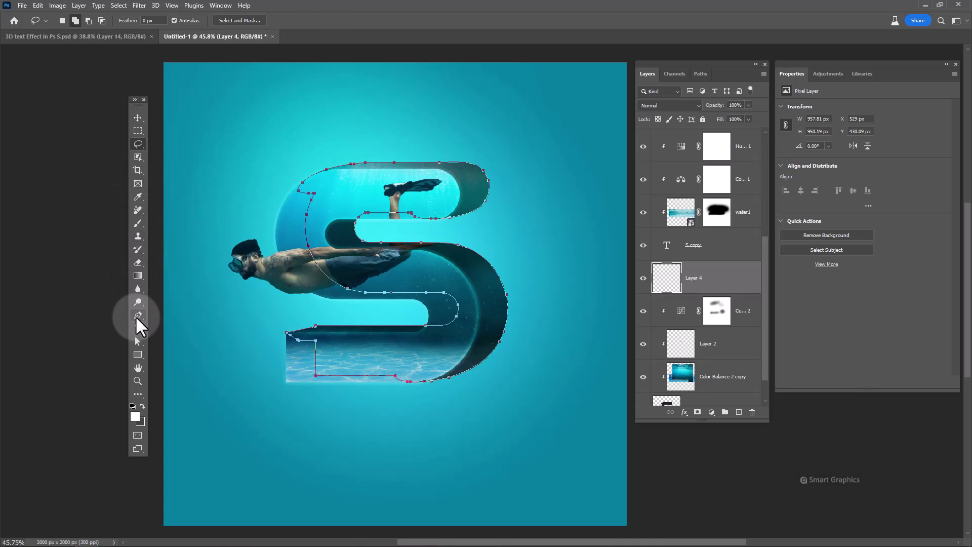
Step: Stroke the extrusion's work path on Layer 4 with the white 10 px brush and dismiss the path
right_click(311, 223)
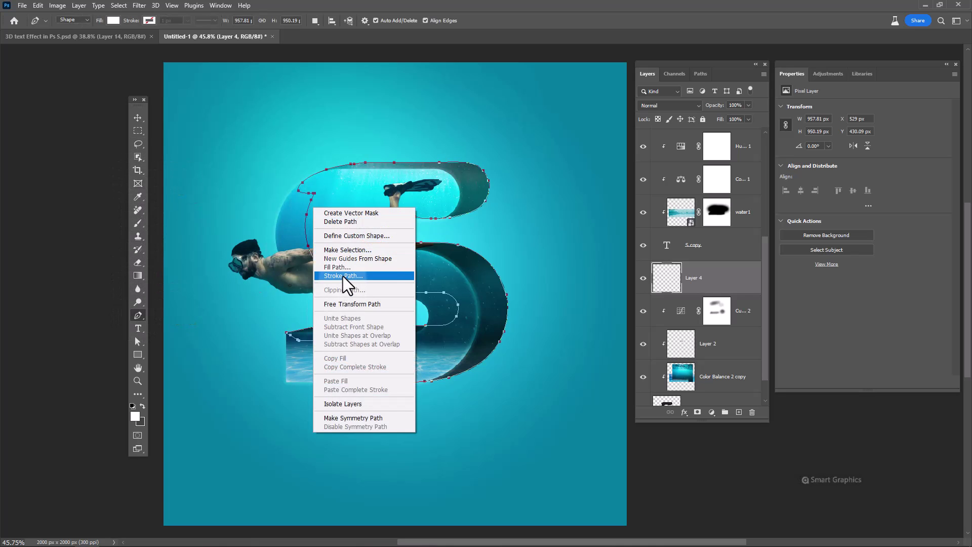
click(342, 275)
click(555, 167)
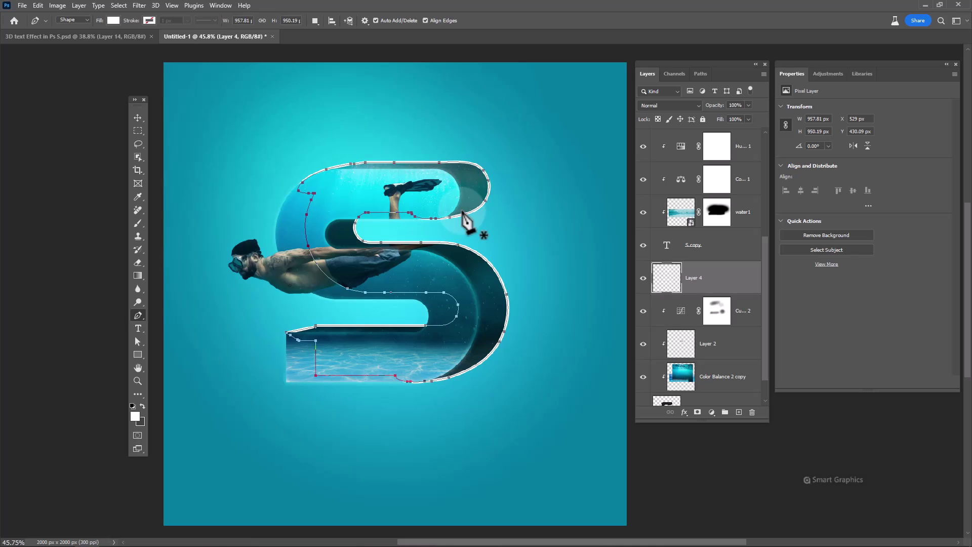
key(Return)
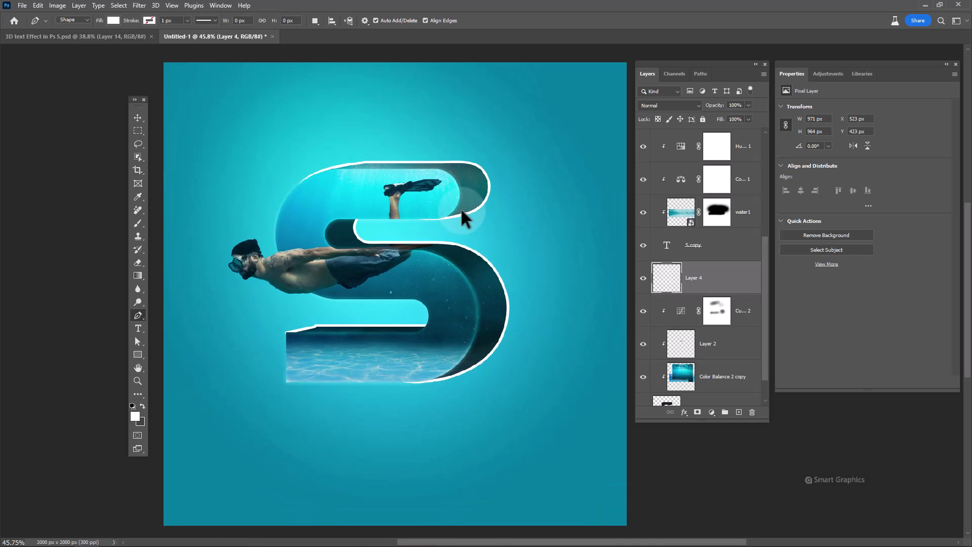
Step: Set Layer 4's blend mode to Soft Light, leave it unclipped and add a layer mask filled with black
click(684, 106)
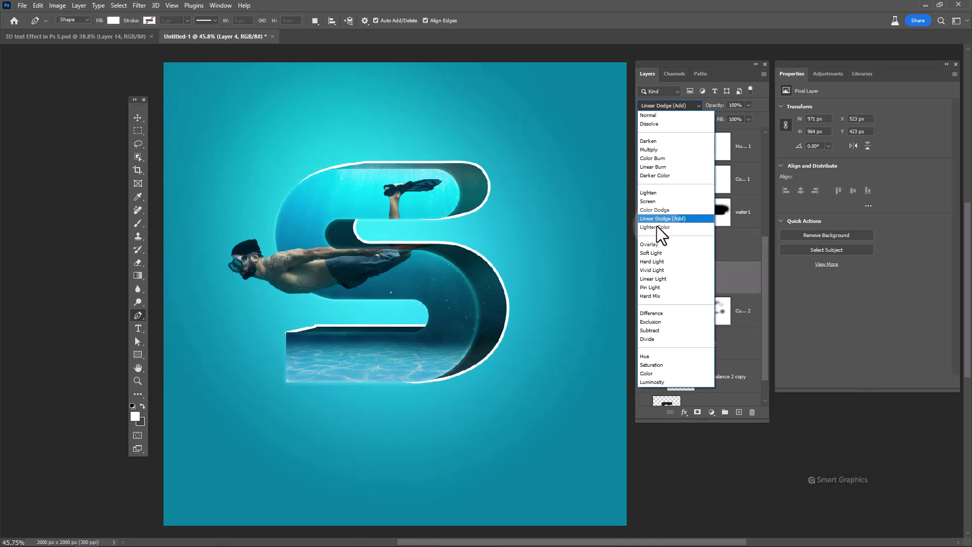
click(649, 252)
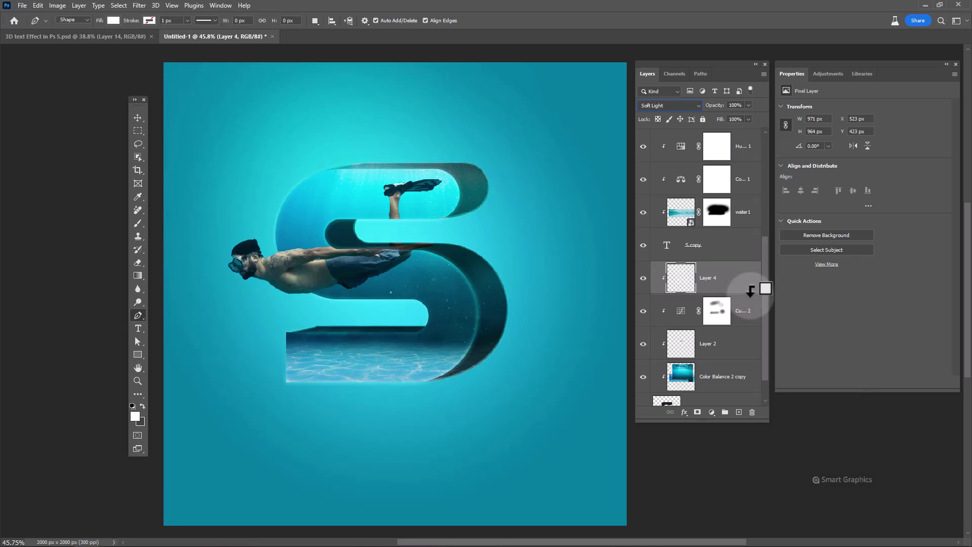
alt+click(750, 289)
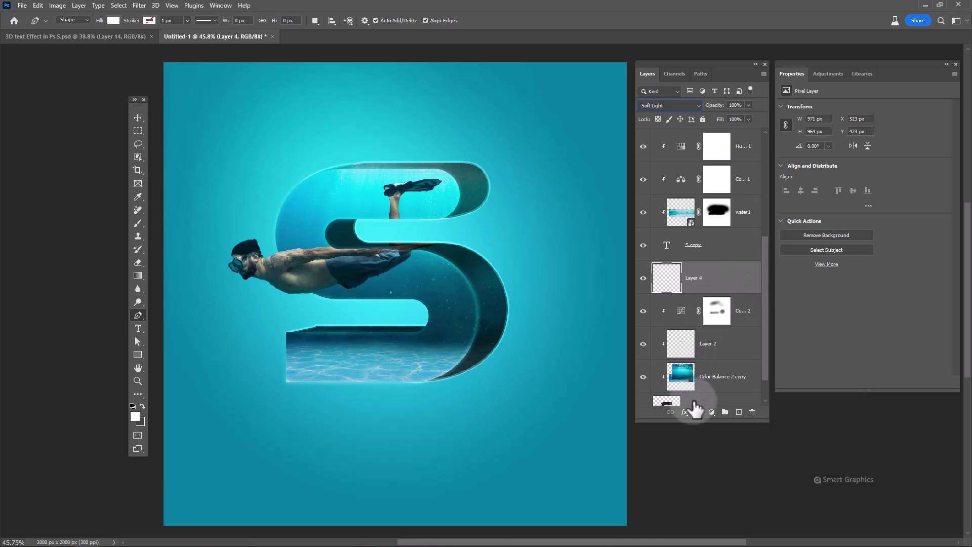
alt+click(698, 412)
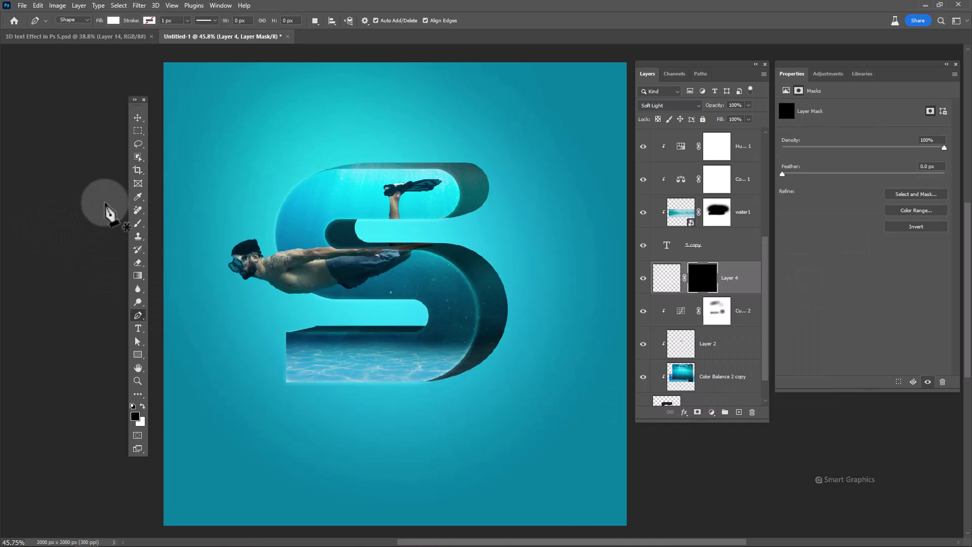
Step: Set up a white soft round brush of about 395 px at 100% opacity for the Layer 4 mask
click(138, 224)
right_click(353, 264)
double_click(406, 327)
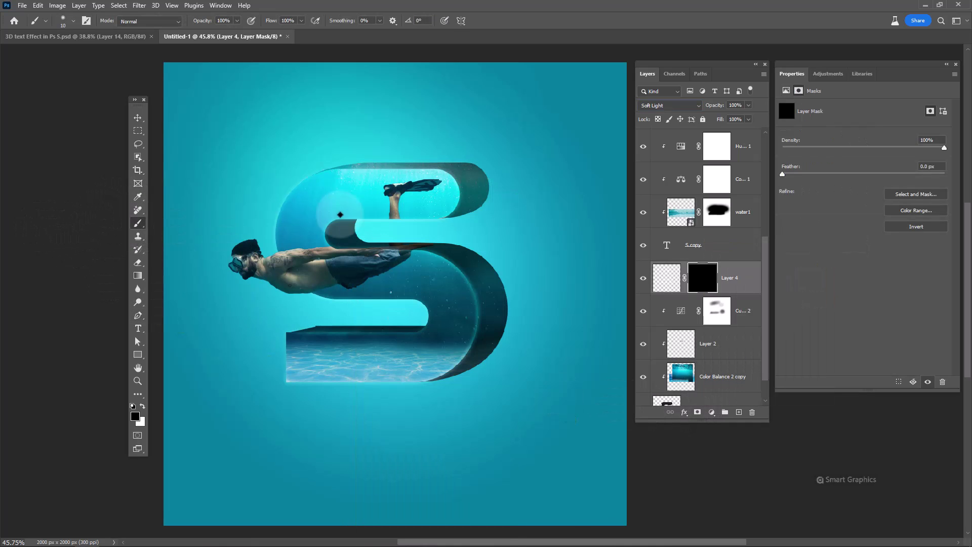
alt+right_click(340, 212)
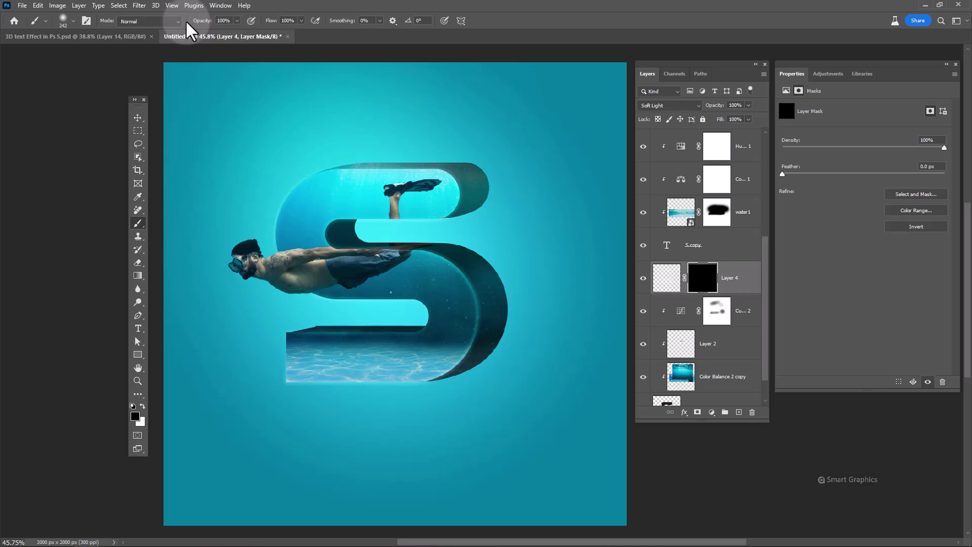
alt+right_click(418, 296)
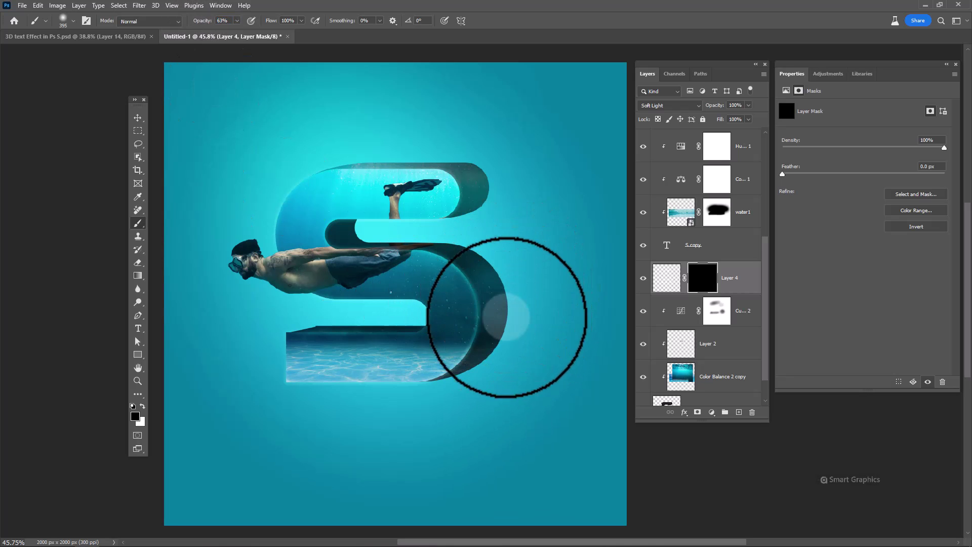
drag(199, 22, 228, 24)
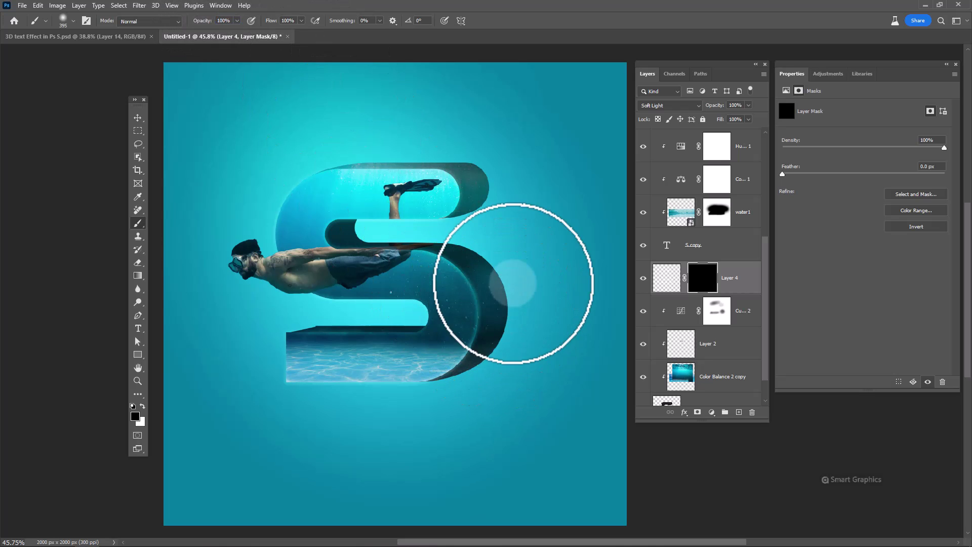
key(x)
Step: Paint white on the Layer 4 mask to reveal the highlight along the extrusion's outer curve, upper edge and lower stroke
drag(488, 334, 487, 286)
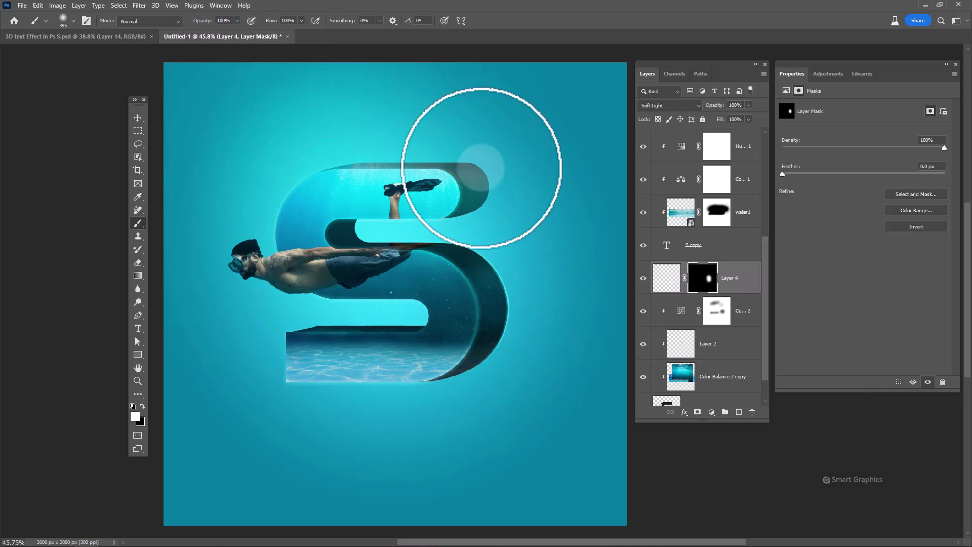
mouse_move(479, 166)
mouse_down()
mouse_move(457, 146)
mouse_move(426, 144)
mouse_up()
drag(333, 140, 320, 144)
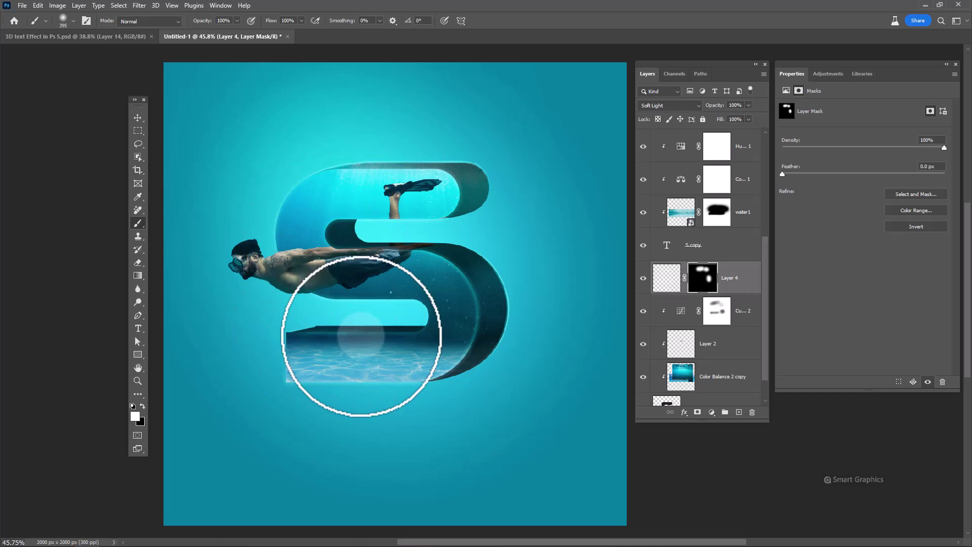
click(350, 335)
click(285, 343)
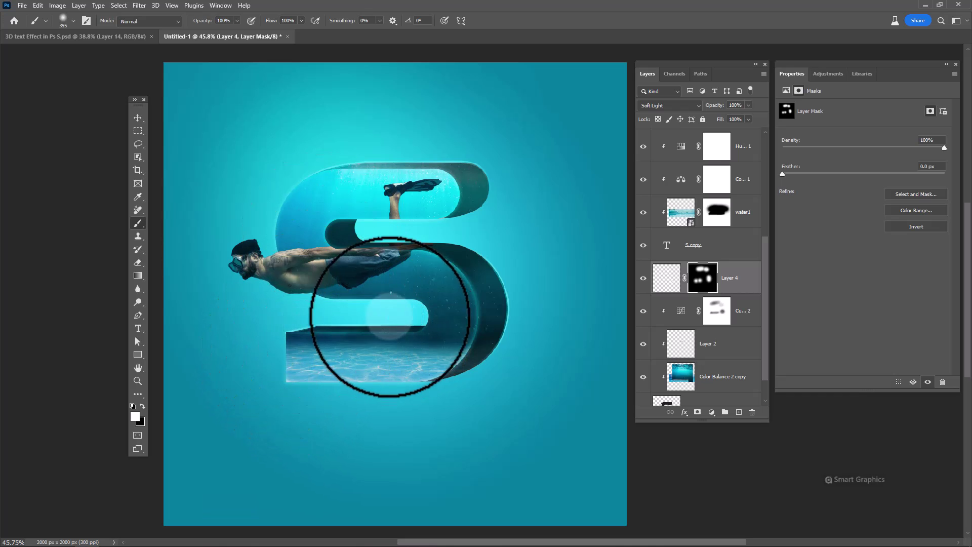
click(285, 215)
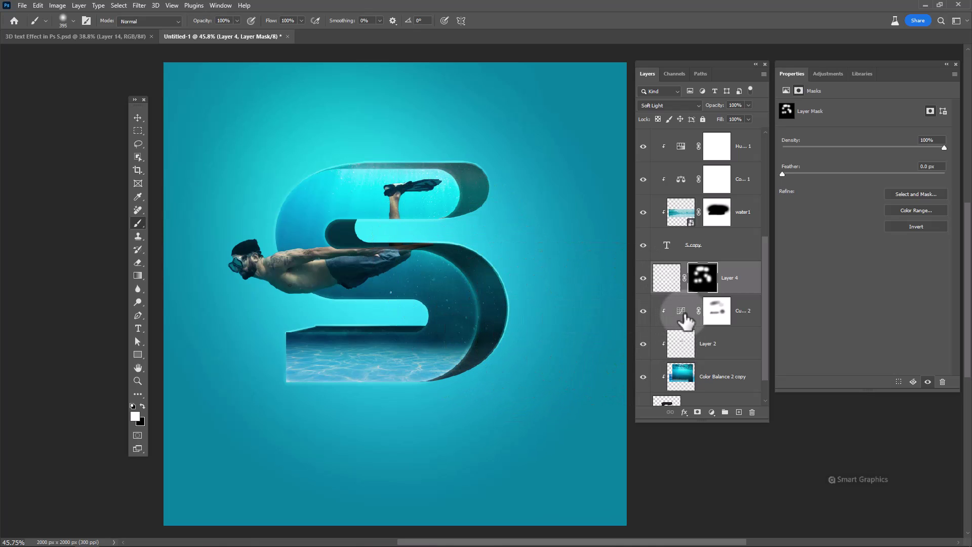
Step: Add a layer named shadow directly above the BG group, below the Shape 4 extrusion
scroll(728, 355, down, 1)
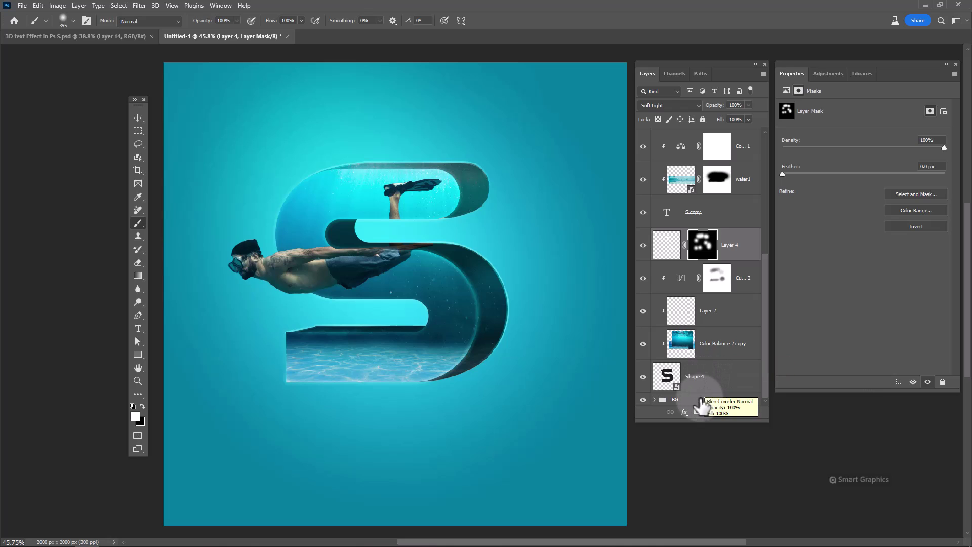
click(713, 400)
click(739, 412)
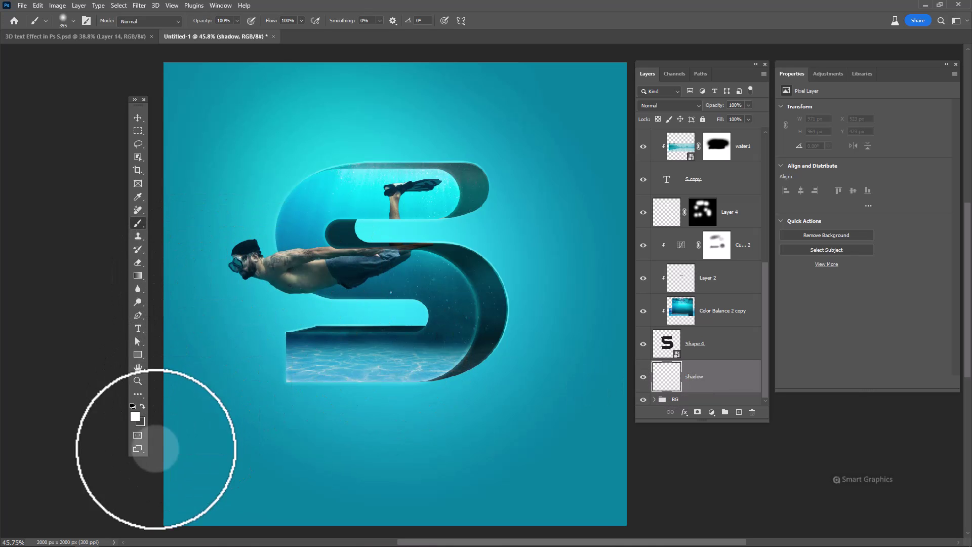
Step: Reset the foreground colour to black and flatten a soft round brush tip into a thin horizontal ellipse
click(133, 407)
right_click(358, 321)
click(437, 280)
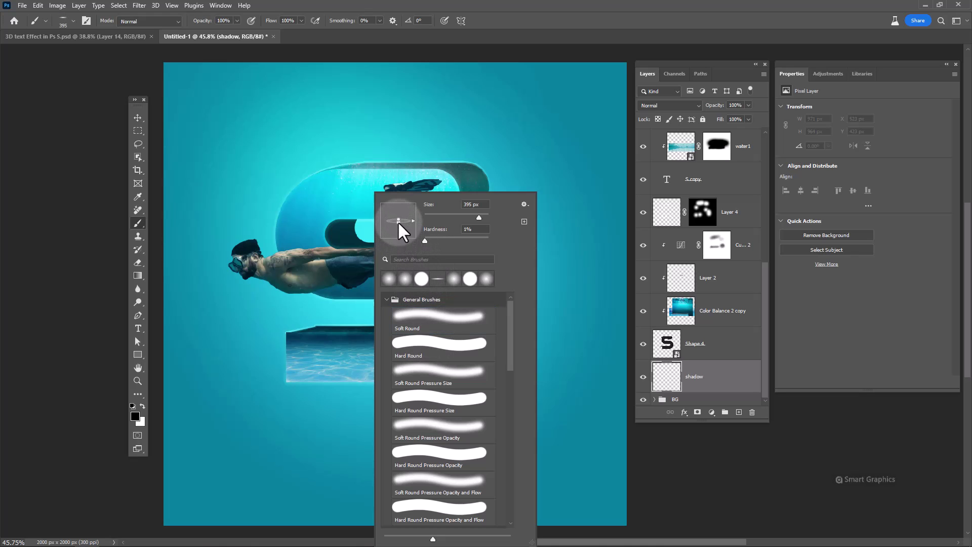
click(536, 8)
Step: Paint a thin black contact shadow along the base of the S on the shadow layer, enlarging the flat brush gradually
alt+drag(423, 411, 378, 405)
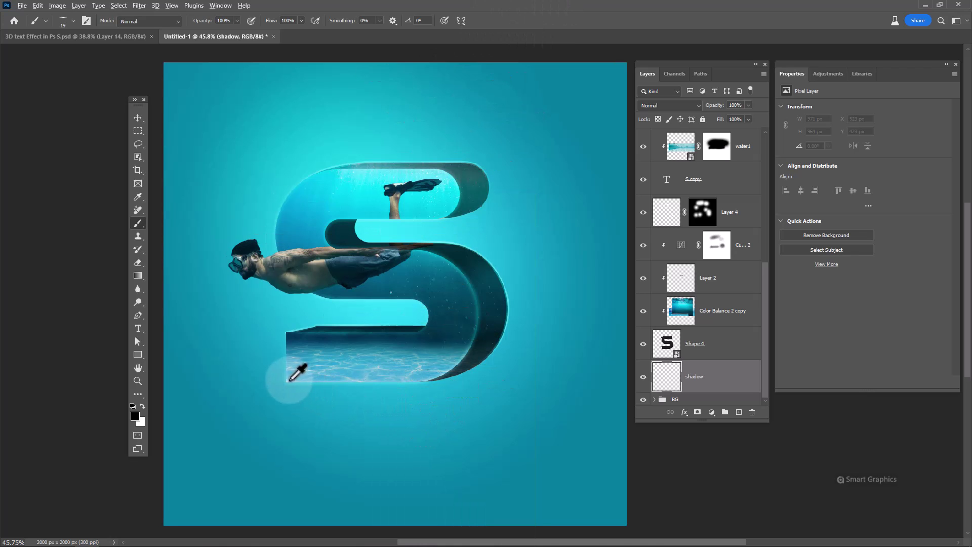
drag(287, 383, 292, 382)
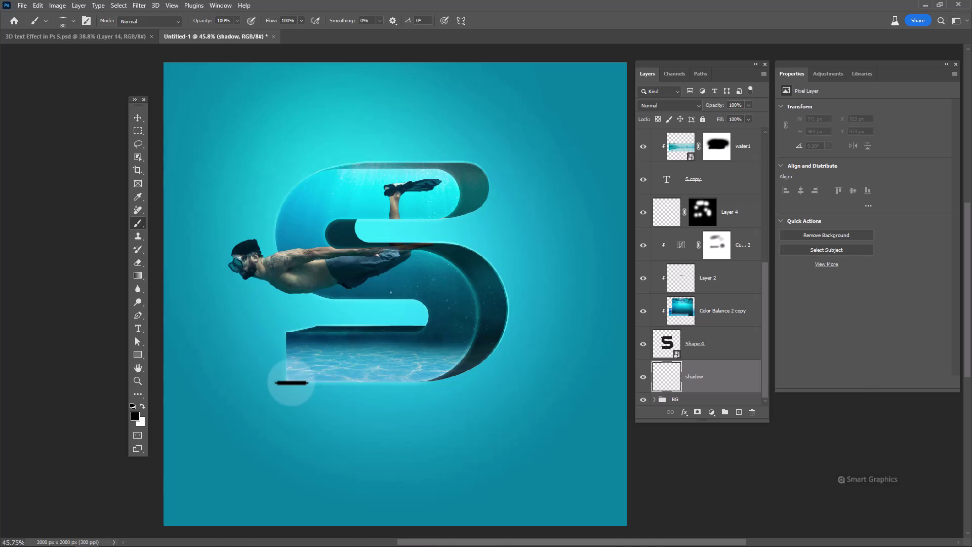
click(291, 382)
drag(387, 387, 434, 382)
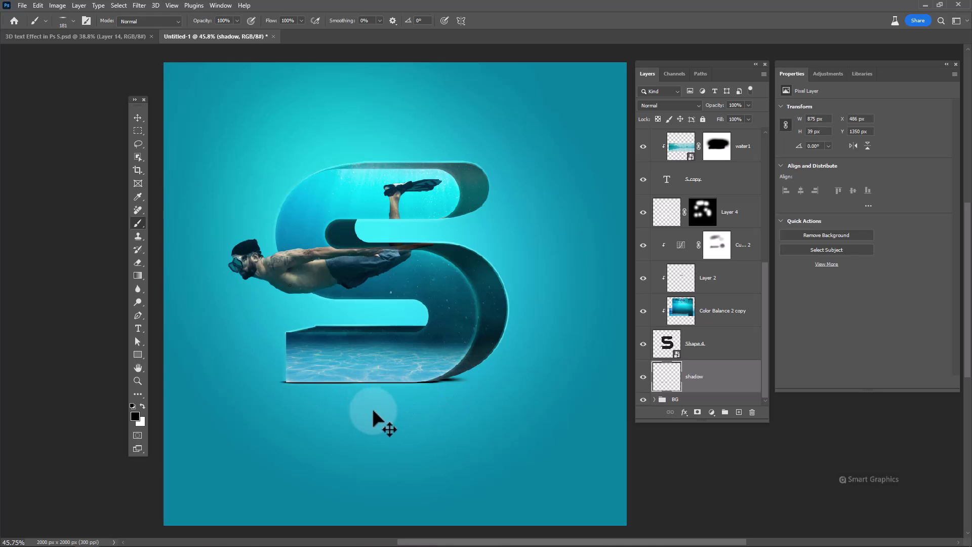
alt+drag(403, 385, 432, 382)
click(432, 383)
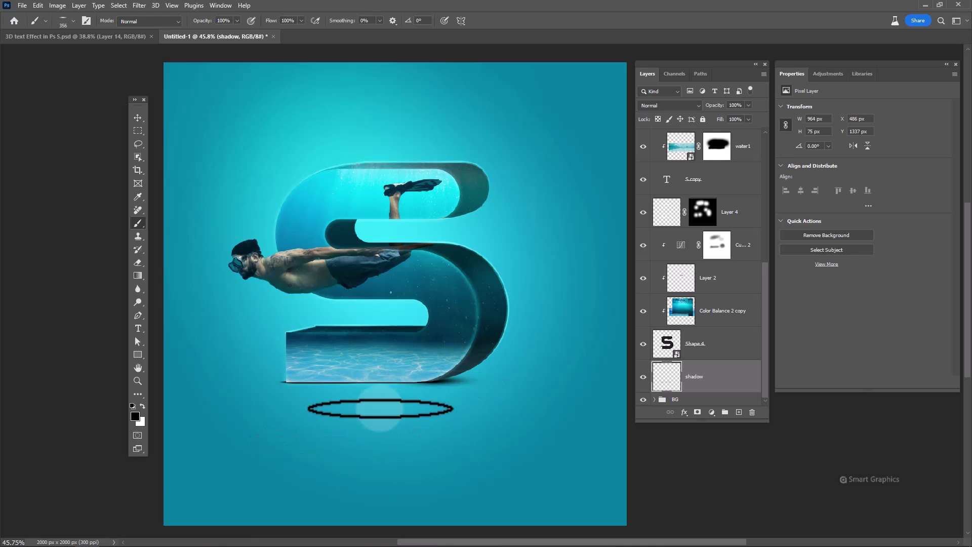
Step: Lower the brush opacity to 21% and paint wider, fainter shadow strokes beneath the S, extending past its curved side
drag(165, 21, 162, 21)
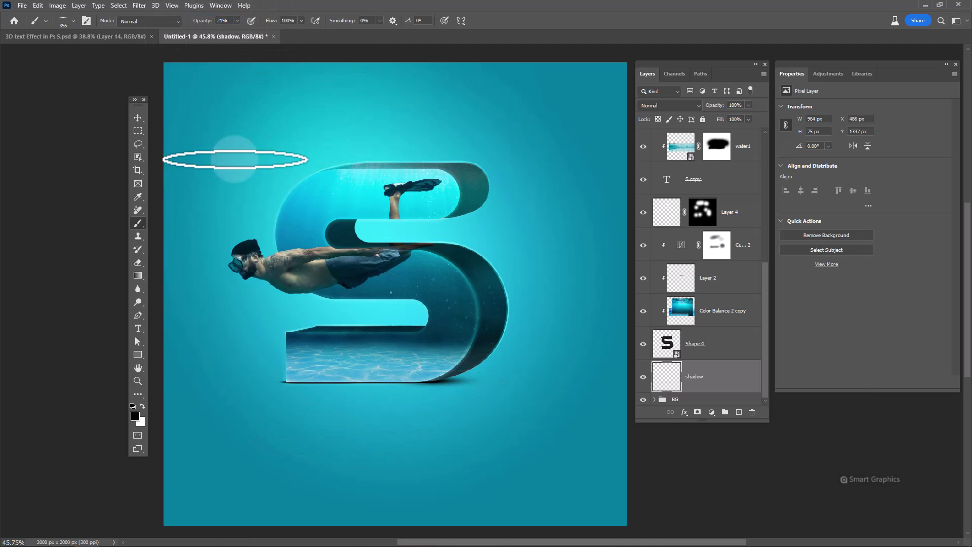
alt+drag(397, 379, 456, 392)
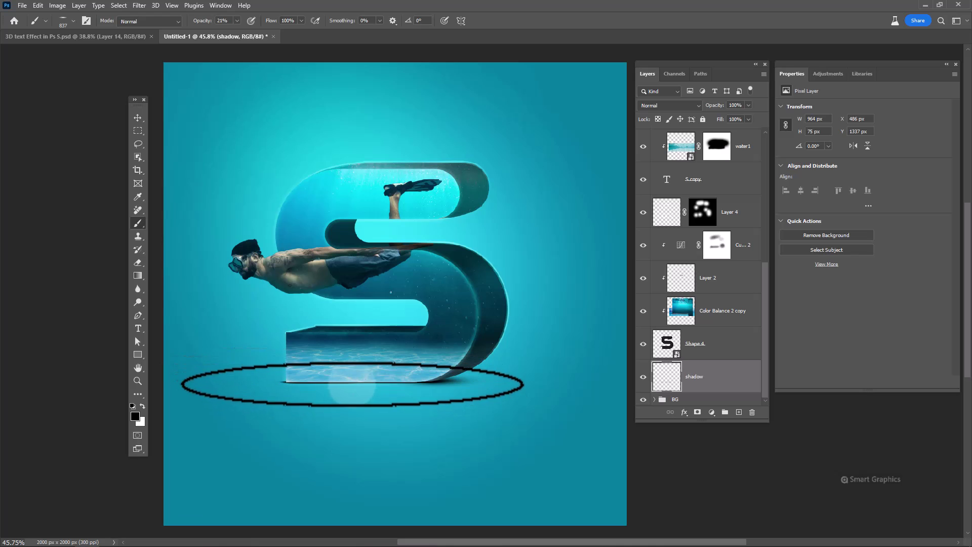
click(377, 380)
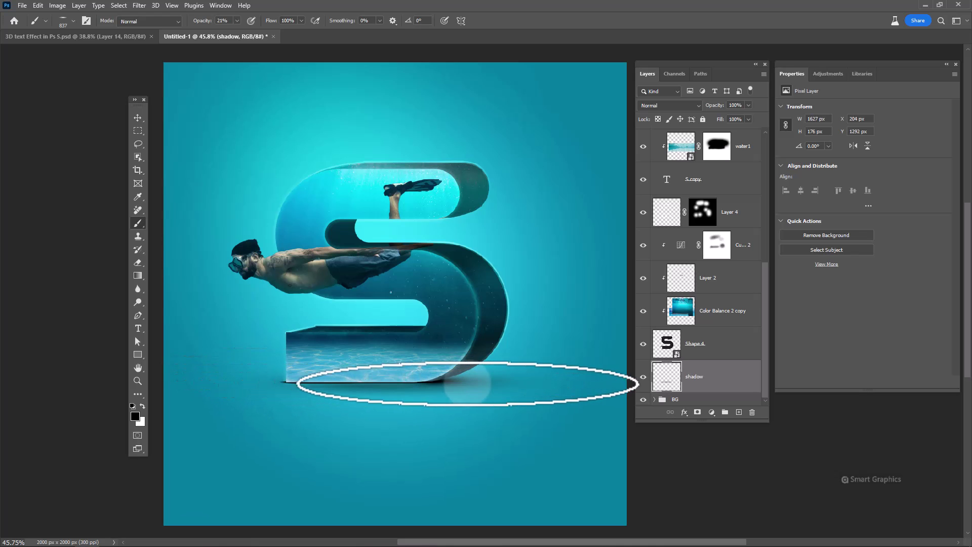
click(510, 383)
mouse_move(416, 392)
mouse_down()
mouse_move(370, 390)
mouse_move(409, 383)
mouse_up()
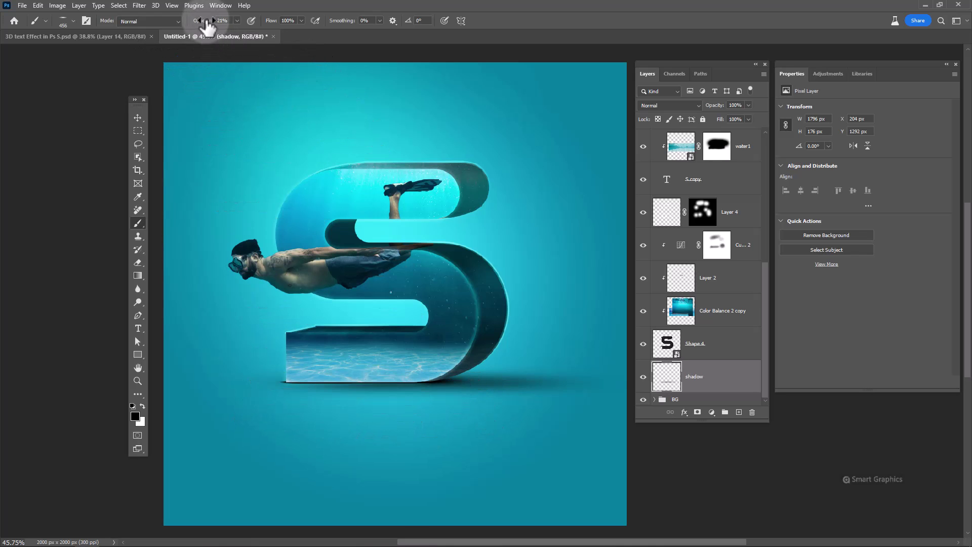
Step: Enlarge the flat brush to about 1641 px and paint a broad ground shadow across the canvas, undoing the first attempt
mouse_move(412, 408)
mouse_down()
mouse_move(527, 425)
mouse_move(423, 397)
mouse_up()
click(420, 392)
key(ctrl+z)
click(391, 384)
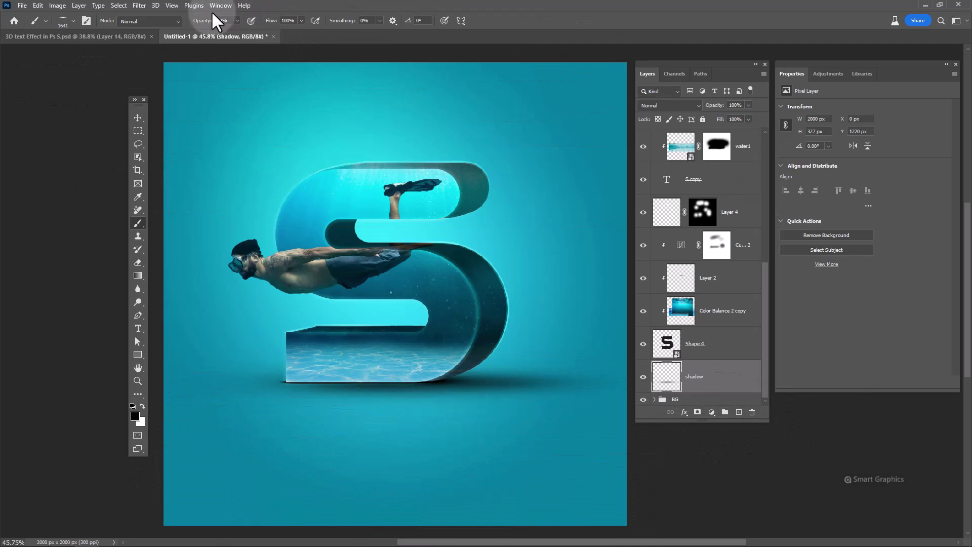
Step: Lower the brush opacity to 20%, enlarge the flat brush to 2012 px and paint one more faint, broad ground shadow beneath the S
drag(198, 23, 196, 23)
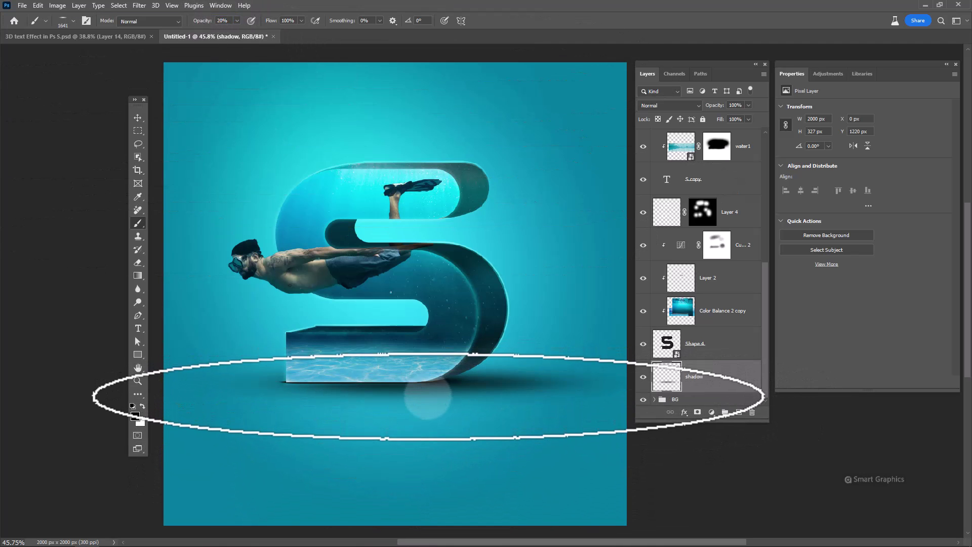
drag(429, 399, 473, 408)
click(438, 407)
key(ctrl+z)
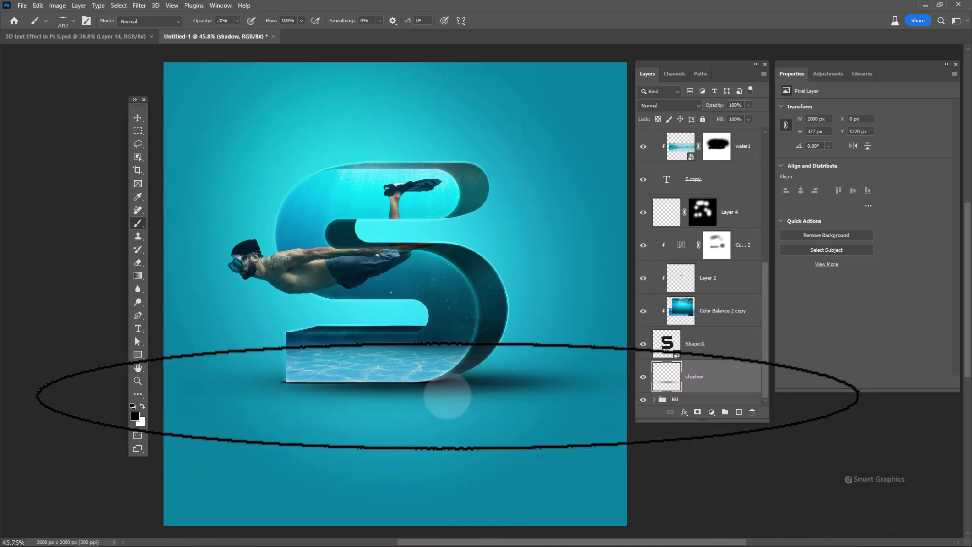
click(440, 389)
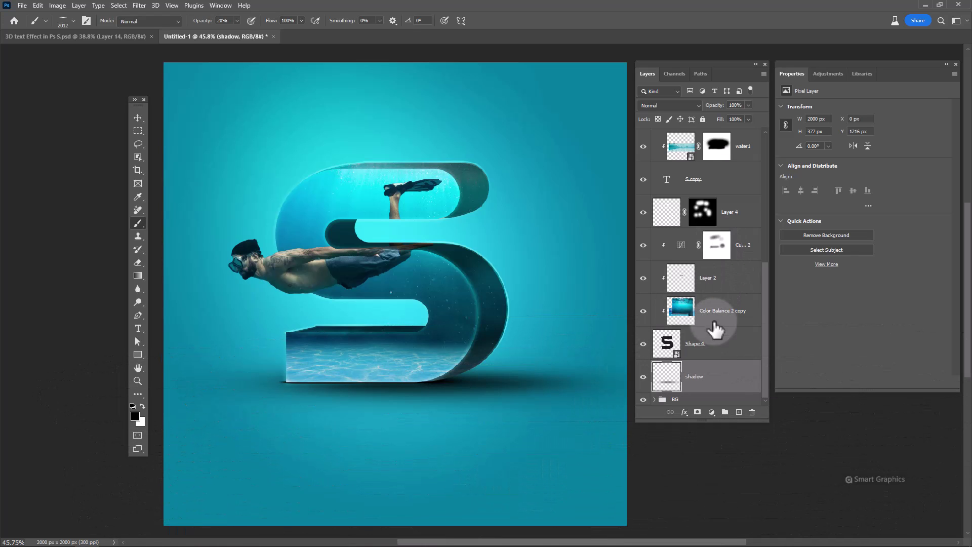
Step: Group all layers from Shape 4 up to Layer 3, then duplicate the group
click(731, 346)
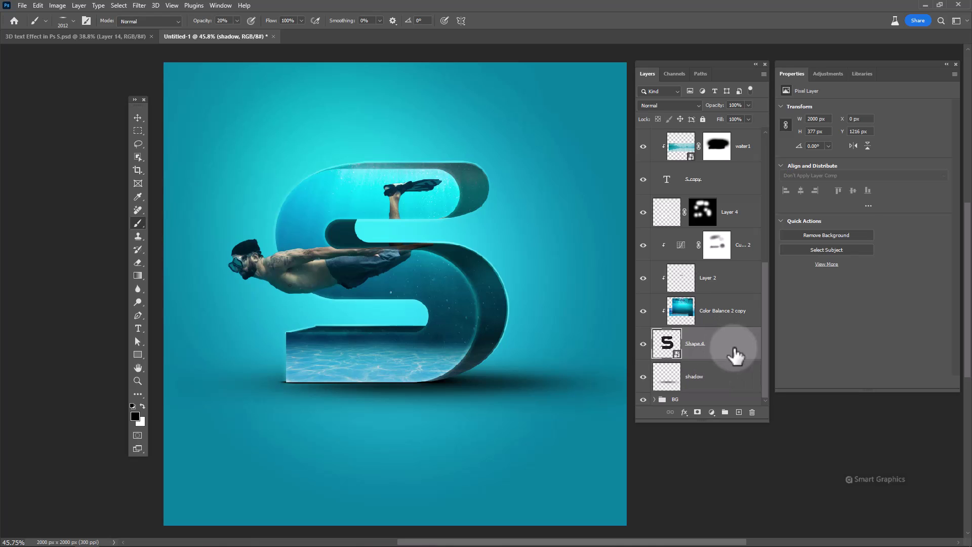
drag(765, 355, 767, 168)
shift+click(740, 144)
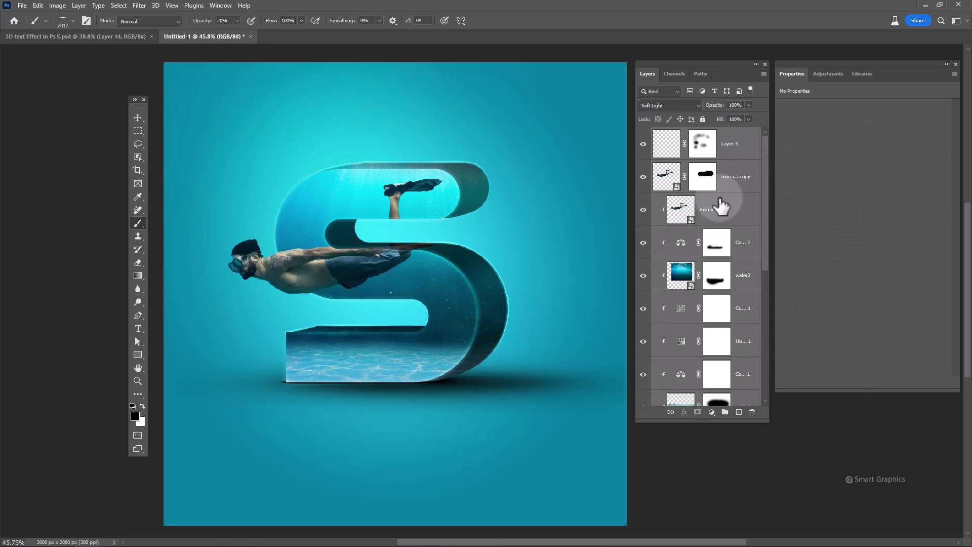
key(ctrl+g)
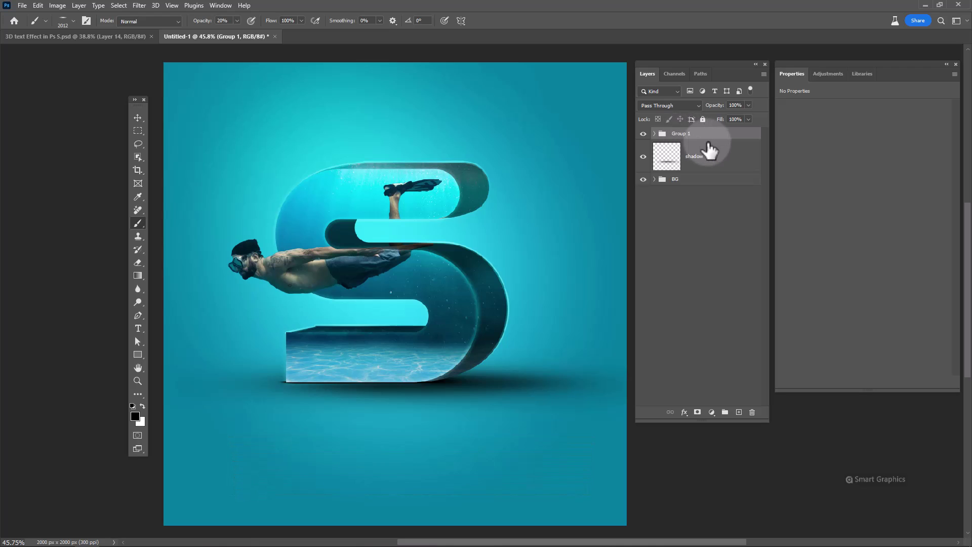
key(ctrl+j)
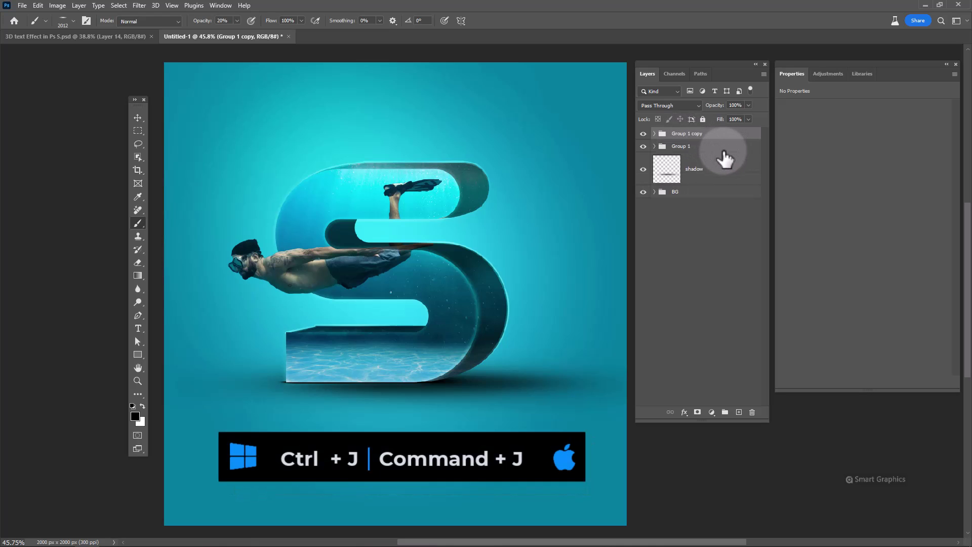
Step: Merge the lower of the two S groups into a single layer
click(691, 147)
click(642, 146)
click(643, 147)
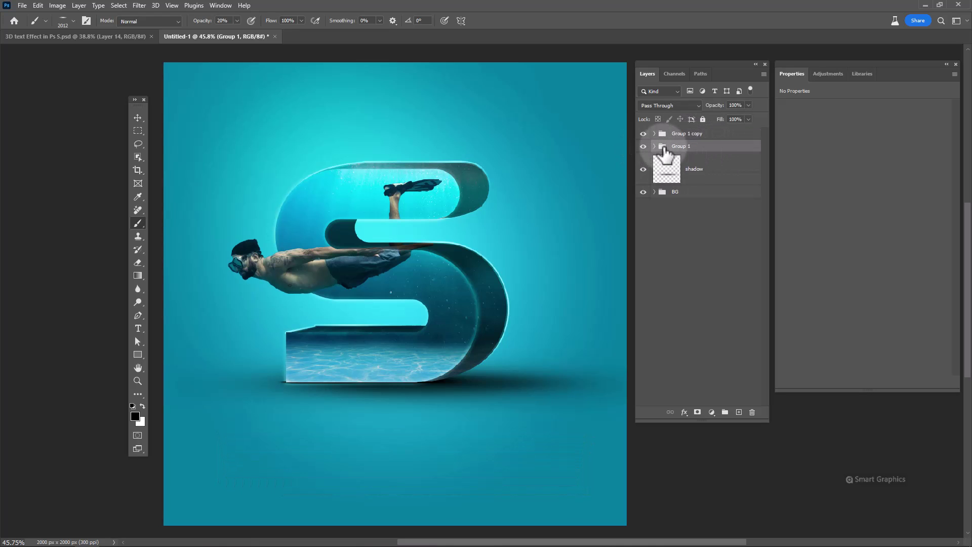
right_click(698, 148)
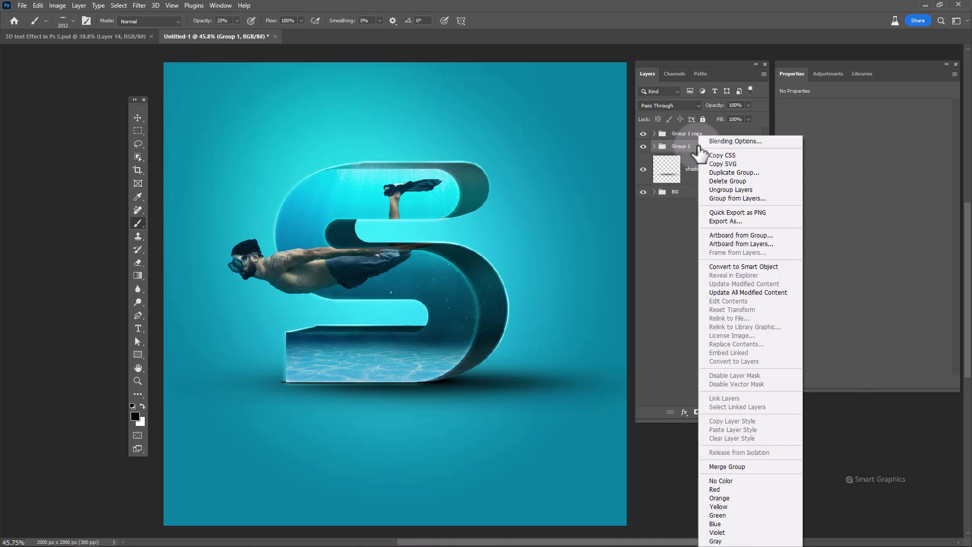
click(736, 467)
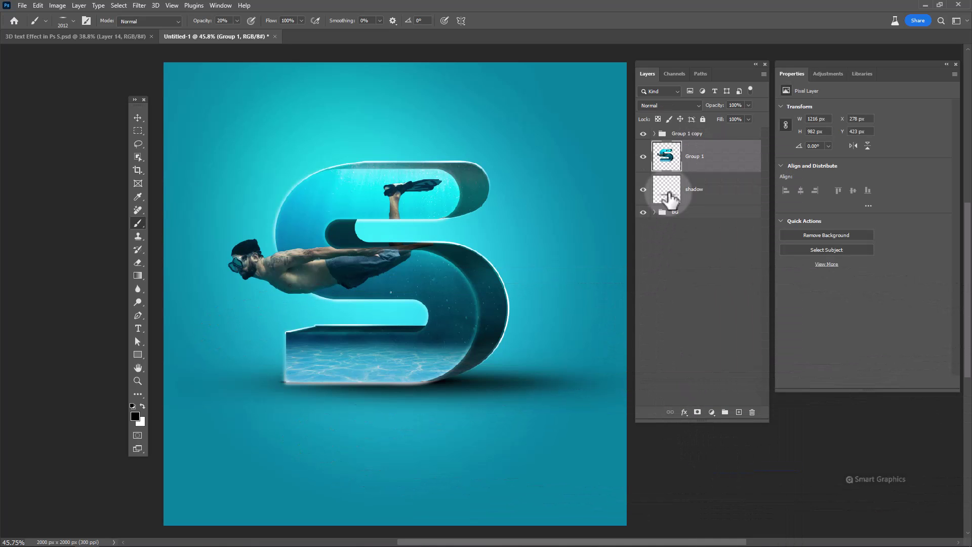
Step: Flip the merged S layer vertically and move it directly below the upright S as a reflection
drag(337, 169, 236, 152)
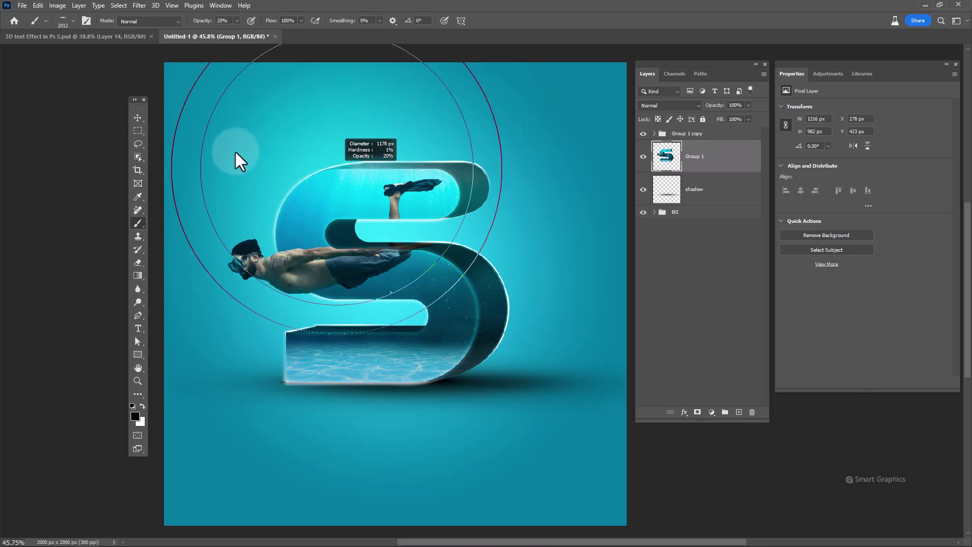
click(137, 118)
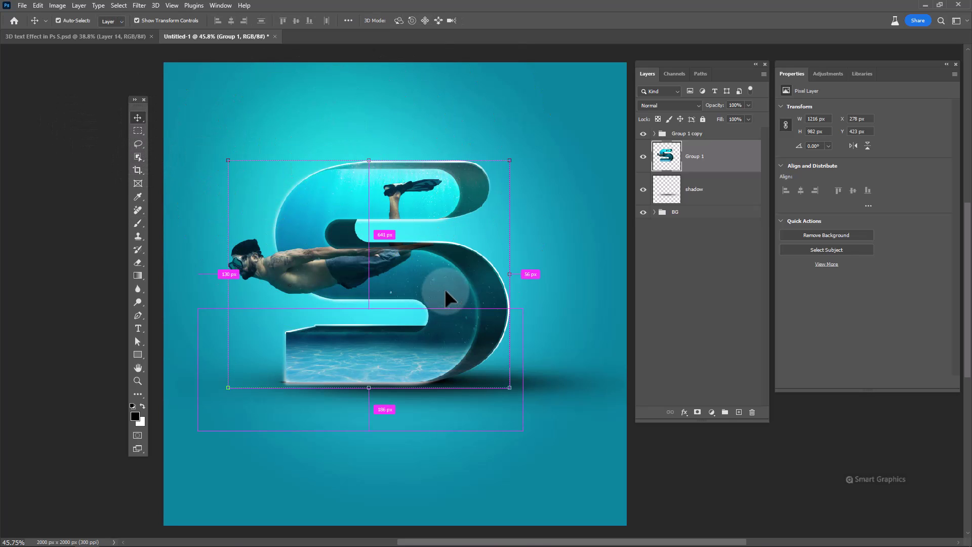
key(ctrl+t)
right_click(428, 220)
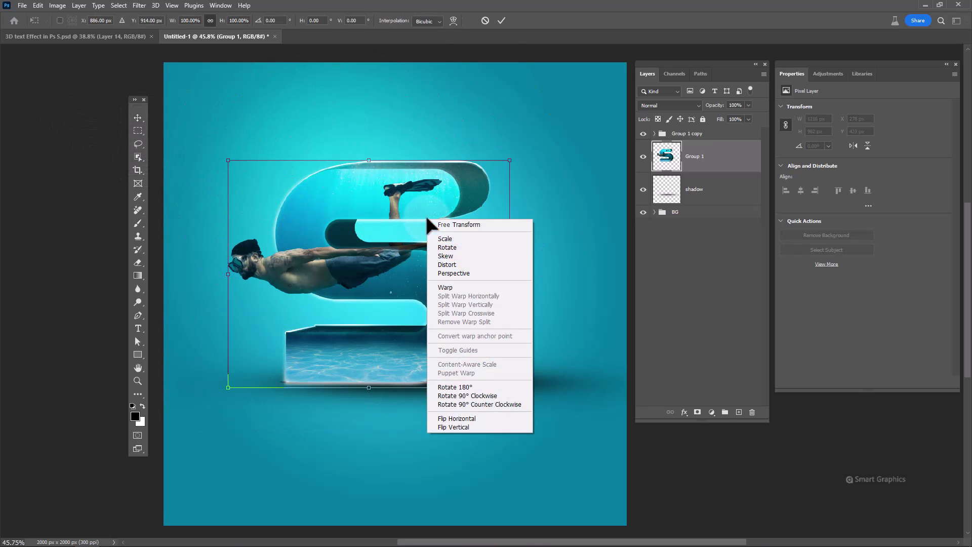
click(480, 427)
mouse_move(420, 224)
mouse_down()
mouse_move(397, 431)
mouse_move(394, 404)
mouse_up()
key(Return)
Step: Add a black mask to the reflection layer and draw a white-to-transparent linear gradient downward so the reflection fades out
alt+click(697, 412)
key(b)
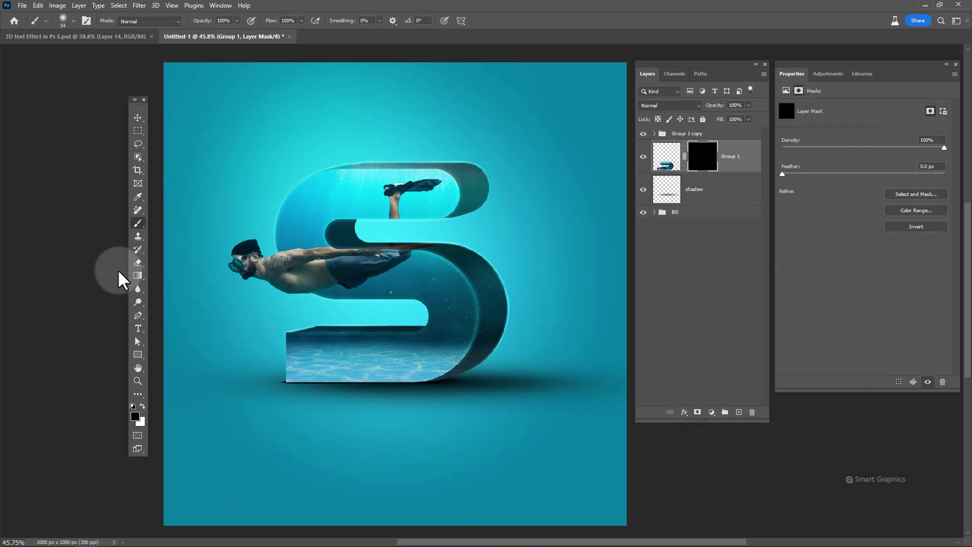
click(137, 275)
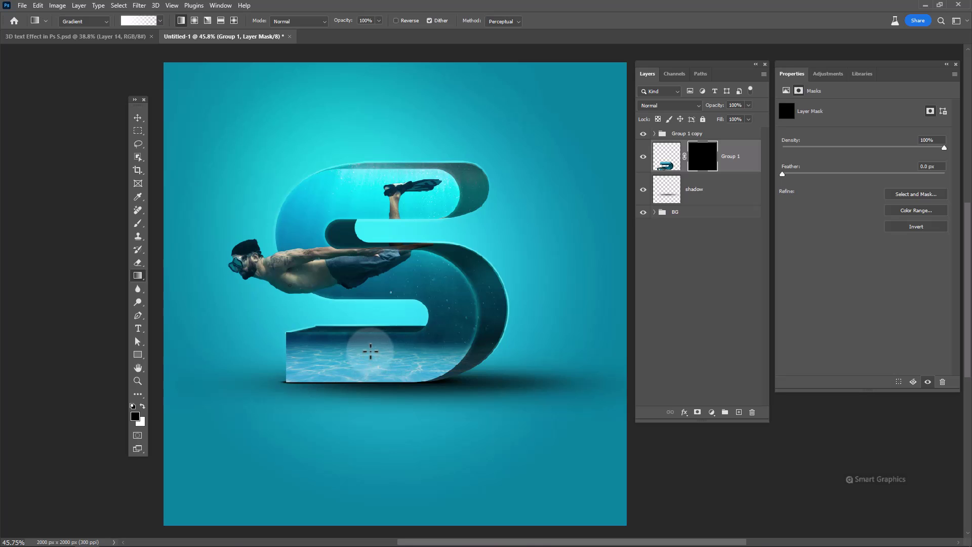
mouse_move(371, 350)
mouse_down()
mouse_move(373, 527)
mouse_move(369, 514)
mouse_up()
Step: Apply a Gaussian Blur with a radius of 7.6 pixels to the reflection layer's image rather than its mask
click(754, 169)
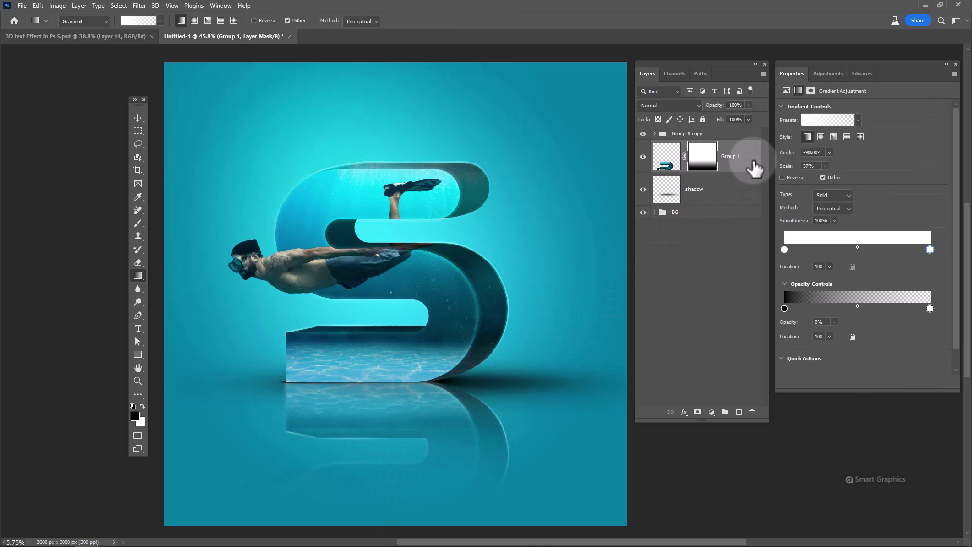
click(140, 6)
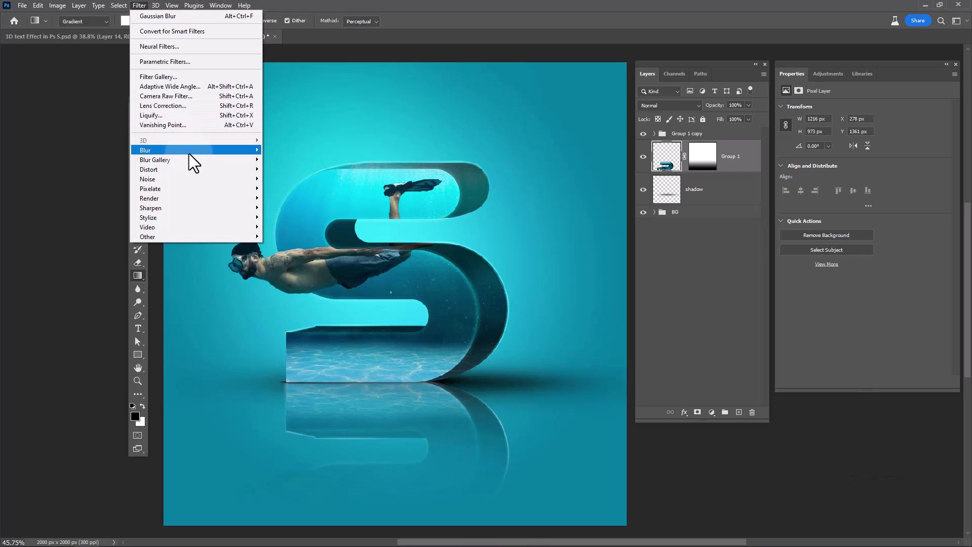
mouse_move(189, 154)
click(284, 188)
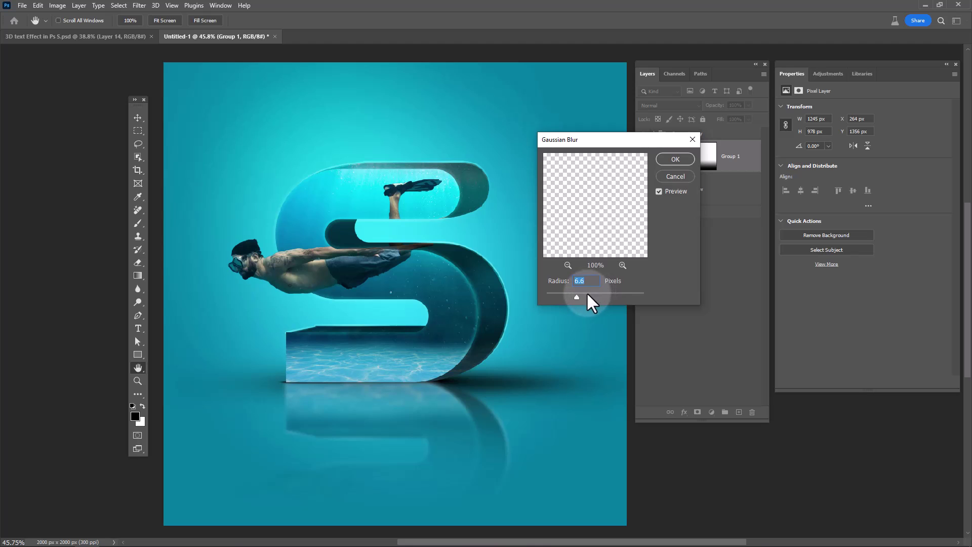
drag(588, 295, 581, 296)
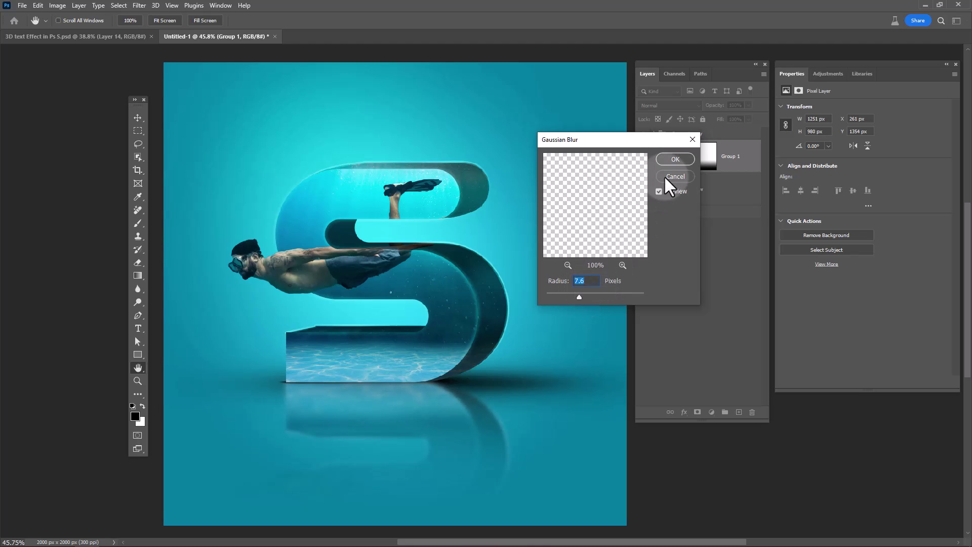
click(675, 159)
key(g)
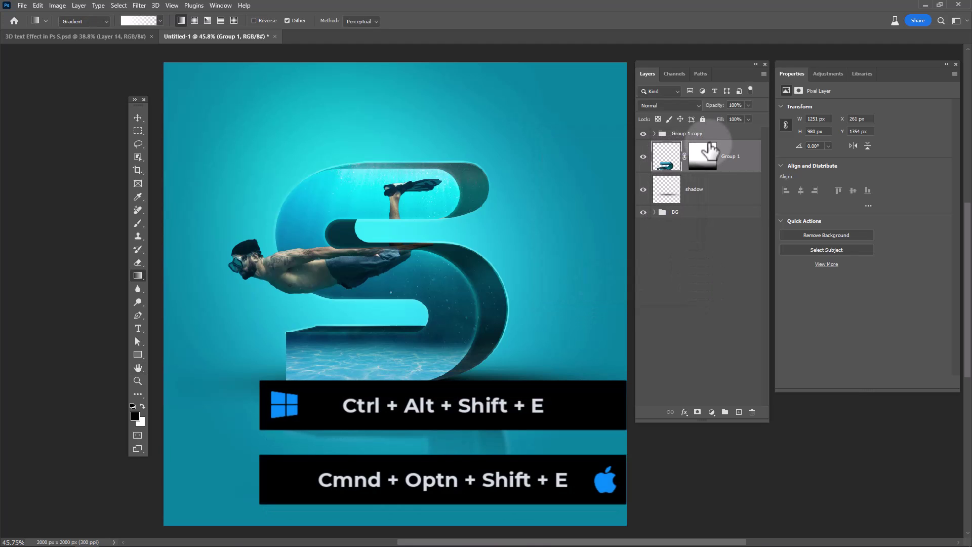
Step: Stamp all visible layers into a new layer above the top group and convert it to a smart object
key(ctrl+alt+shift+e)
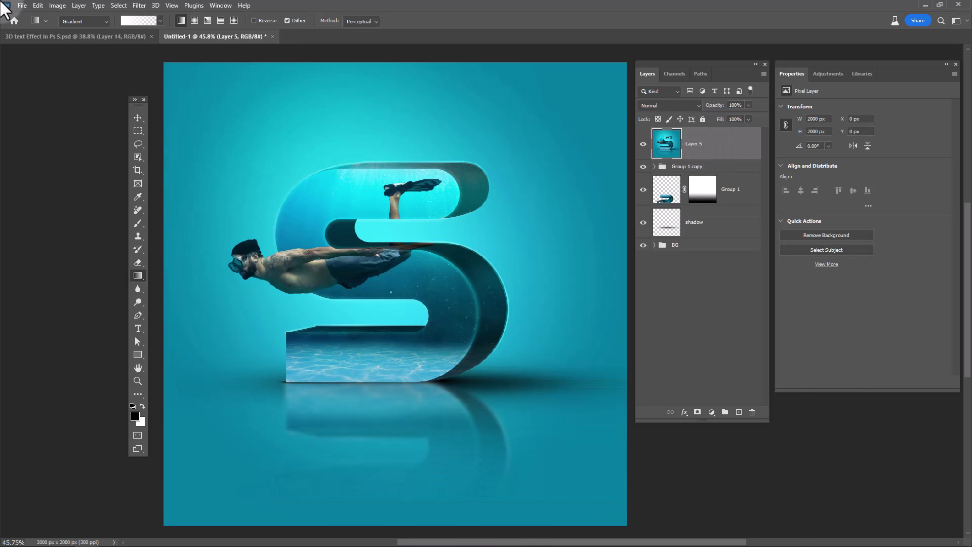
right_click(708, 197)
click(730, 282)
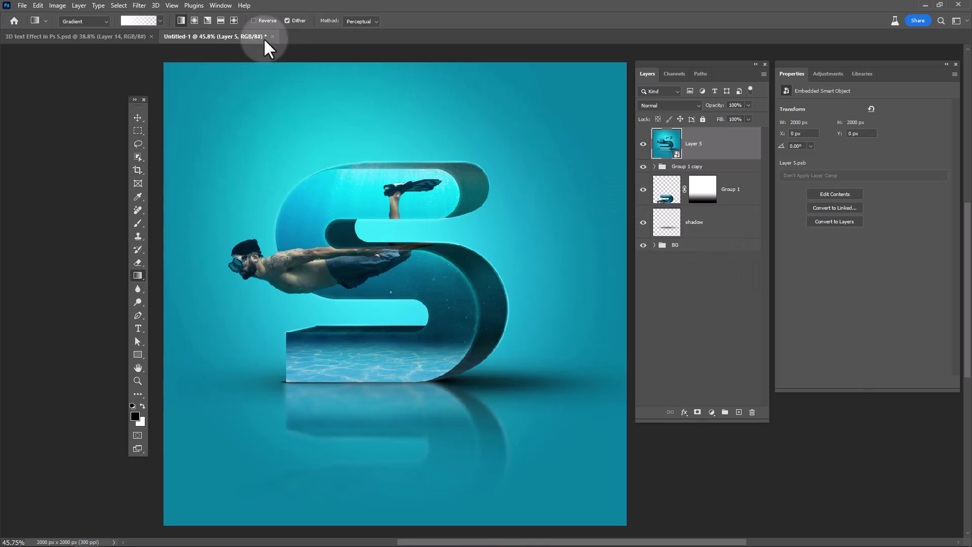
Step: Start the Camera Raw Filter on the stamped layer and set temperature to -9 and tint to -4
click(139, 5)
click(164, 96)
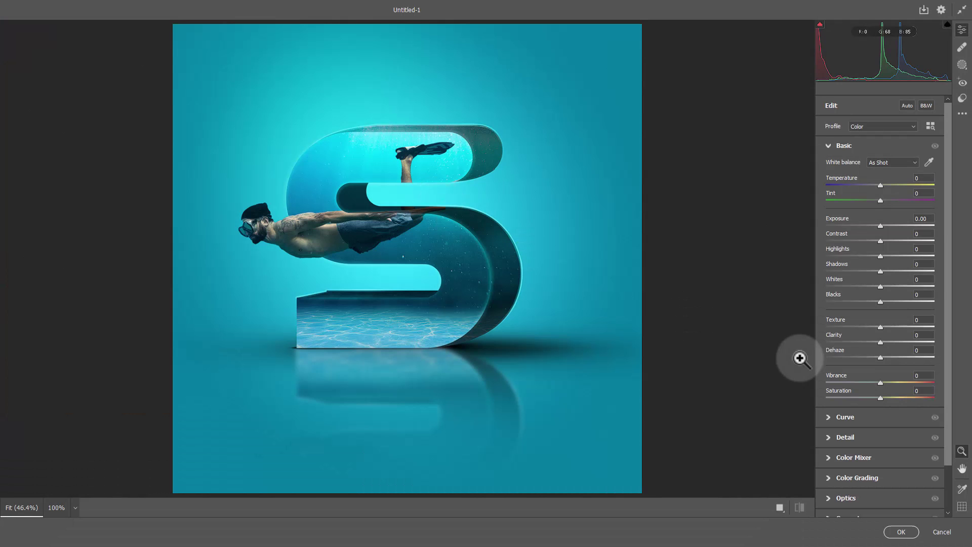
drag(880, 186, 886, 200)
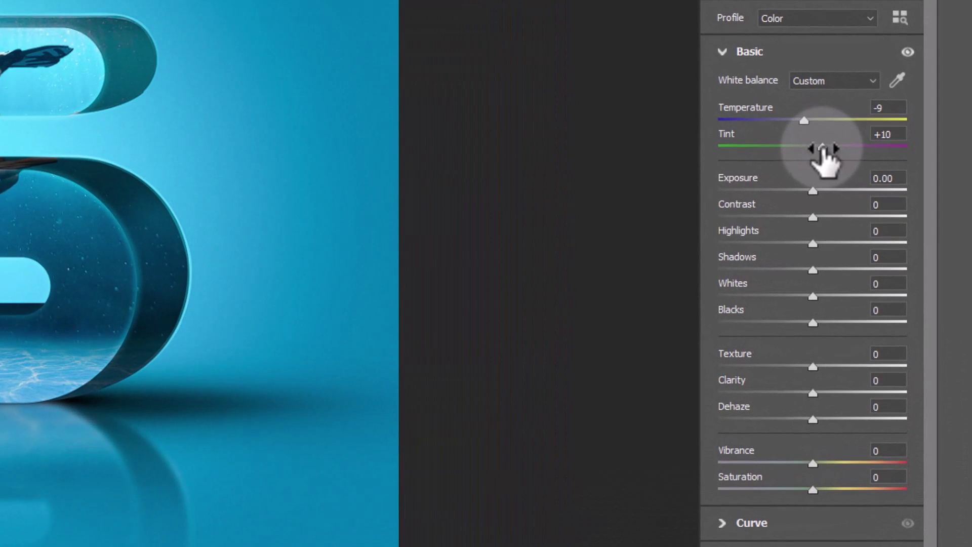
drag(822, 148, 809, 148)
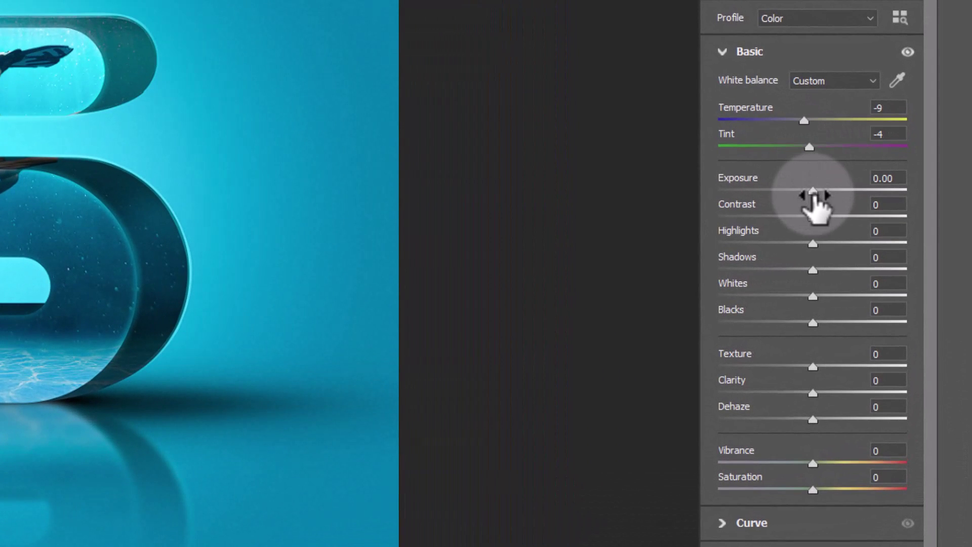
Step: Set exposure to -0.10, contrast to +21, vibrance to +8, highlights to +19 and shadows to -3
drag(814, 191, 838, 220)
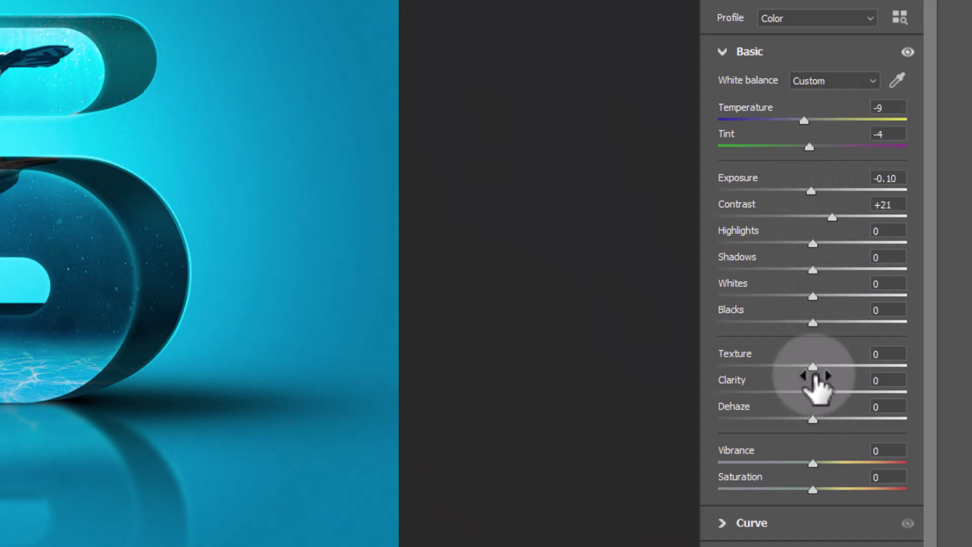
mouse_move(813, 465)
mouse_down()
mouse_move(836, 467)
mouse_move(827, 468)
mouse_up()
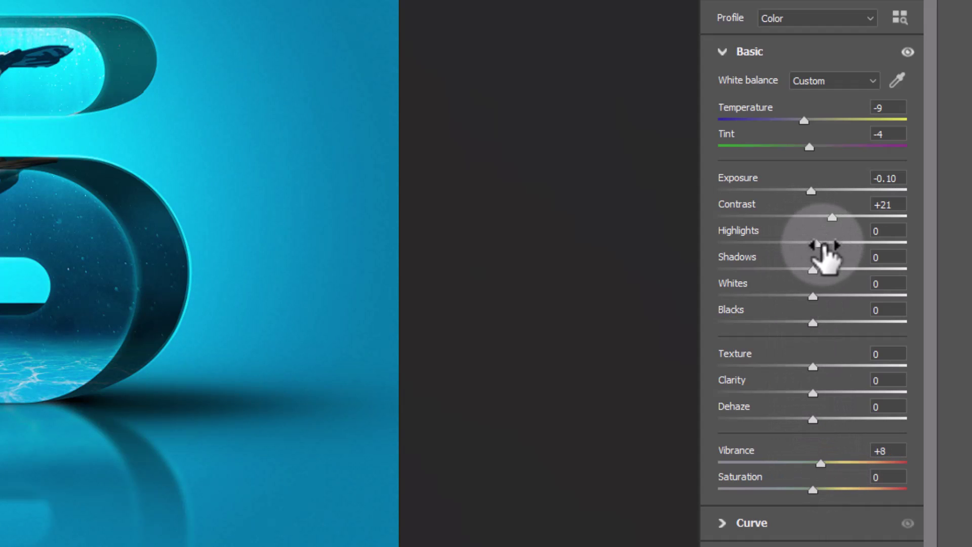
drag(824, 246, 809, 277)
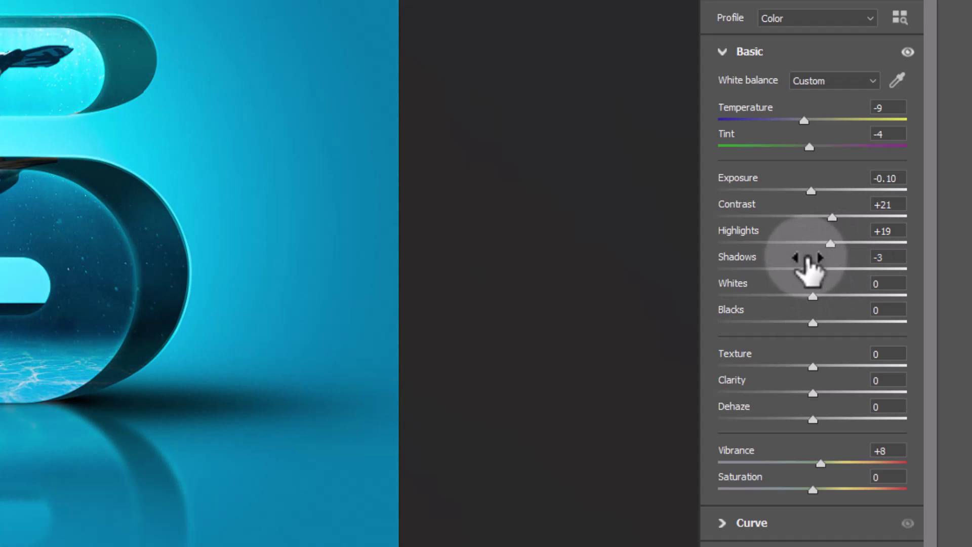
Step: Change the temperature to -7 and set clarity to +14 and dehaze to -8
mouse_move(805, 122)
mouse_down()
mouse_move(814, 123)
mouse_move(801, 124)
mouse_up()
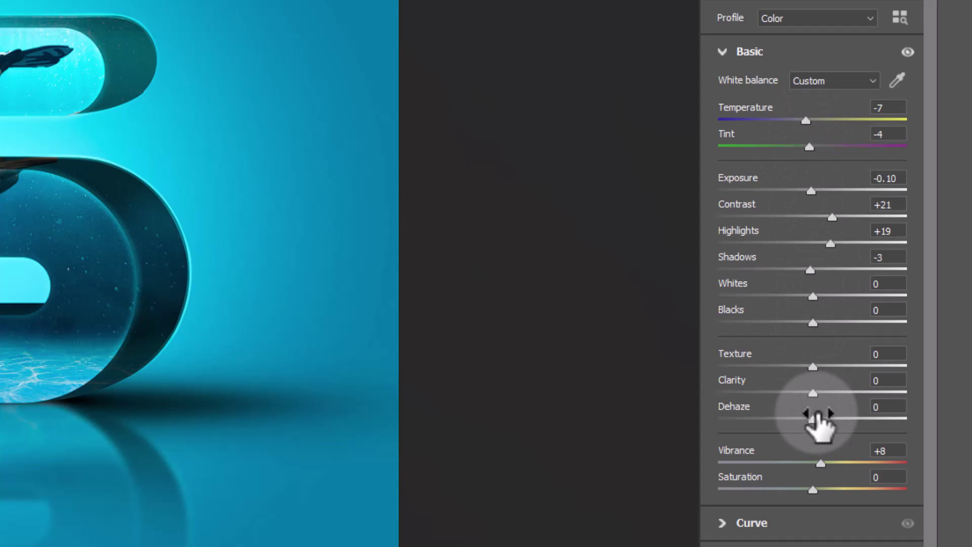
drag(815, 394, 805, 419)
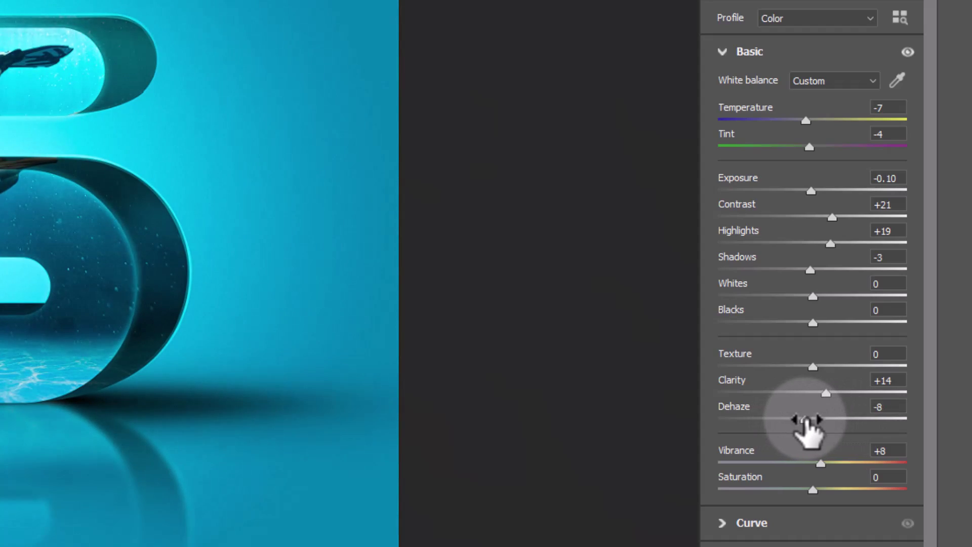